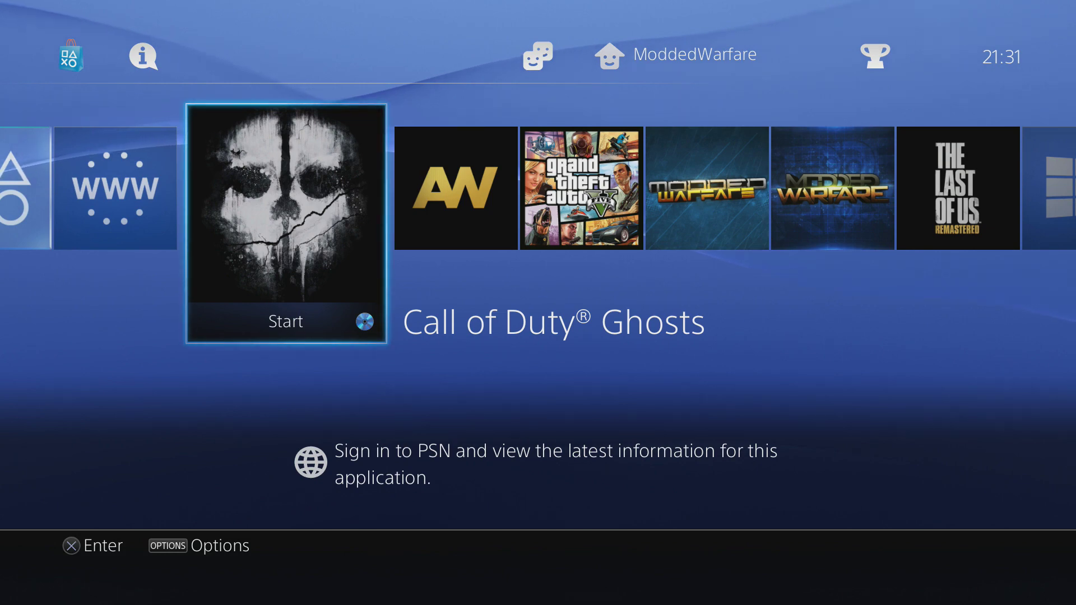
# - Launch the Internet Browser and return to the home screen
pyautogui.press('Left')
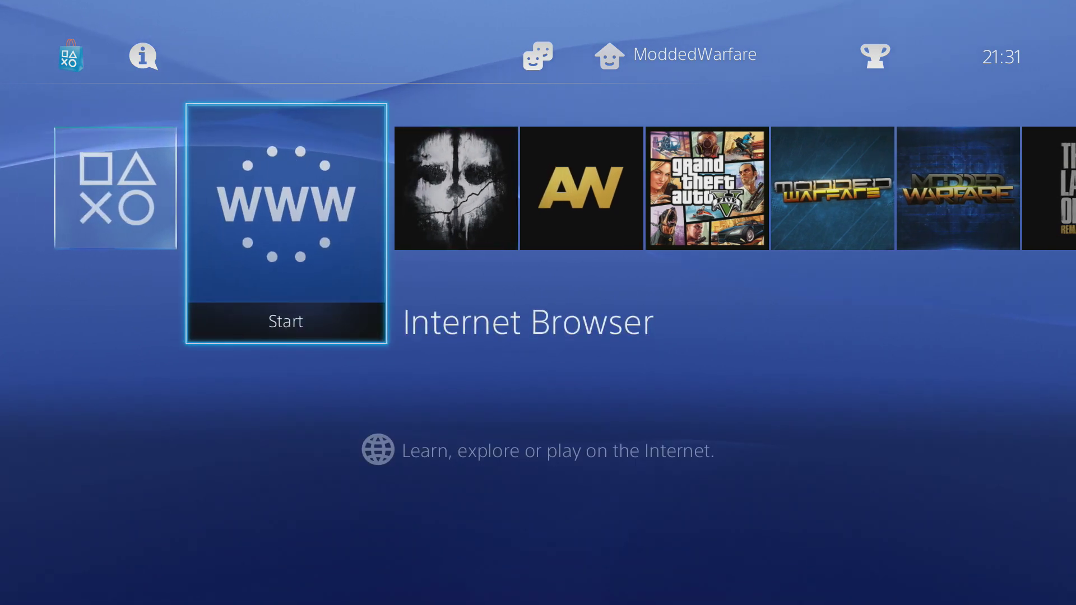
pyautogui.press('Return')
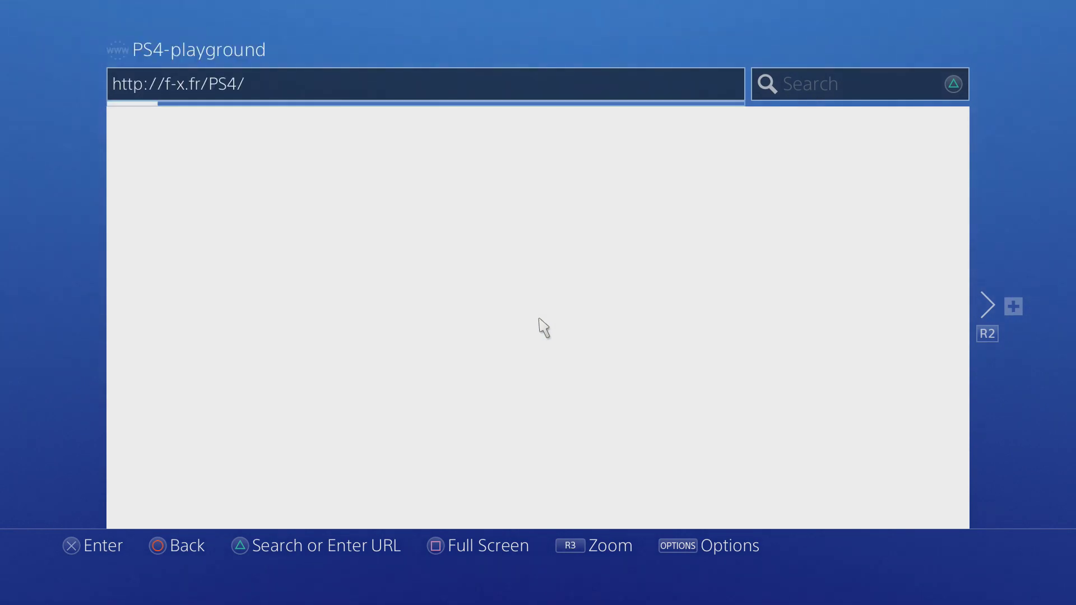
pyautogui.press('super')
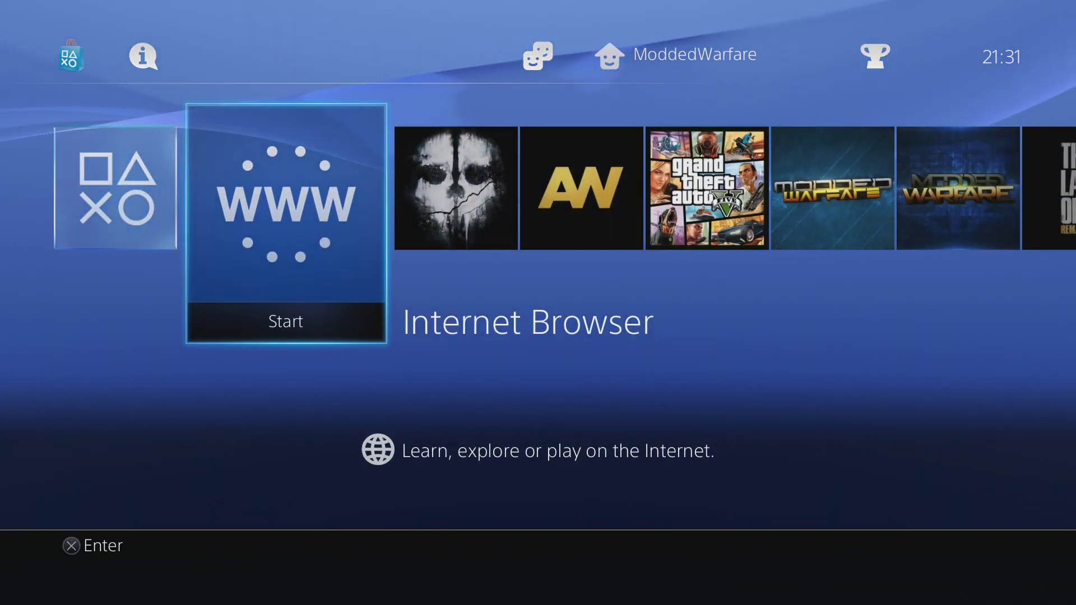
# - Open the Call of Duty Ghosts entry and choose to update the system software later
pyautogui.press('Right')
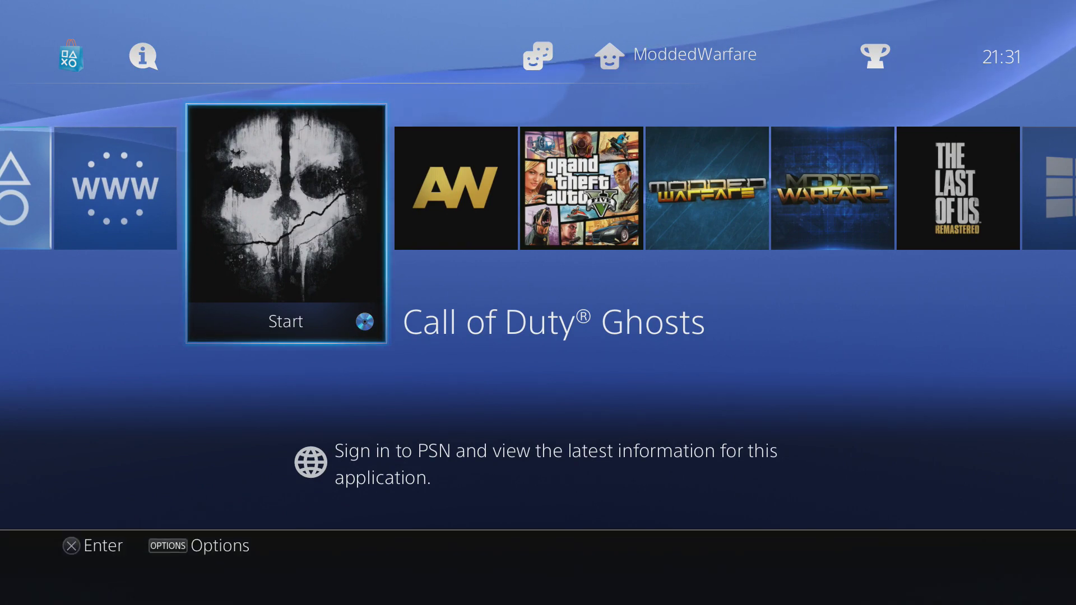
pyautogui.press('Return')
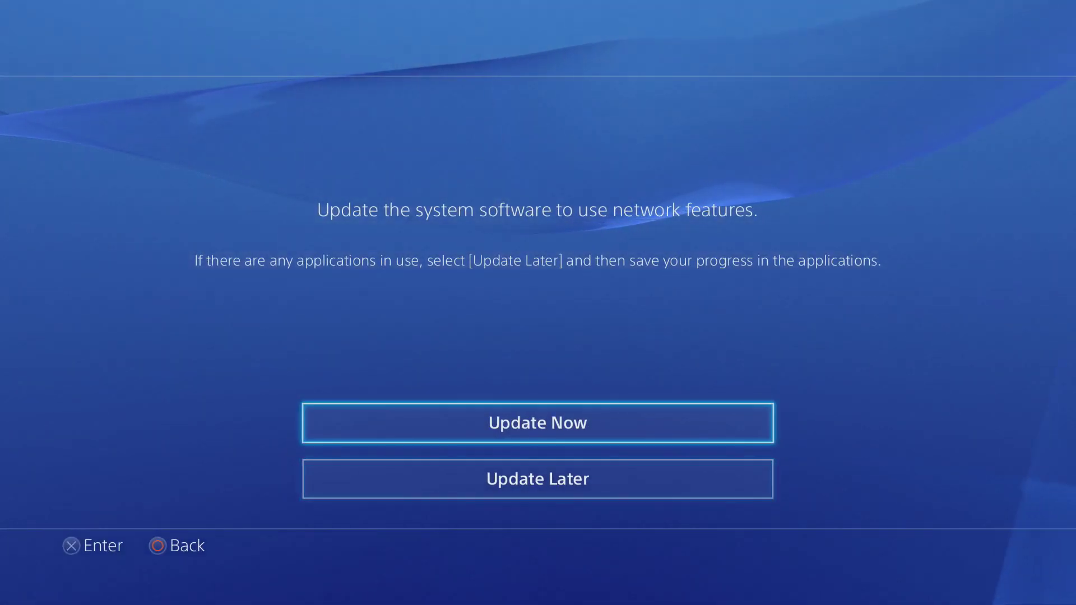
pyautogui.press('Down')
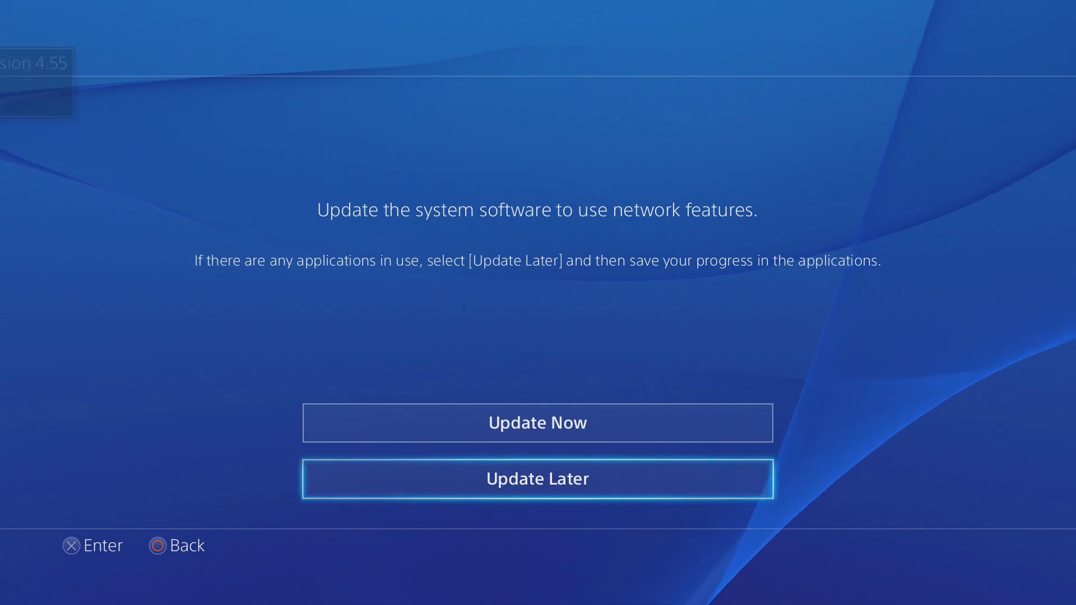
pyautogui.press('Return')
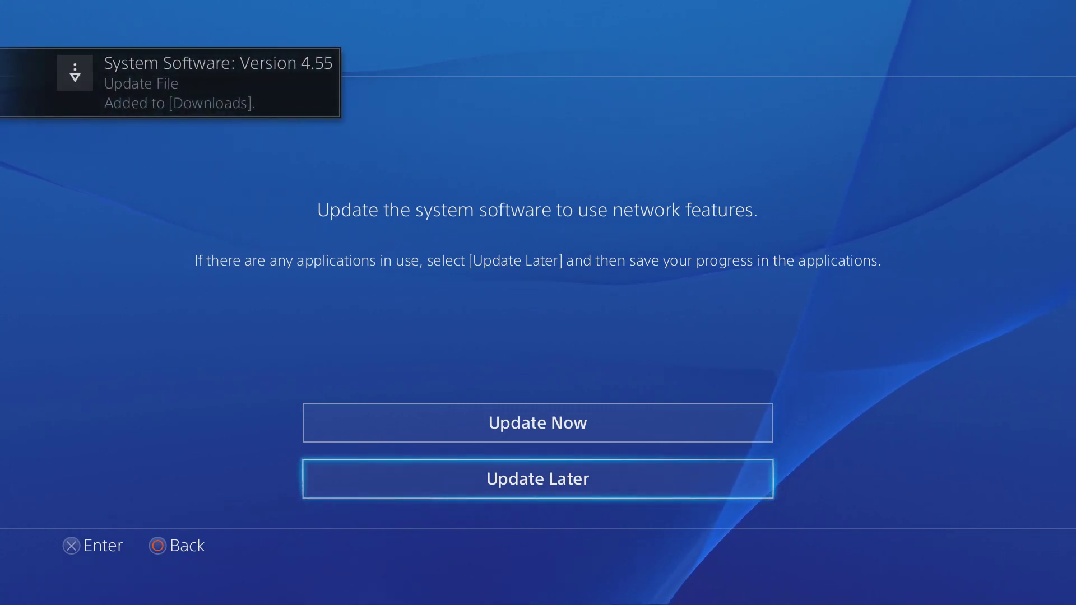
pyautogui.press('Left')
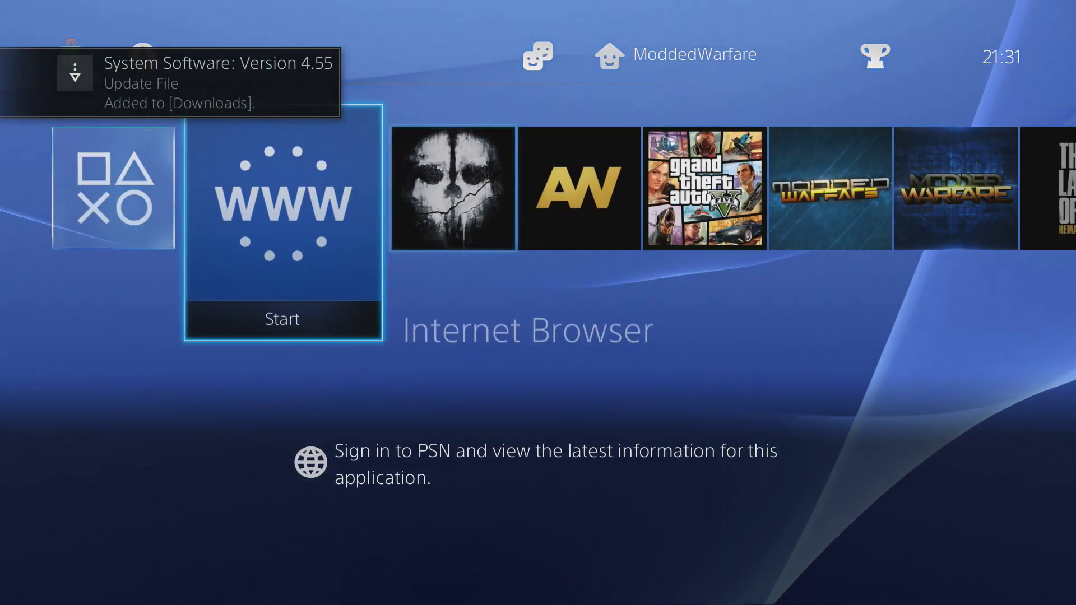
pyautogui.press('Right')
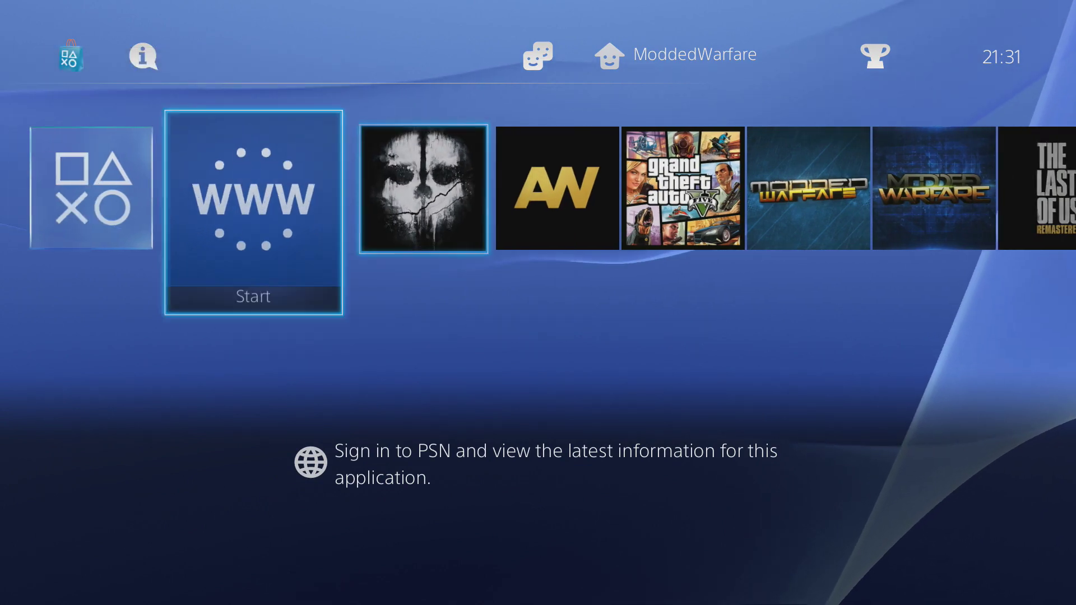
pyautogui.press('Up')
pyautogui.press('Left')
pyautogui.press('Left')
pyautogui.press('Left')
pyautogui.press('Left')
pyautogui.press('Left')
pyautogui.press('Left')
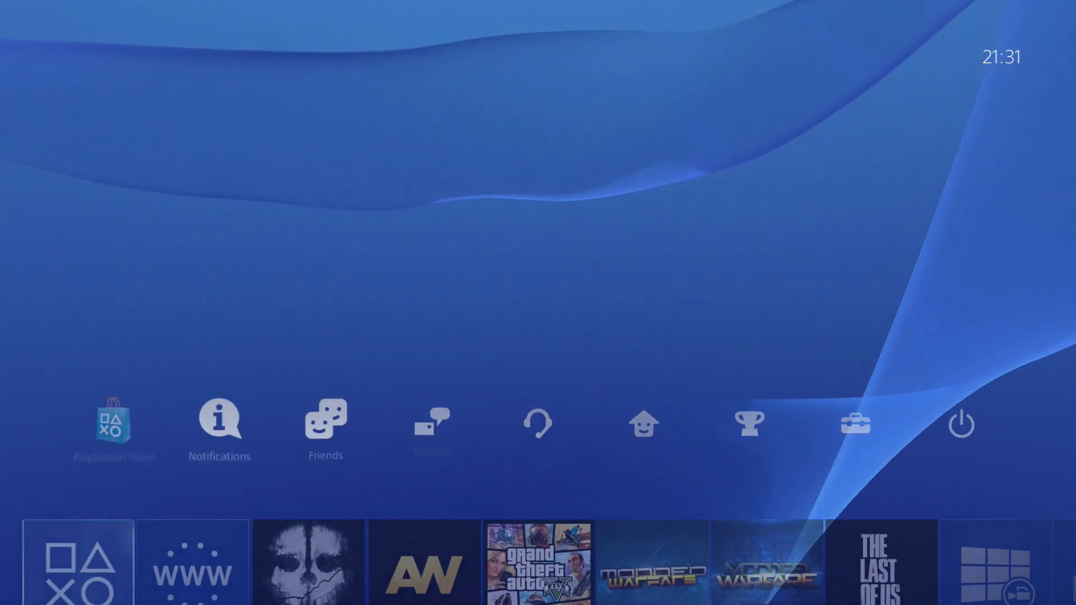
pyautogui.press('Down')
pyautogui.press('Right')
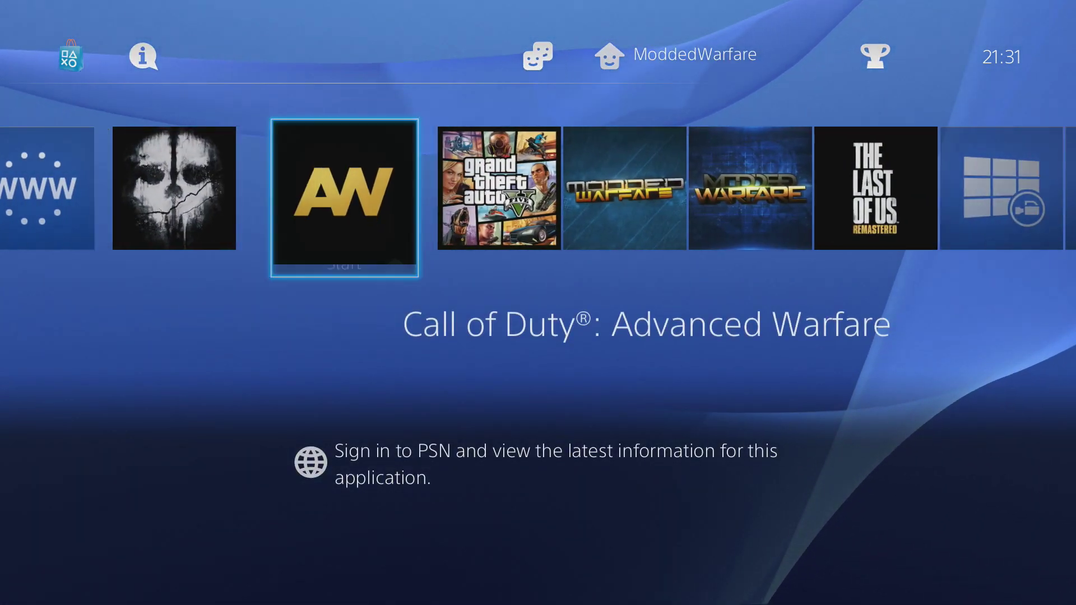
pyautogui.press('Left')
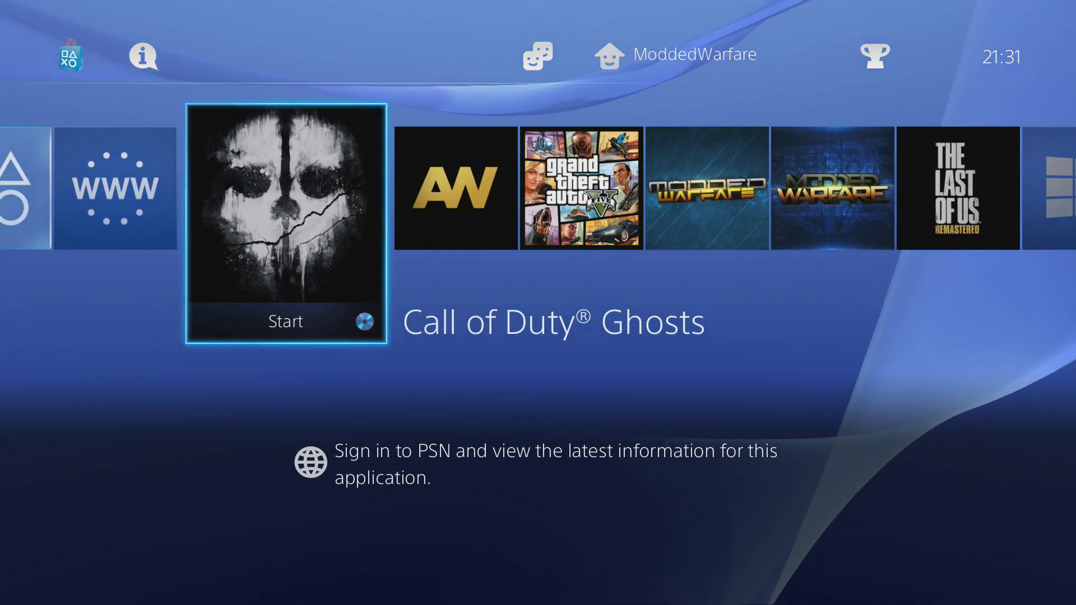
# - Delete the System Software Version 4.55 update file from the Downloads list in Notifications
pyautogui.press('Up')
pyautogui.press('Right')
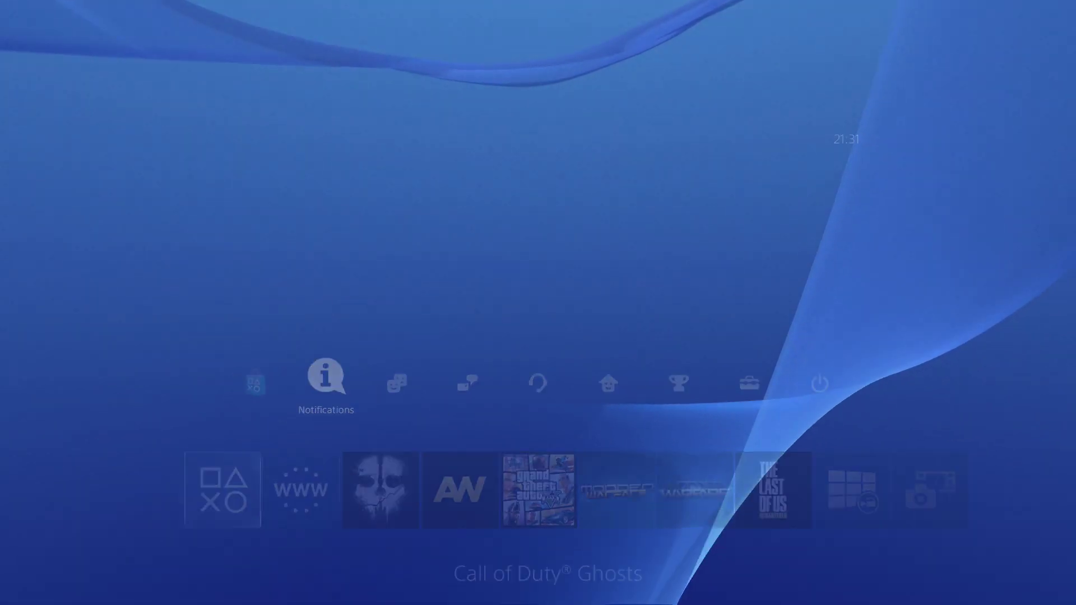
pyautogui.press('Return')
pyautogui.press('Down')
pyautogui.press('Down')
pyautogui.press('Down')
pyautogui.press('Right')
pyautogui.press('Menu')
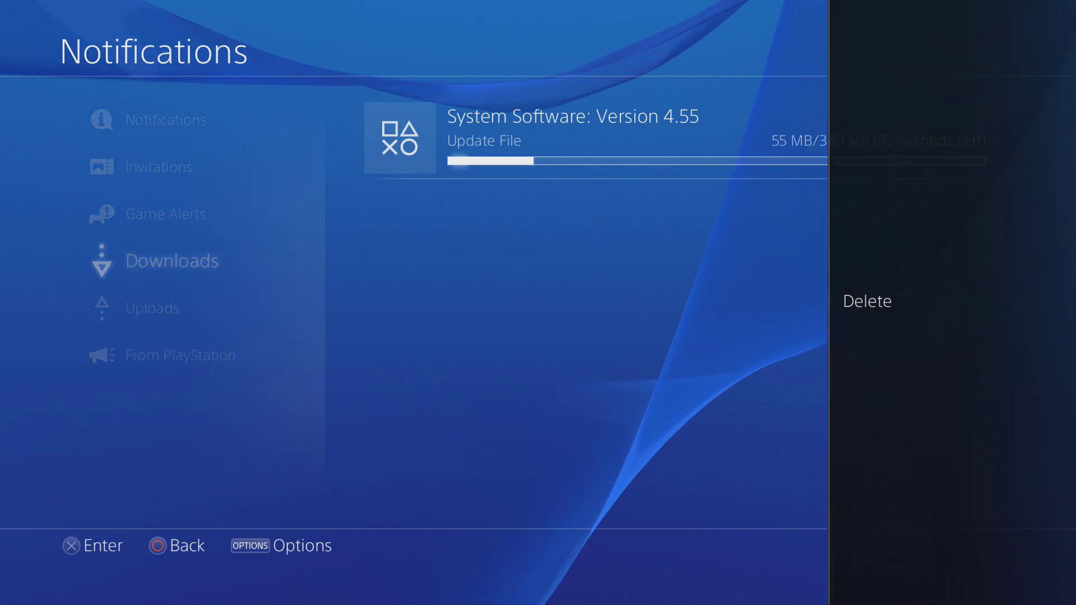
pyautogui.press('Return')
pyautogui.press('Escape')
pyautogui.press('Down')
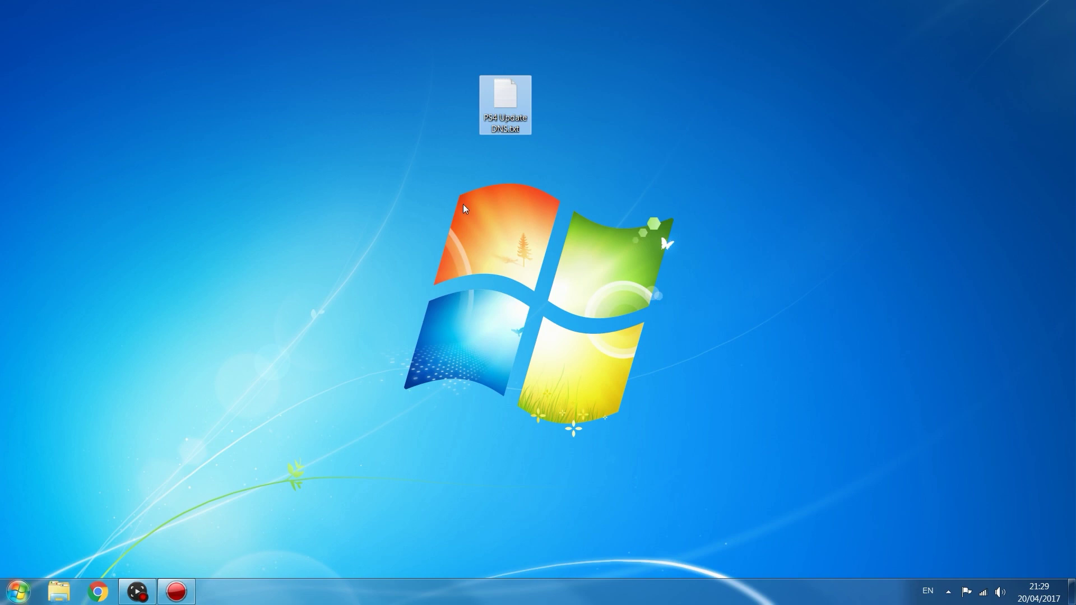
# - Open PS4 Update DNS.txt from the desktop and move its Notepad window toward the middle of the screen
pyautogui.doubleClick(495, 110)
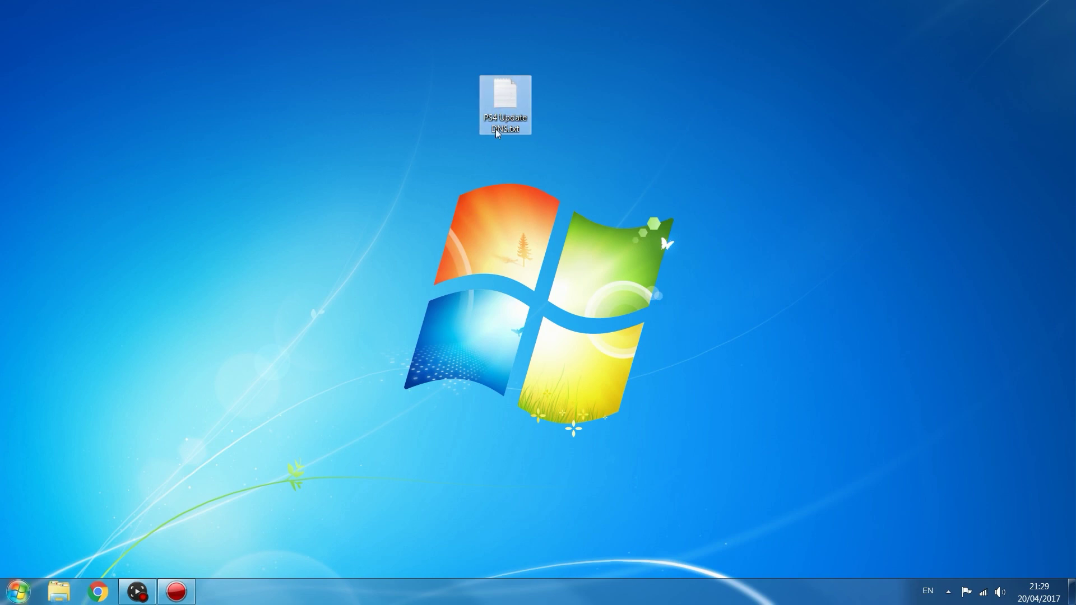
pyautogui.moveTo(407, 355); pyautogui.dragTo(196, 281)
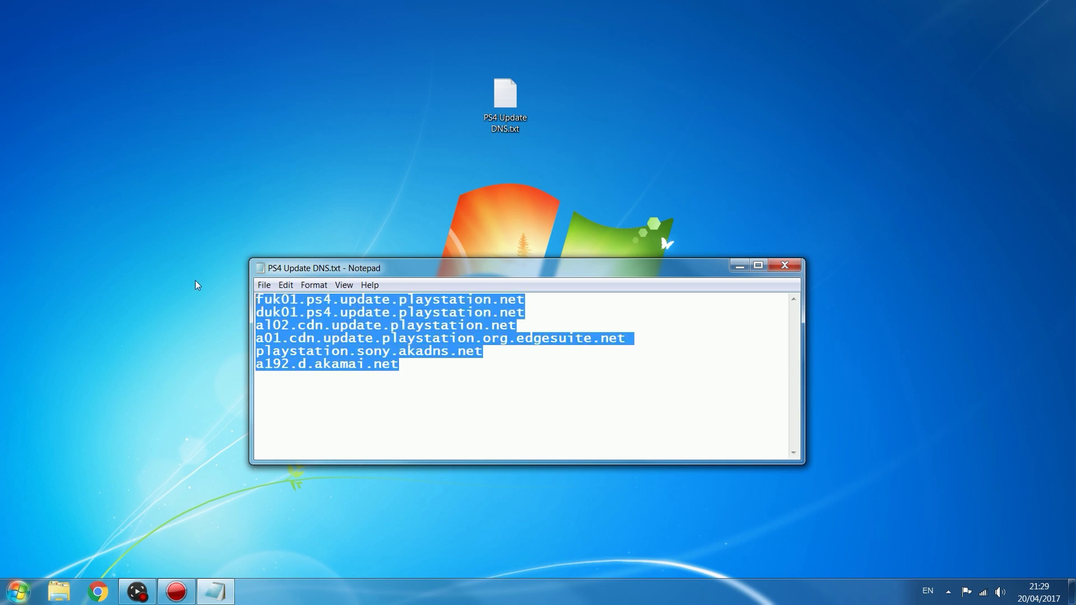
pyautogui.moveTo(397, 267); pyautogui.dragTo(431, 204)
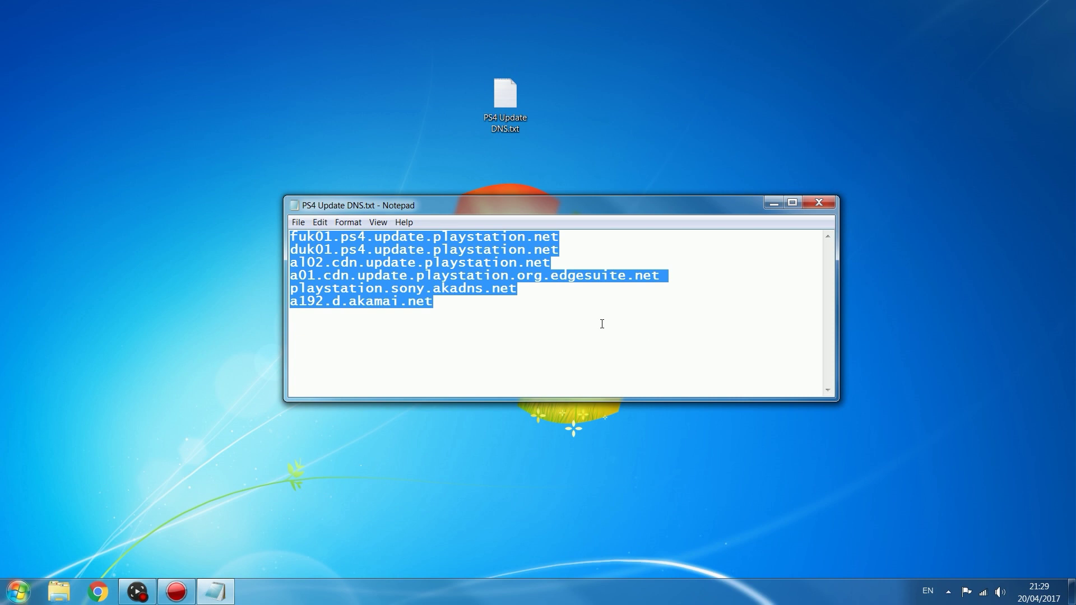
pyautogui.moveTo(481, 191); pyautogui.dragTo(504, 202)
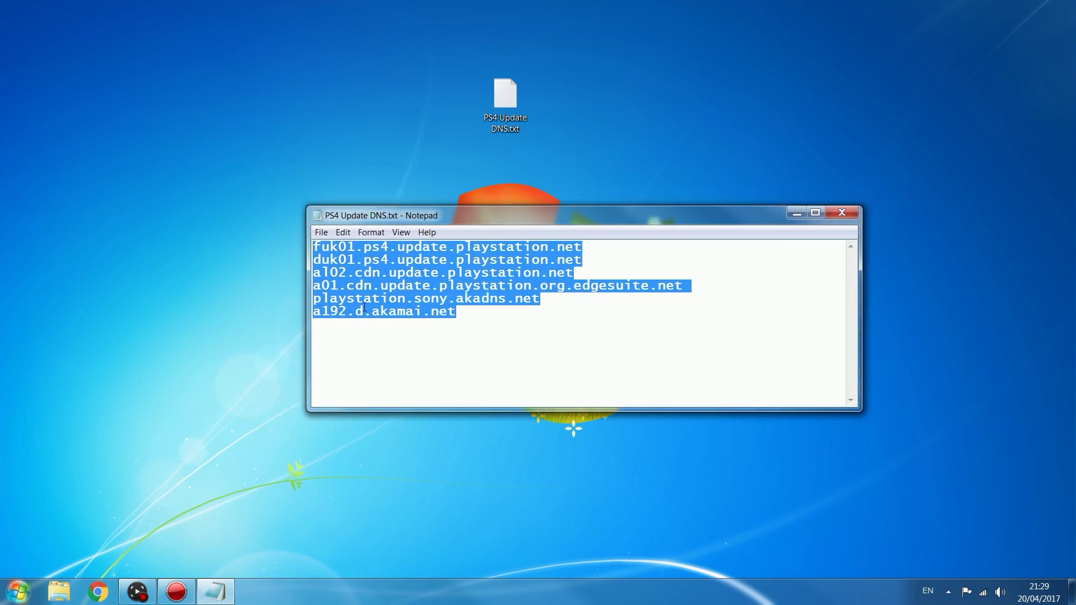
pyautogui.click(458, 309)
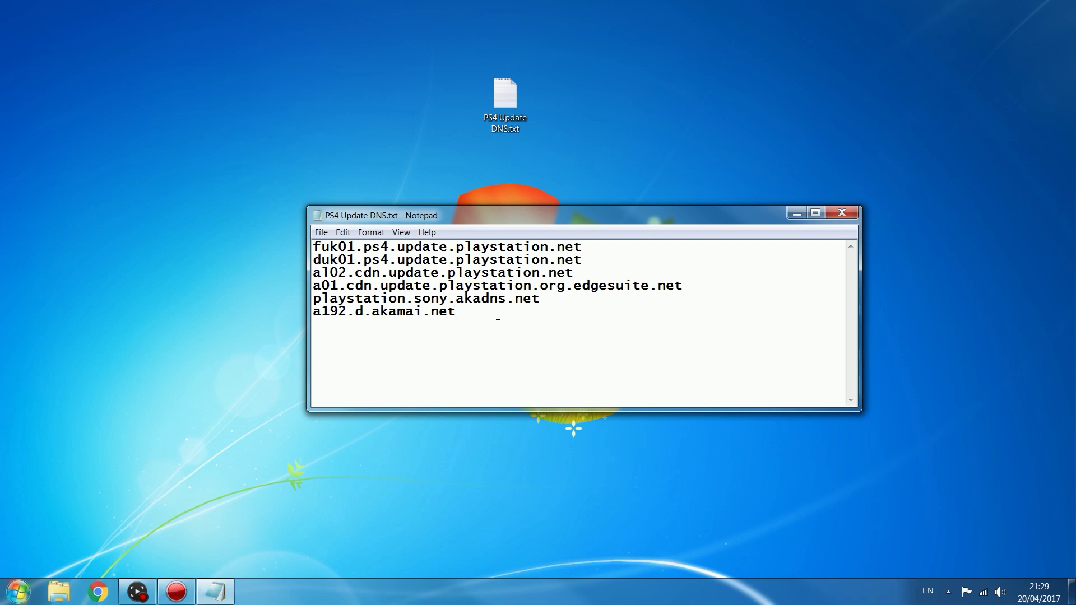
# - Highlight the whole list of update server addresses in PS4 Update DNS.txt
pyautogui.hotkey('shift', 'Up')
pyautogui.hotkey('shift', 'Up')
pyautogui.hotkey('shift', 'Up')
pyautogui.hotkey('shift', 'Up')
pyautogui.hotkey('shift', 'Up')
pyautogui.hotkey('shift', 'Home')
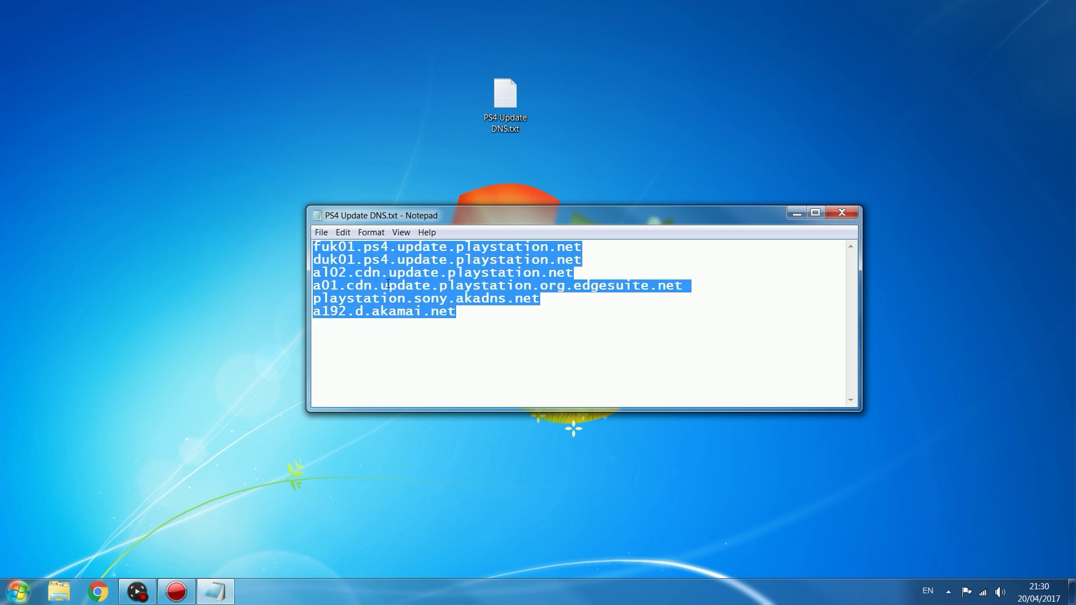
pyautogui.click(841, 213)
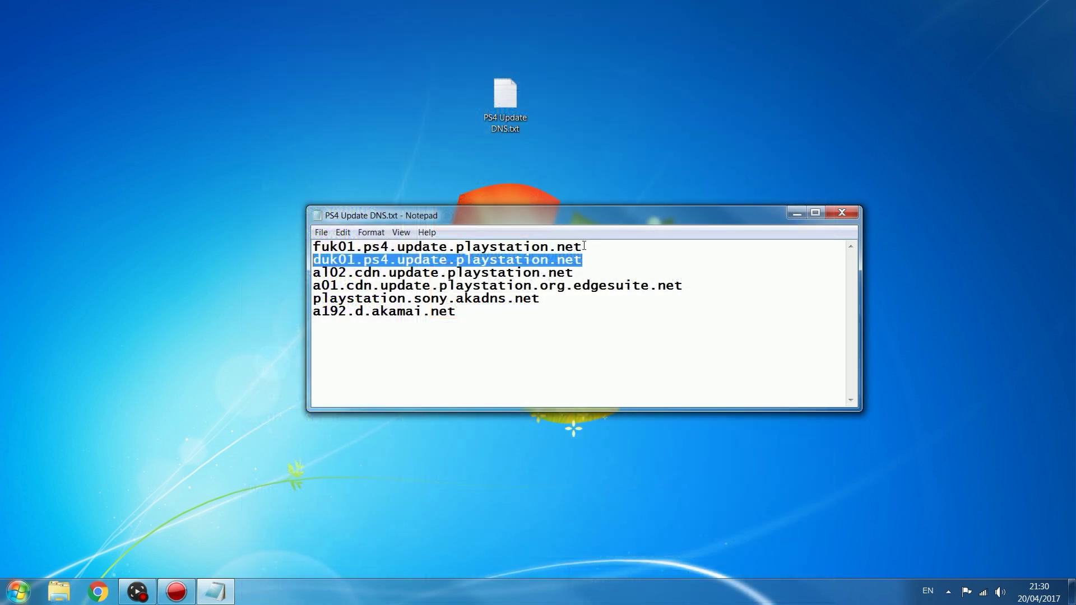
# - Go through the server addresses line by line from fuk01.ps4.update.playstation.net, and minimize the text file
pyautogui.moveTo(583, 246); pyautogui.dragTo(248, 247)
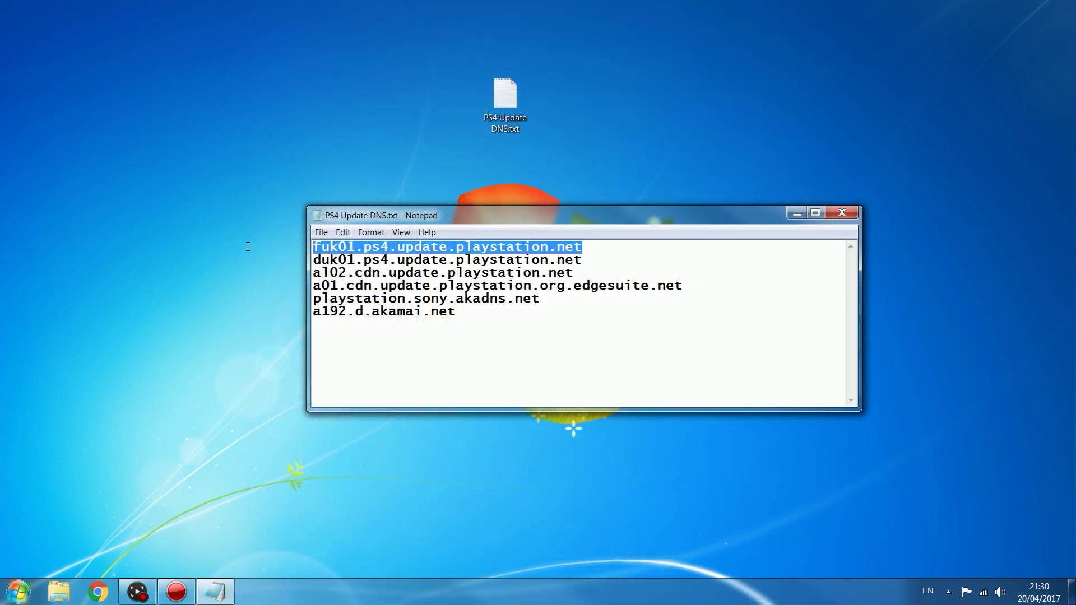
pyautogui.moveTo(583, 260); pyautogui.dragTo(258, 264)
pyautogui.moveTo(575, 273); pyautogui.dragTo(173, 278)
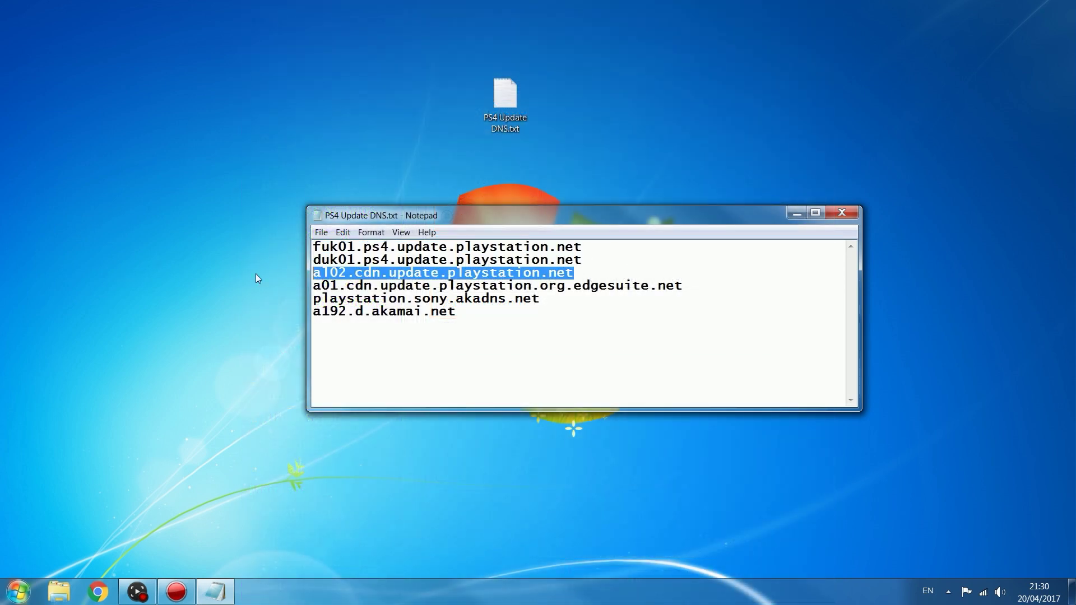
pyautogui.moveTo(693, 287); pyautogui.dragTo(313, 273)
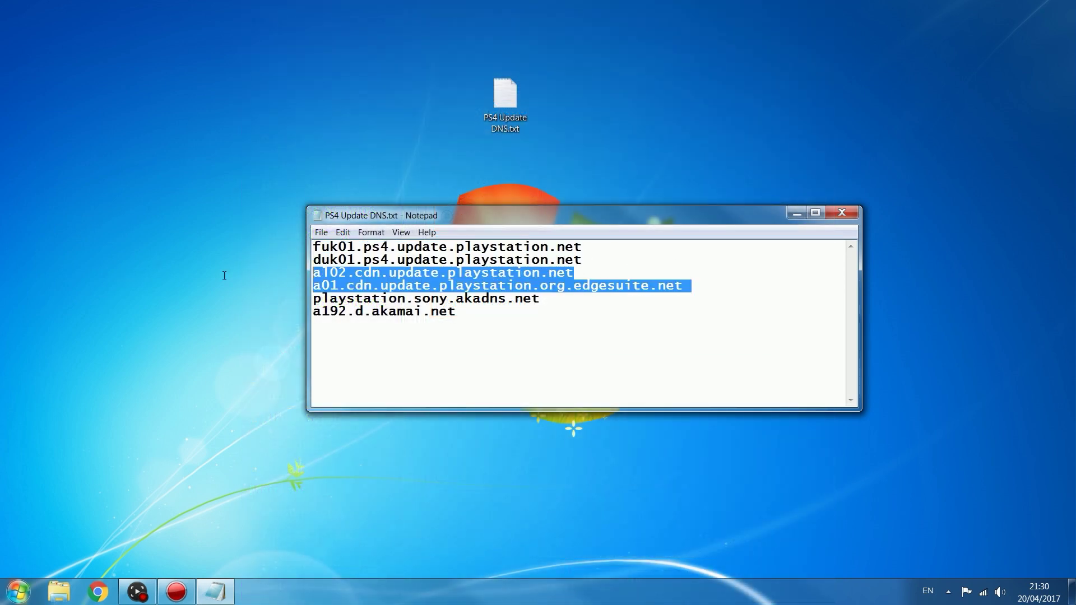
pyautogui.click(467, 312)
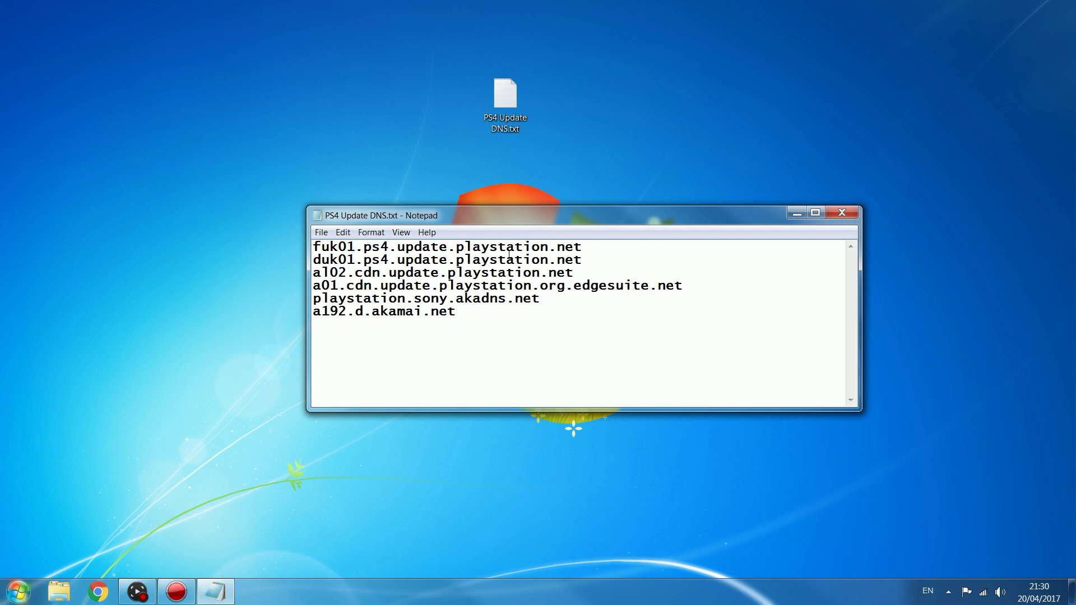
pyautogui.click(796, 213)
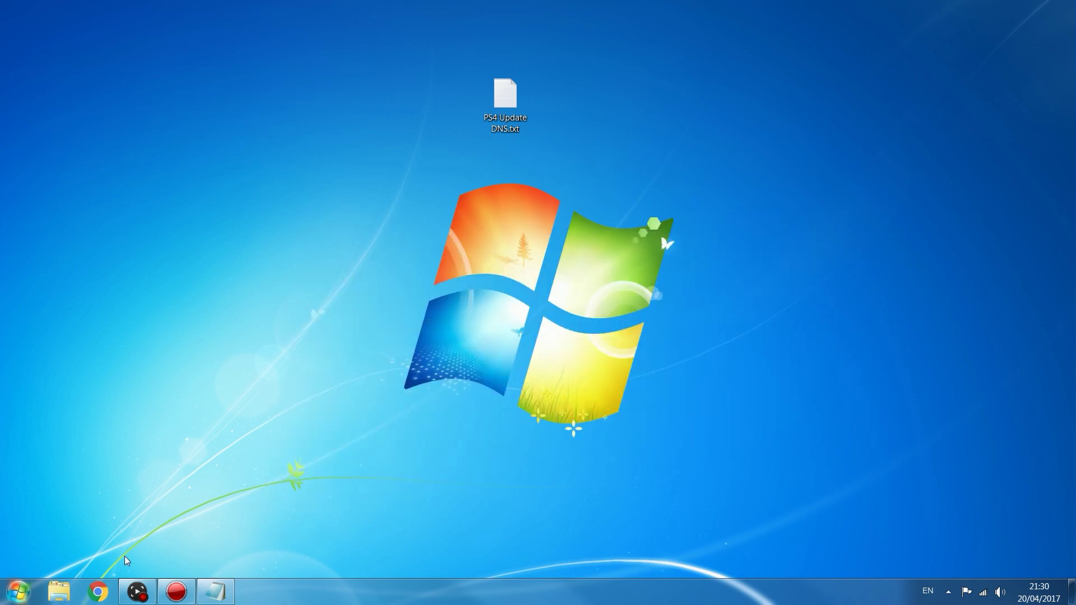
# - Switch to the BT Parental Controls page in Chrome and activate the My Blocked websites address field
pyautogui.click(103, 589)
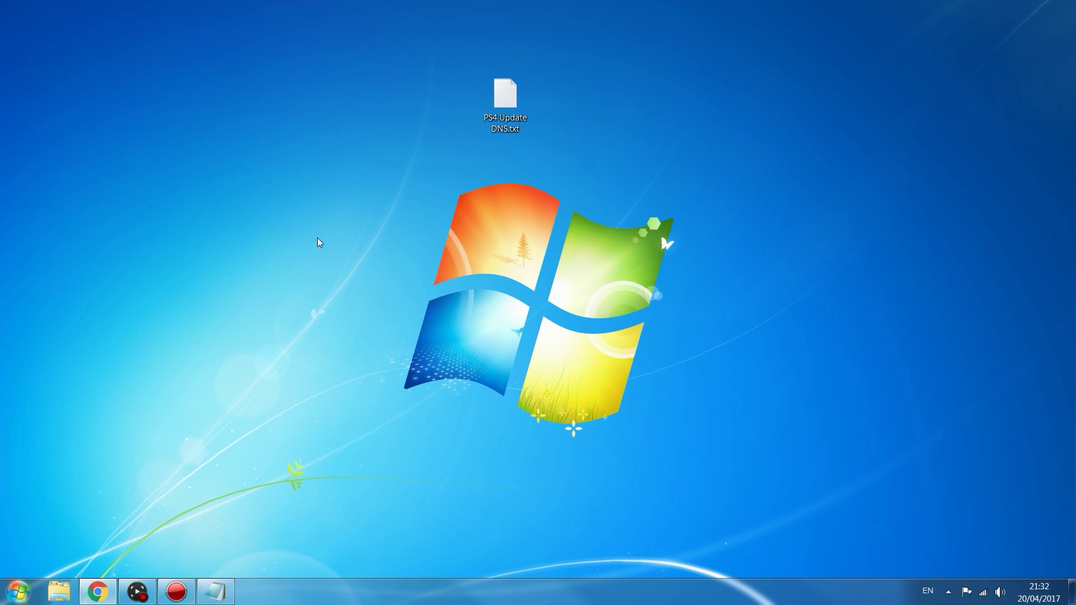
pyautogui.press('super+shift+Right')
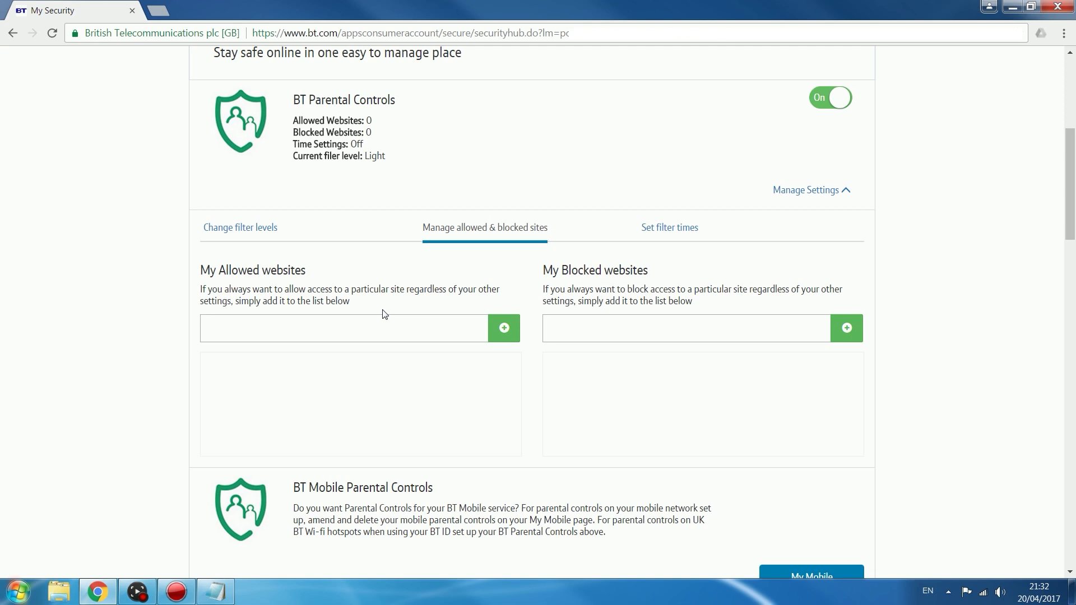
pyautogui.click(655, 327)
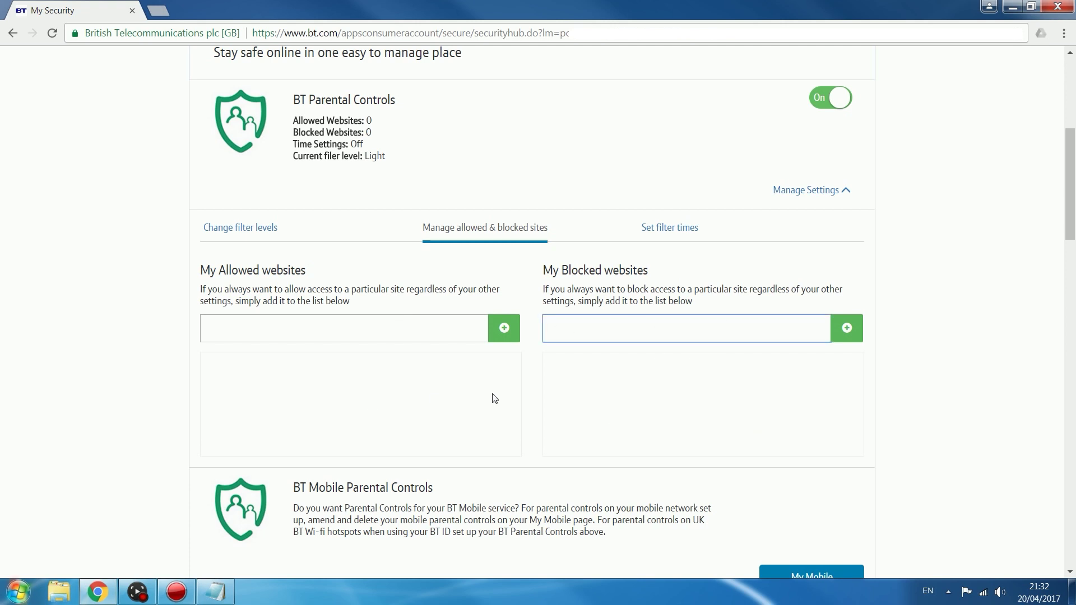
# - Switch to PS4 Update DNS.txt in Notepad and copy the address fuk01.ps4.update.playstation.net
pyautogui.click(216, 592)
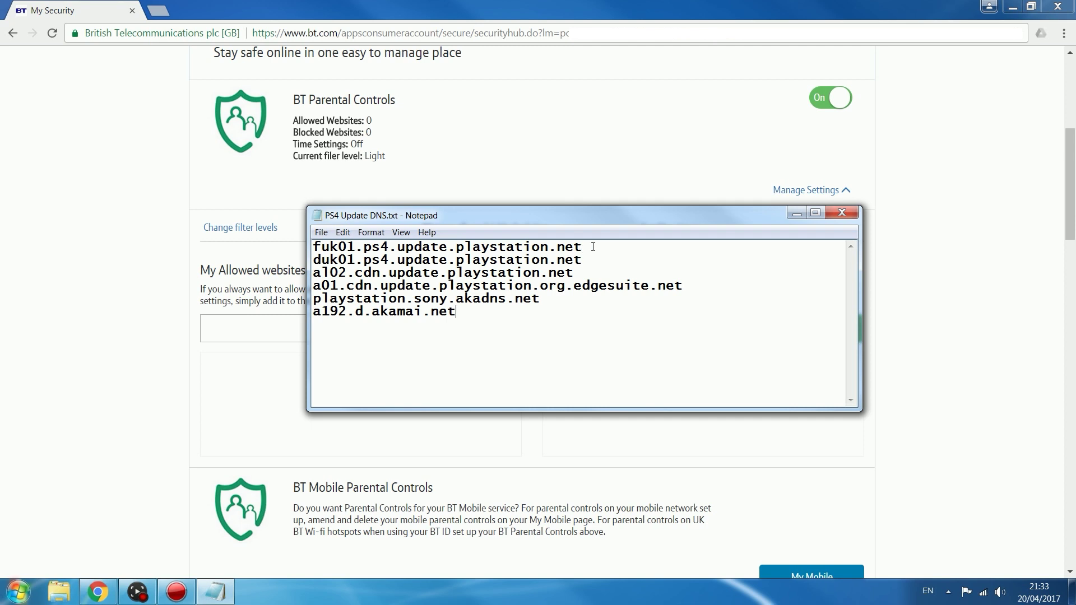
pyautogui.moveTo(593, 246); pyautogui.dragTo(238, 243)
pyautogui.rightClick(403, 251)
pyautogui.click(417, 287)
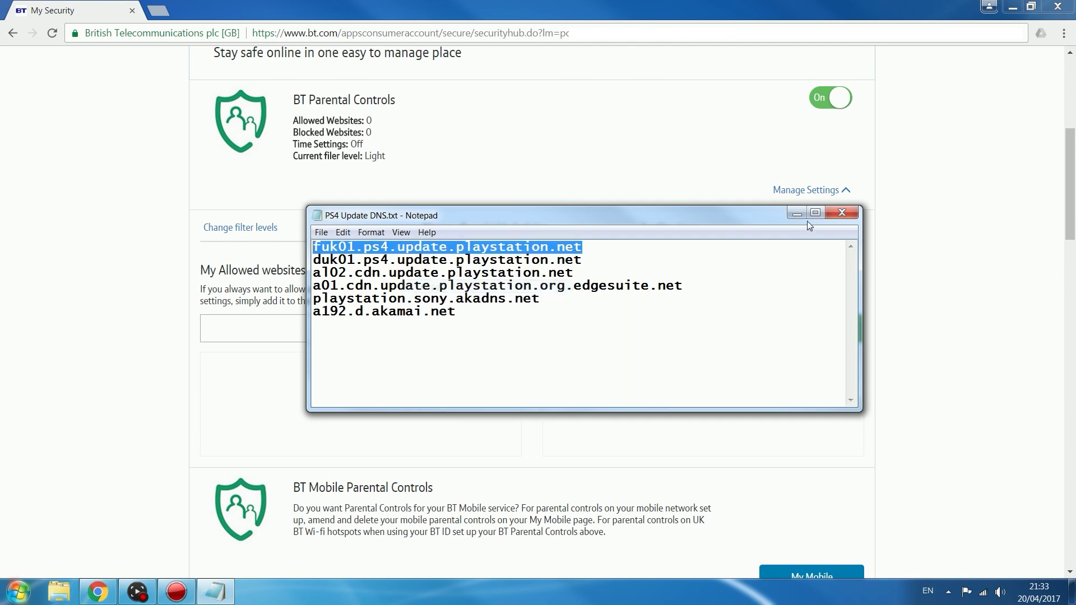
# - Paste fuk01.ps4.update.playstation.net into the My Blocked websites field in Chrome and try to add it to the list
pyautogui.click(663, 337)
pyautogui.rightClick(662, 336)
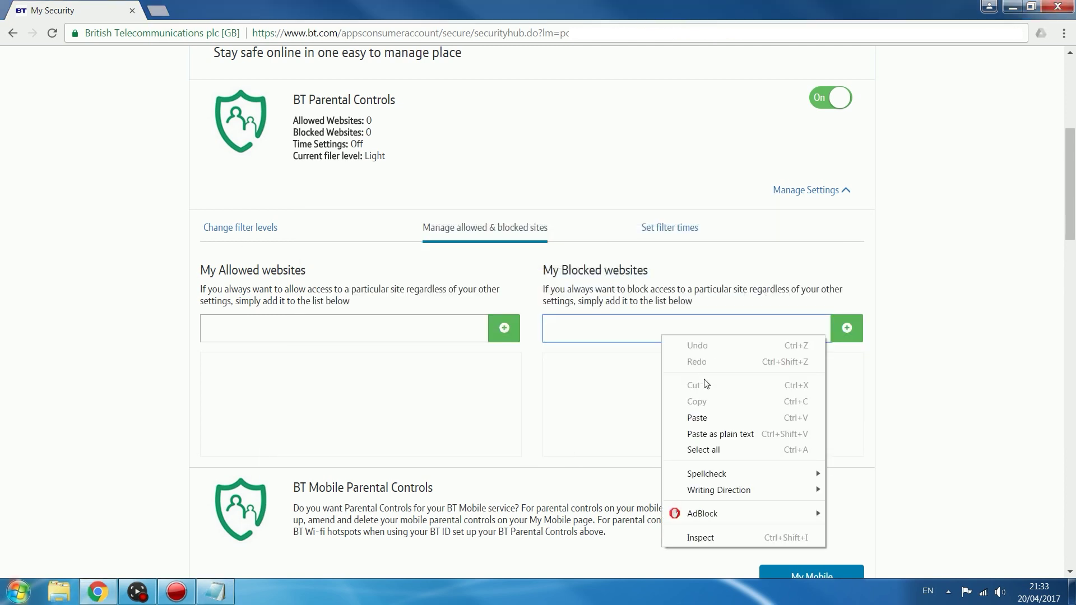
pyautogui.click(692, 414)
pyautogui.click(846, 331)
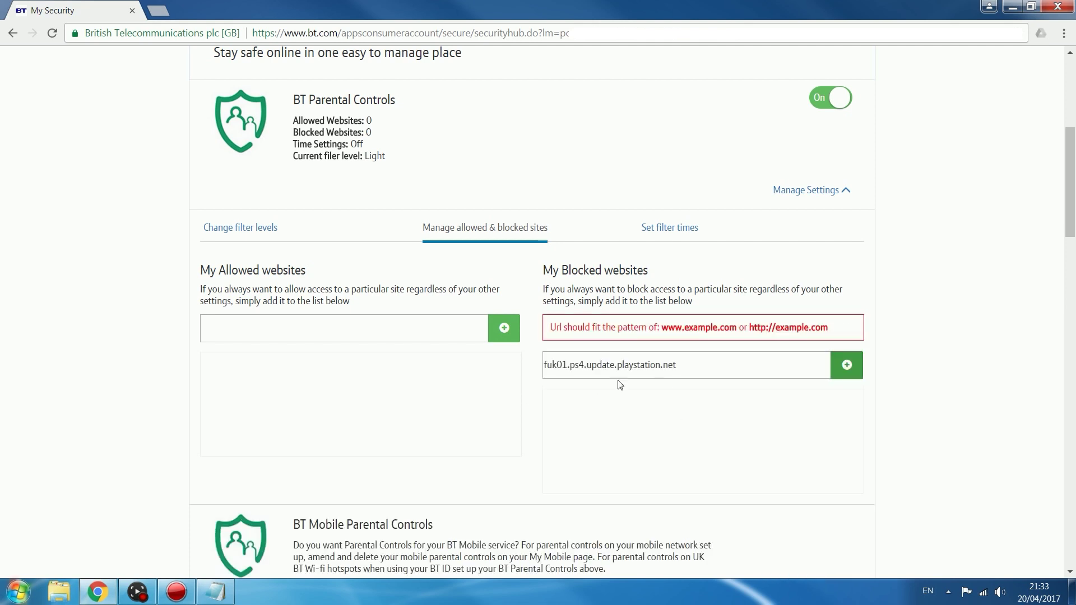
pyautogui.click(546, 365)
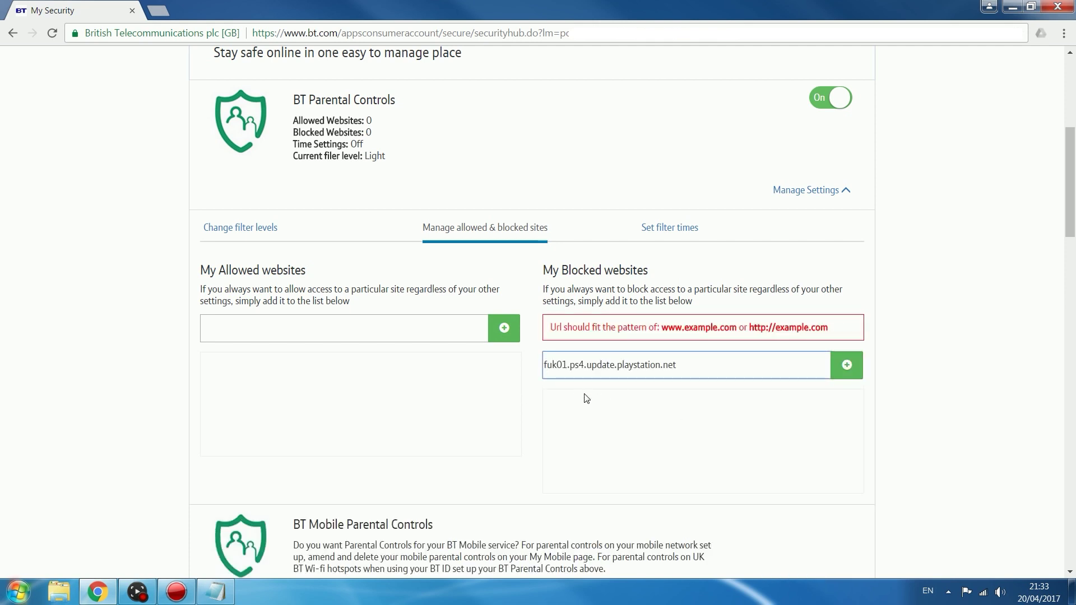
pyautogui.write('www.')
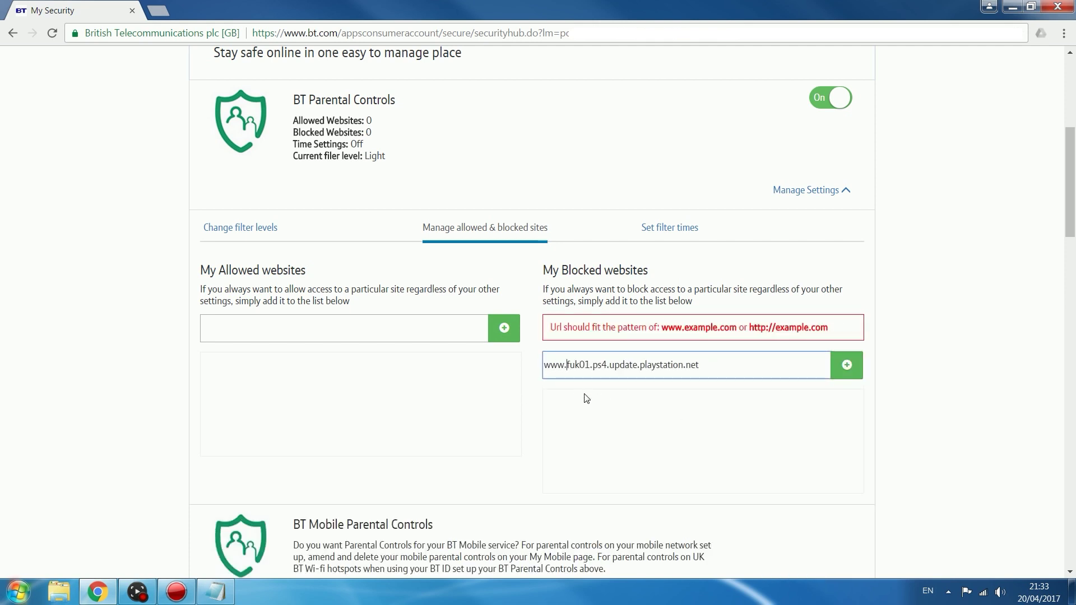
pyautogui.click(861, 363)
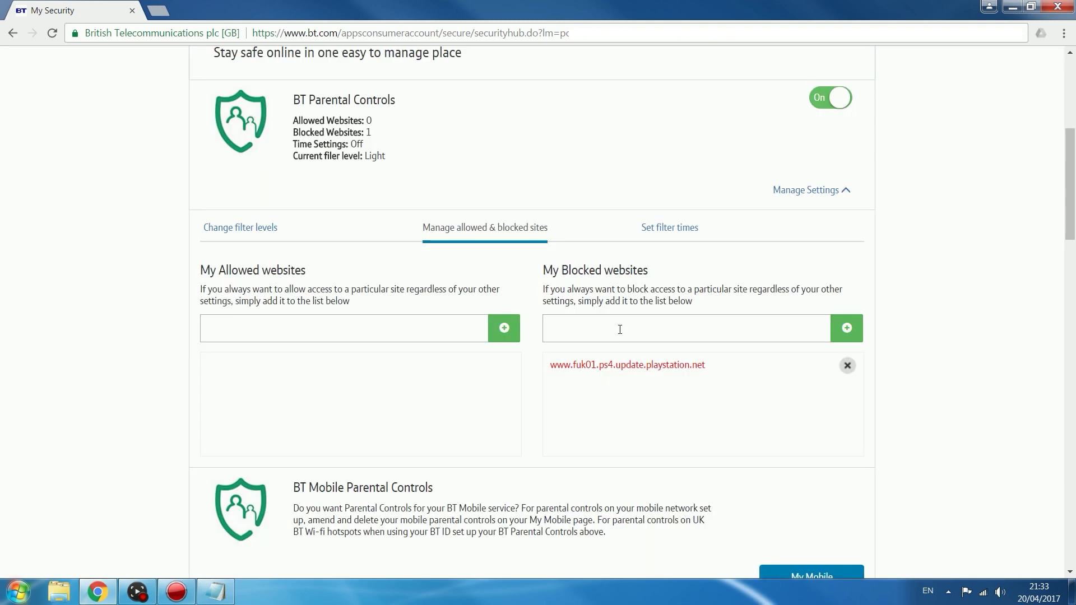
pyautogui.click(639, 332)
pyautogui.write('http')
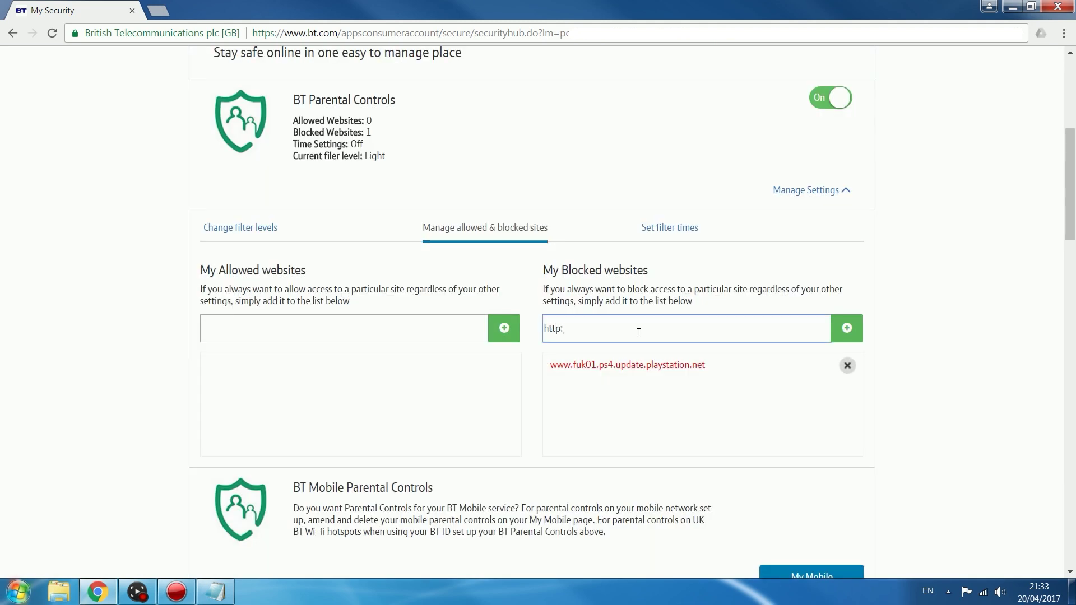
pyautogui.write('://')
pyautogui.write('fuk01.ps4.update.playstation.net')
pyautogui.click(847, 329)
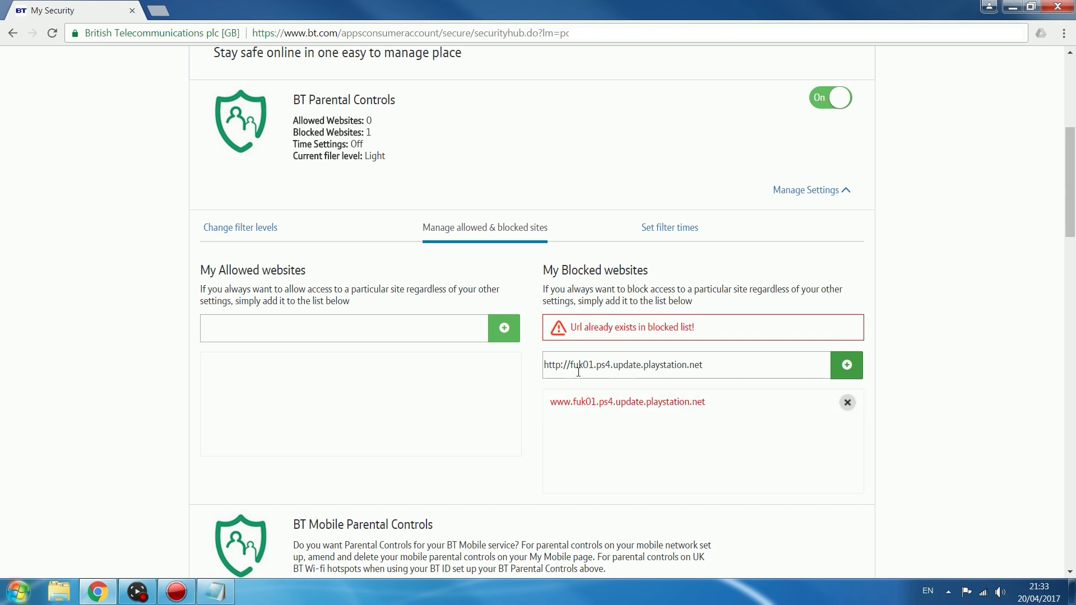
pyautogui.moveTo(712, 367); pyautogui.dragTo(383, 366)
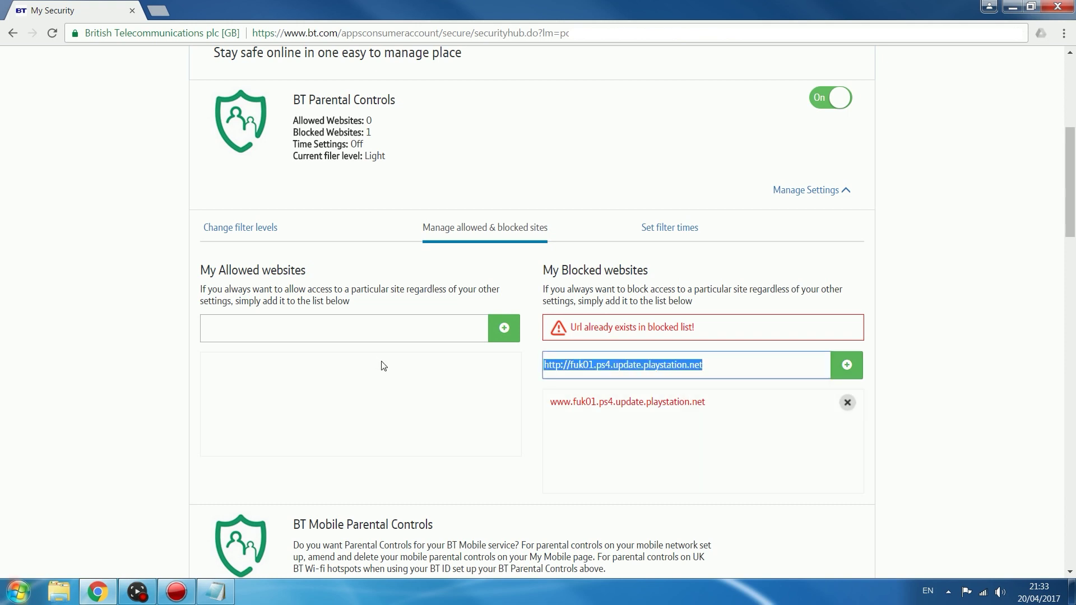
pyautogui.click(606, 365)
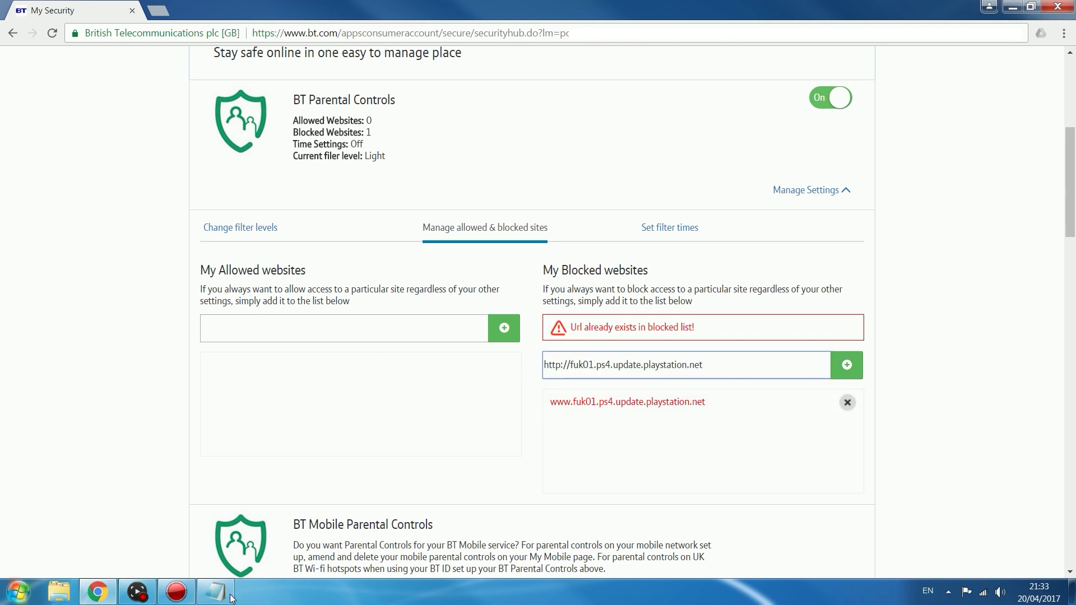
# - Switch to PS4 Update DNS.txt in Notepad, copy duk01.ps4.update.playstation.net, and minimize the text file
pyautogui.click(231, 596)
pyautogui.moveTo(593, 259); pyautogui.dragTo(308, 258)
pyautogui.hotkey('ctrl', 'c')
pyautogui.click(797, 214)
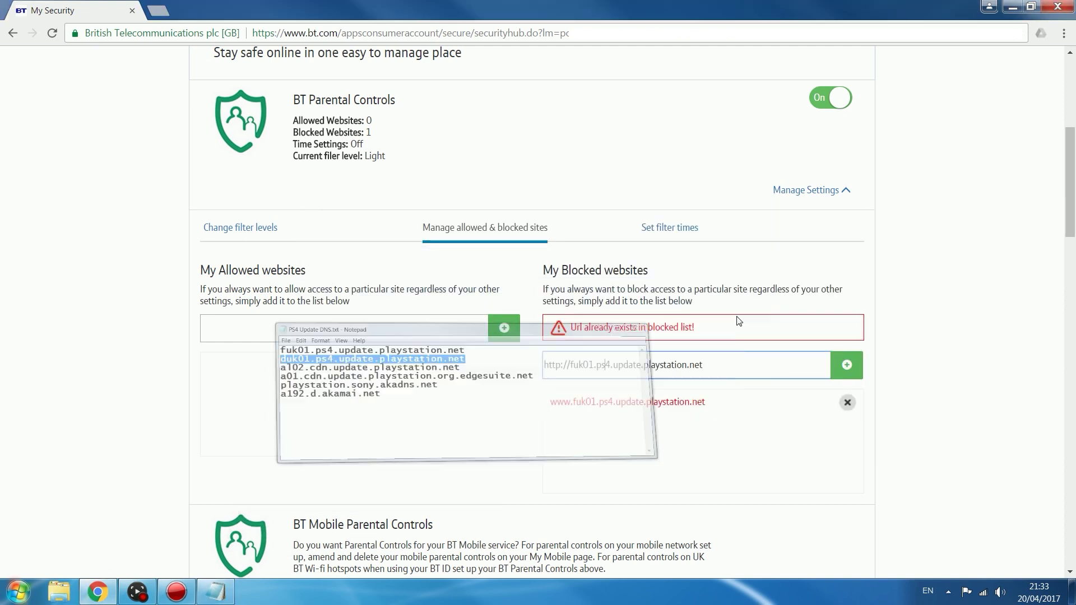
pyautogui.moveTo(704, 365); pyautogui.dragTo(572, 364)
pyautogui.hotkey('ctrl', 'v')
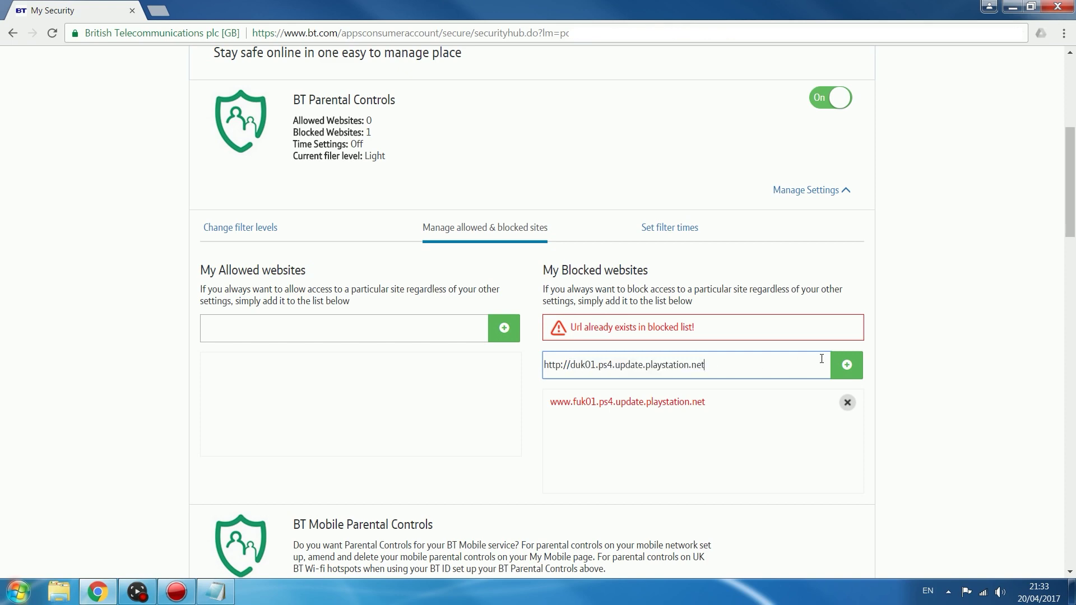
pyautogui.click(847, 365)
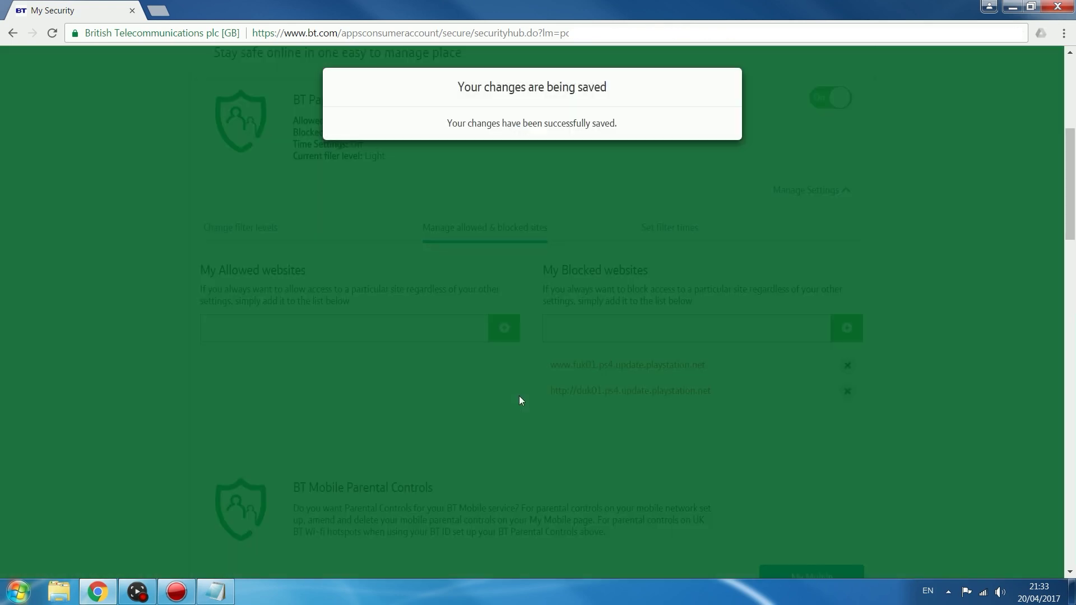
# - Review the server list in Notepad and the entries under My Blocked websites in Chrome, and close the browser
pyautogui.click(229, 599)
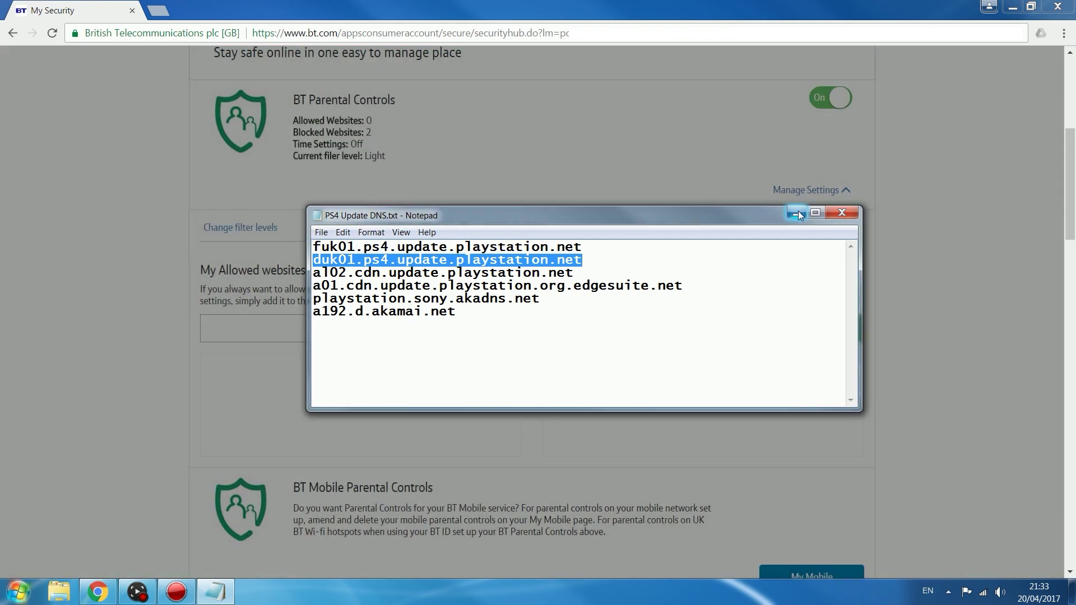
pyautogui.click(797, 213)
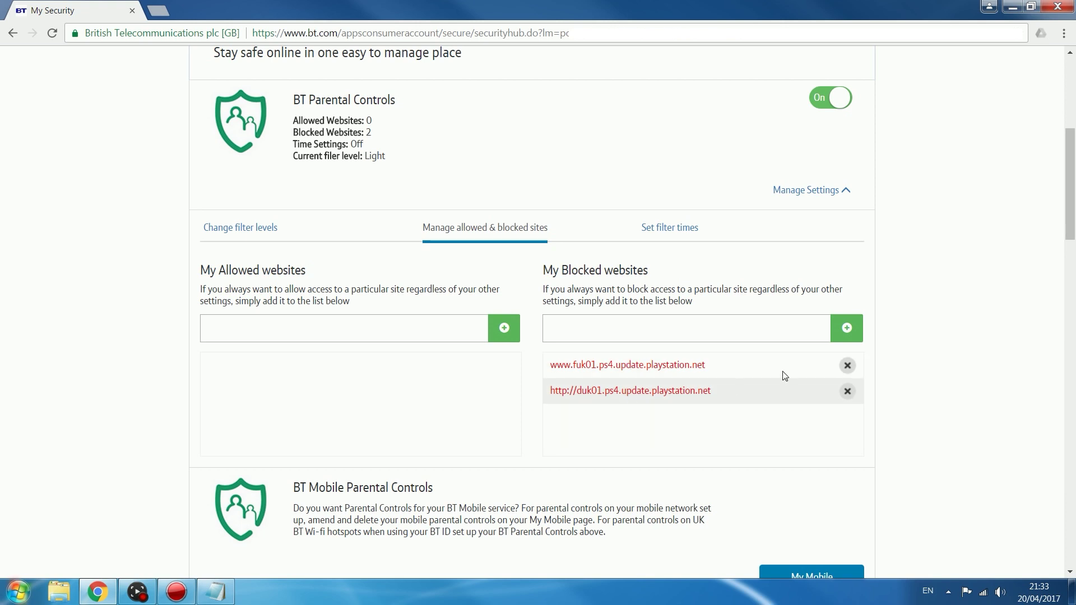
pyautogui.moveTo(737, 368); pyautogui.dragTo(549, 365)
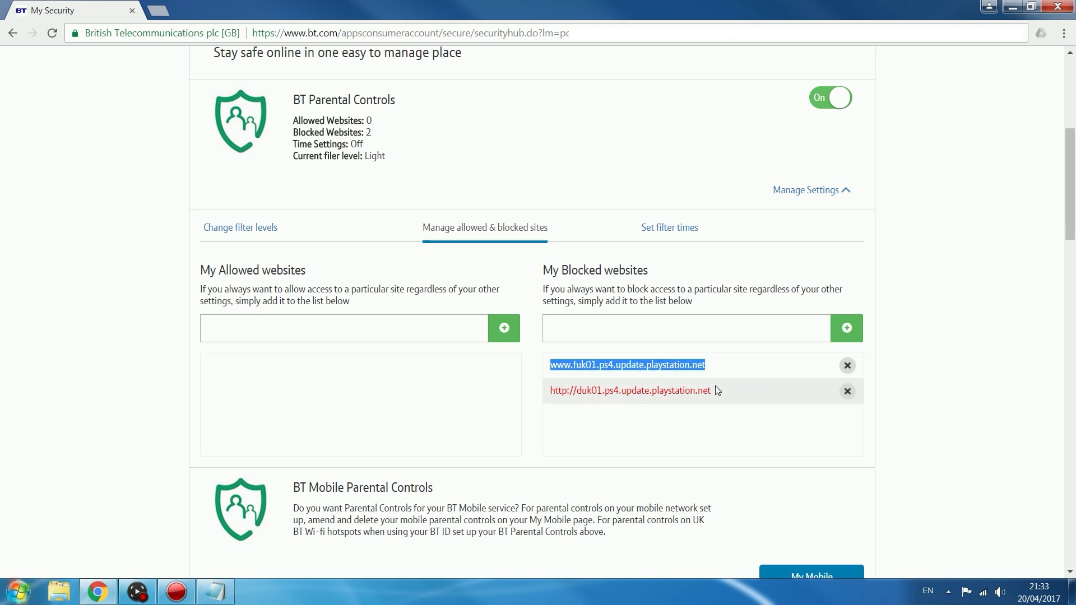
pyautogui.moveTo(714, 390); pyautogui.dragTo(657, 390)
pyautogui.click(700, 370)
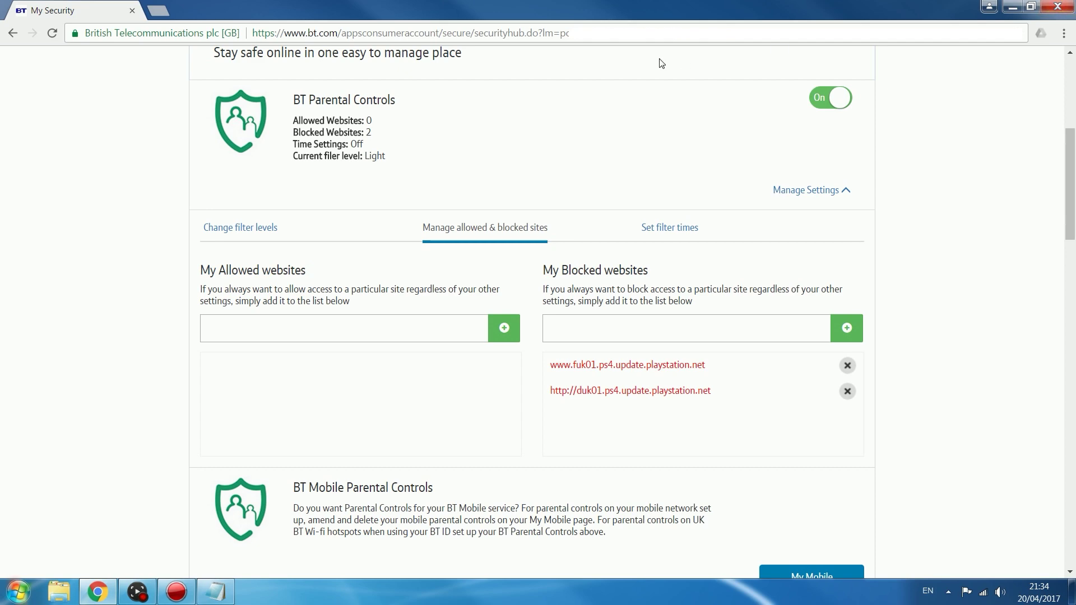
pyautogui.click(1062, 5)
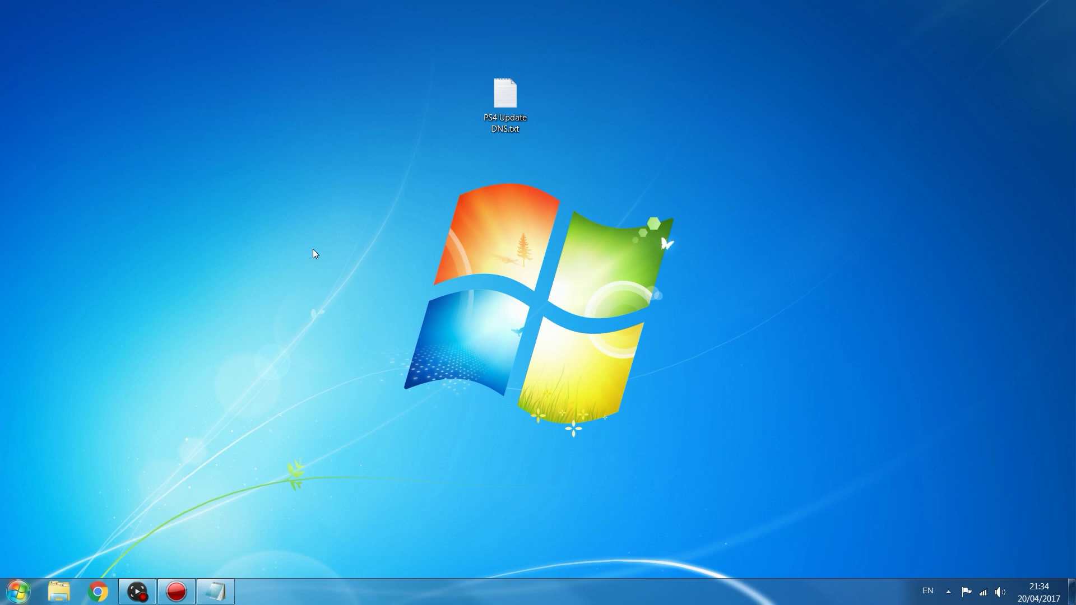
pyautogui.press('super')
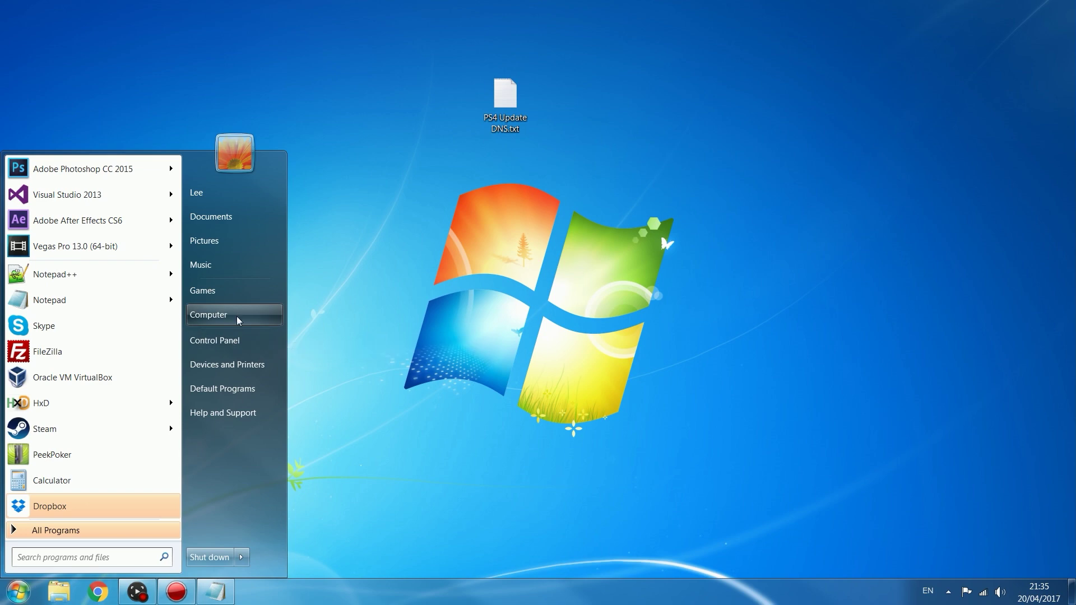
pyautogui.click(270, 312)
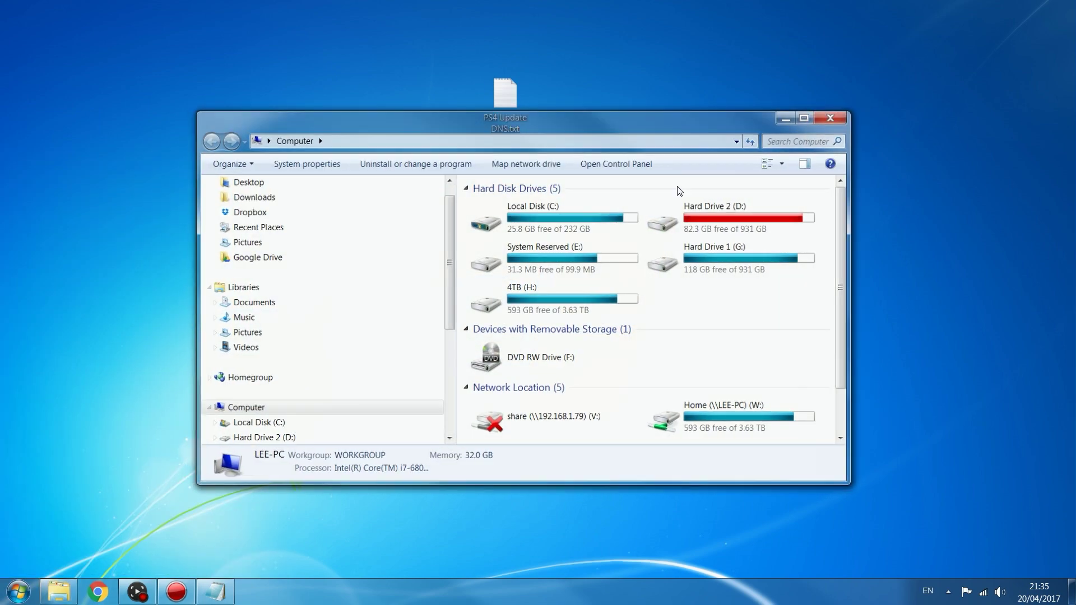
pyautogui.click(827, 118)
# - Open the Control Panel's Network Connections window with the computer's adapters and maximize it
pyautogui.press('super')
pyautogui.click(225, 340)
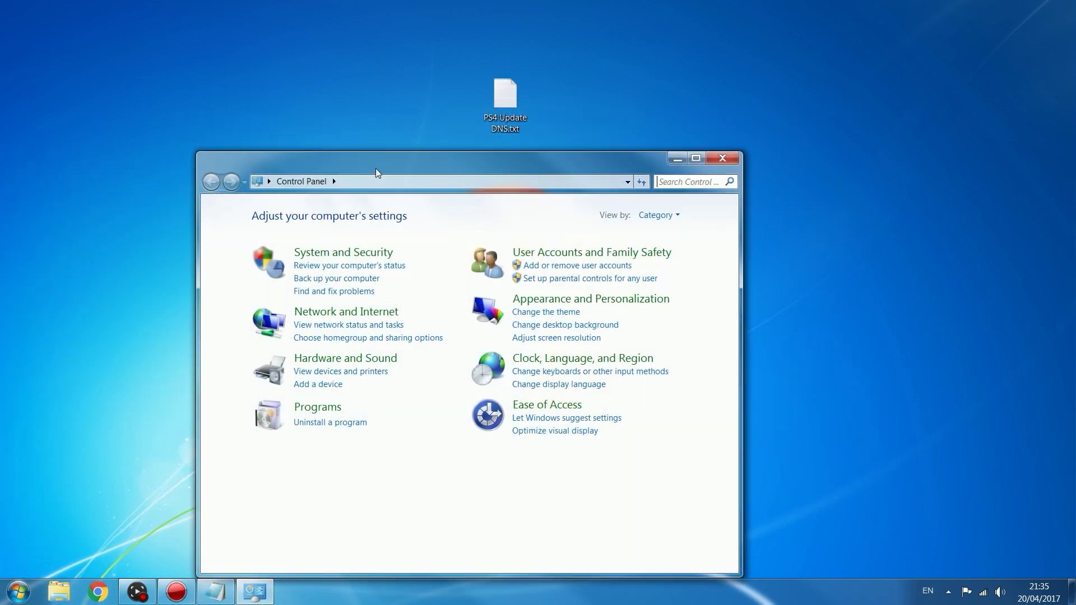
pyautogui.click(329, 311)
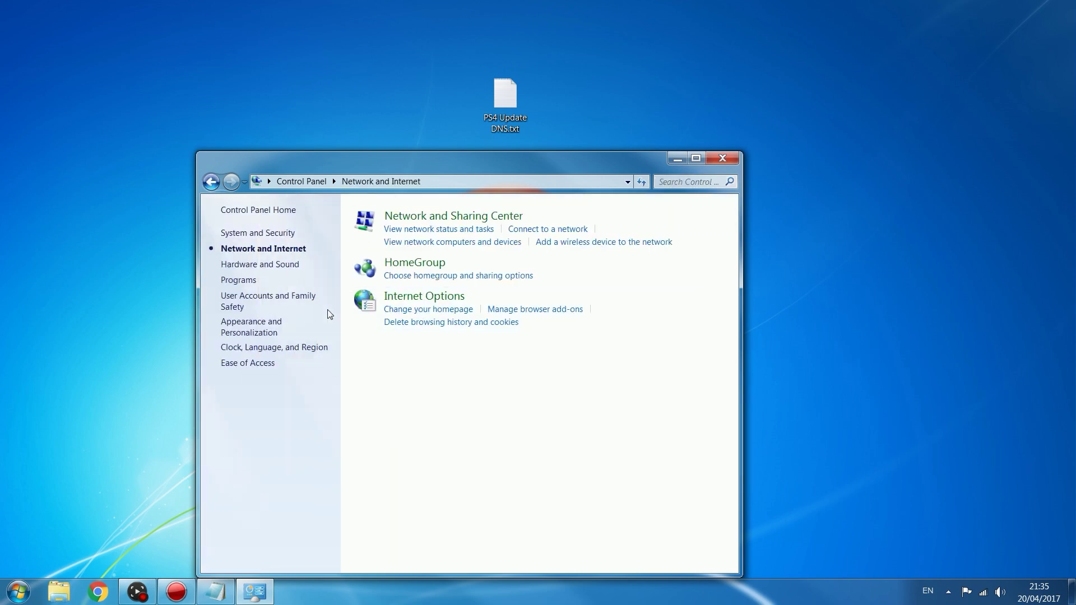
pyautogui.click(450, 217)
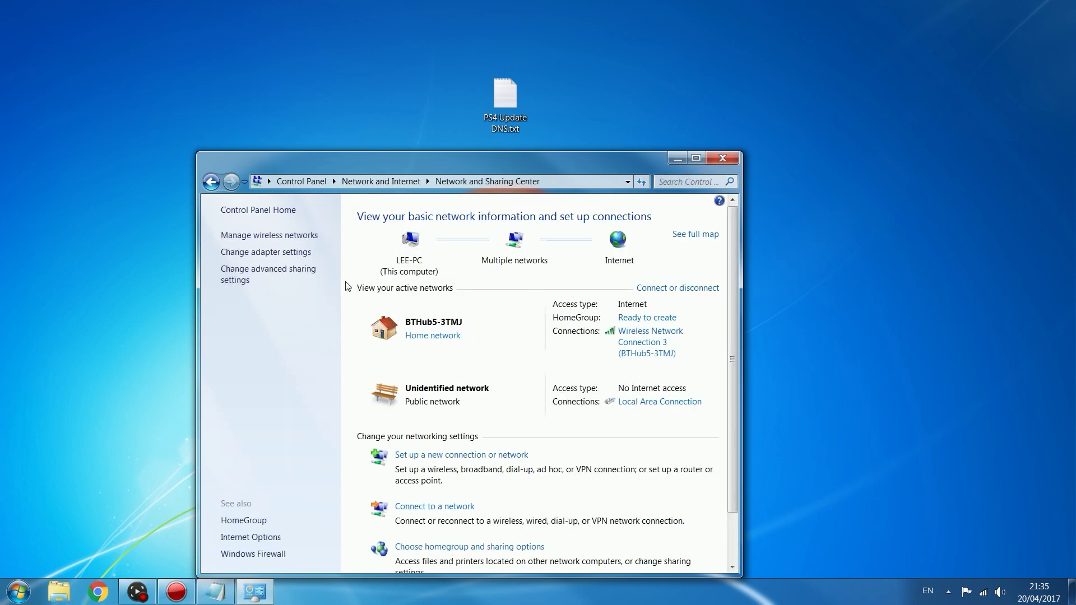
pyautogui.click(274, 258)
pyautogui.moveTo(485, 163); pyautogui.dragTo(624, 1)
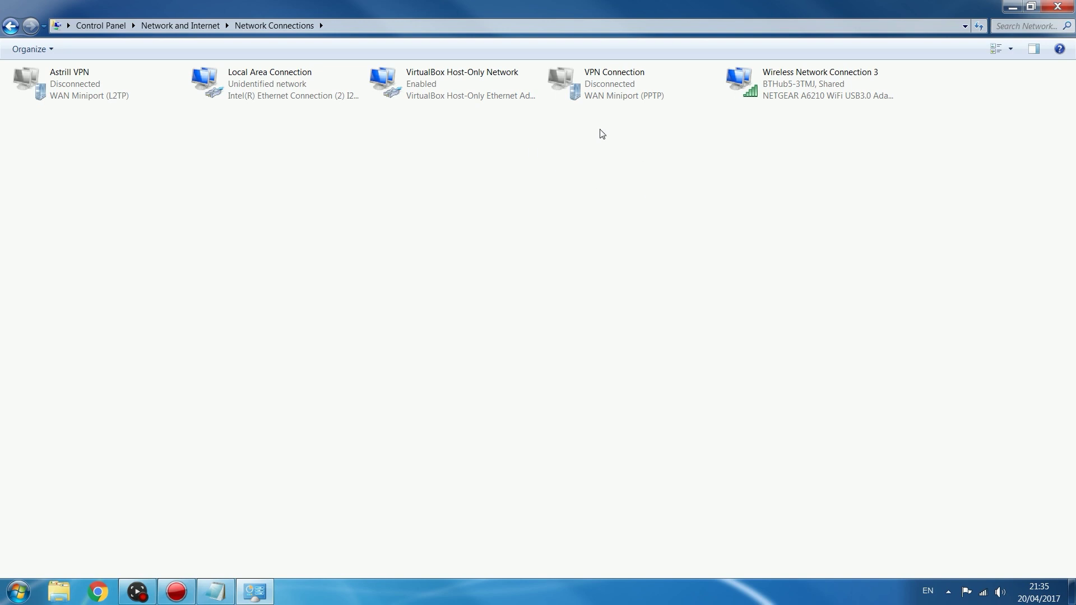
# - Identify the Local Area Connection and Wireless Network Connection 3 adapters among the network connections
pyautogui.moveTo(187, 172); pyautogui.dragTo(300, 79)
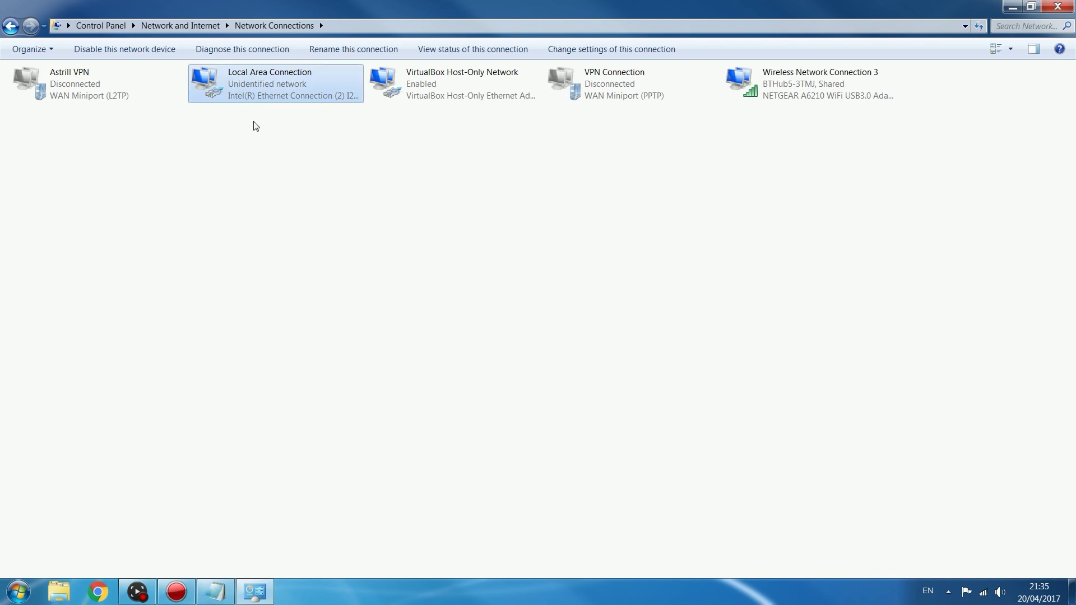
pyautogui.moveTo(234, 142); pyautogui.dragTo(296, 59)
pyautogui.moveTo(218, 142); pyautogui.dragTo(252, 96)
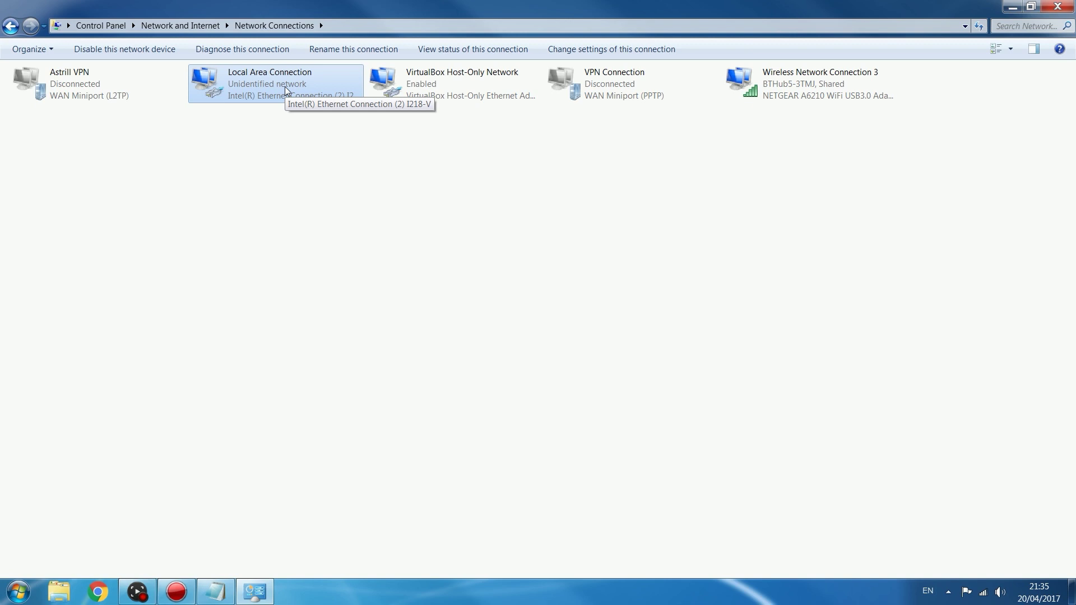
pyautogui.moveTo(242, 155); pyautogui.dragTo(296, 94)
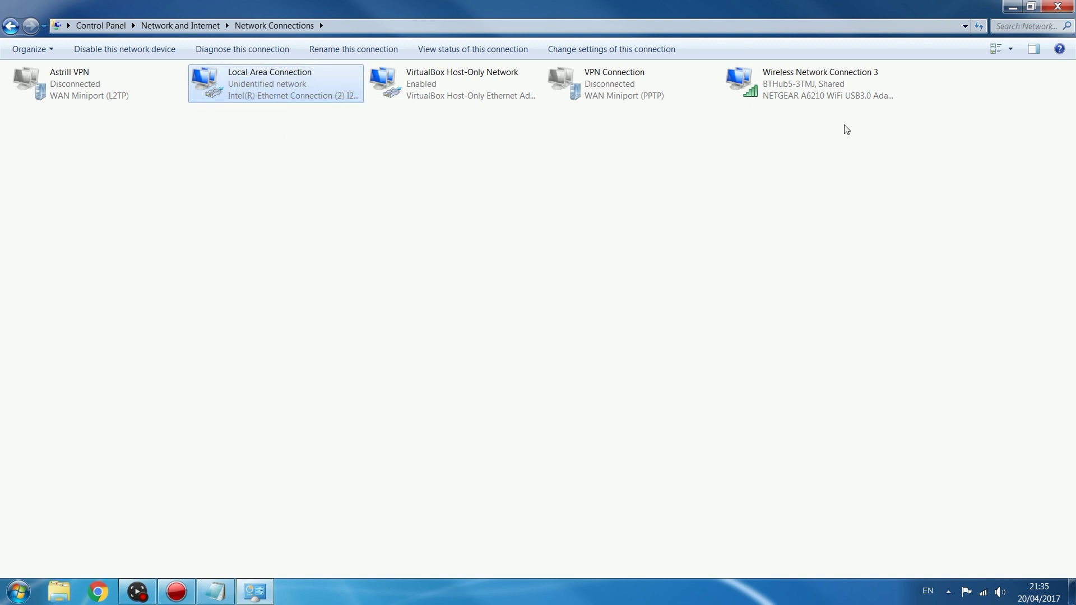
pyautogui.click(834, 83)
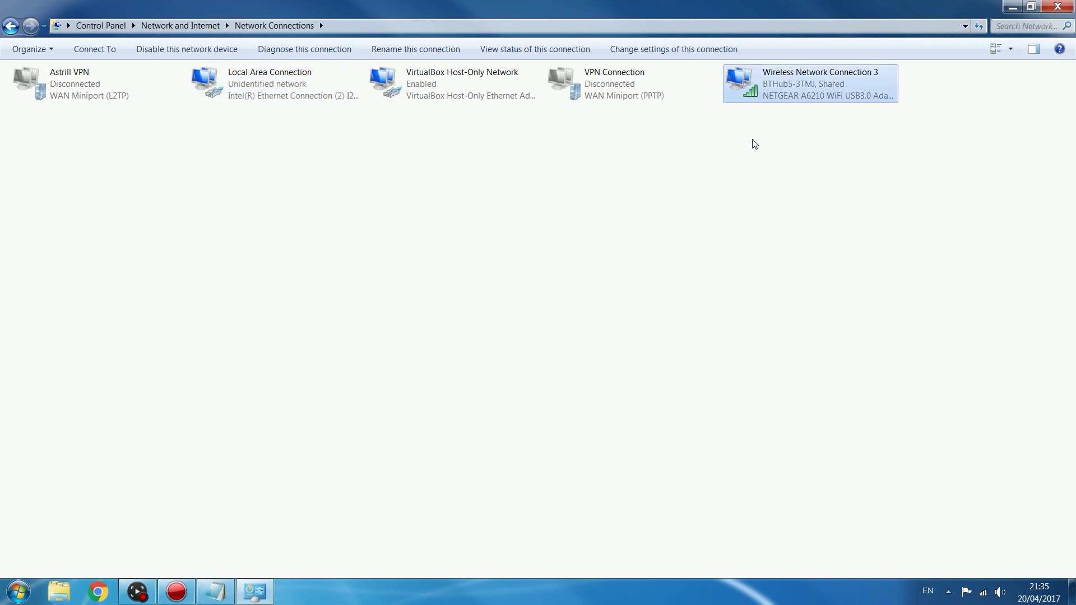
pyautogui.moveTo(765, 159); pyautogui.dragTo(841, 66)
# - Open the properties of Wireless Network Connection 3 and move the dialog to the middle of the screen
pyautogui.rightClick(808, 79)
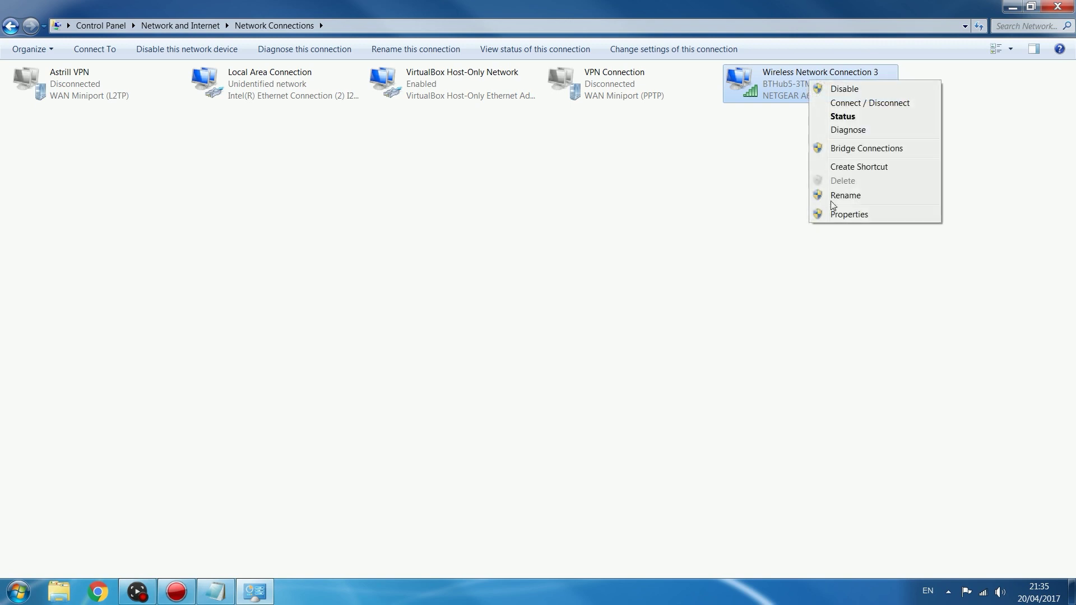
pyautogui.click(838, 213)
pyautogui.moveTo(137, 63); pyautogui.dragTo(583, 145)
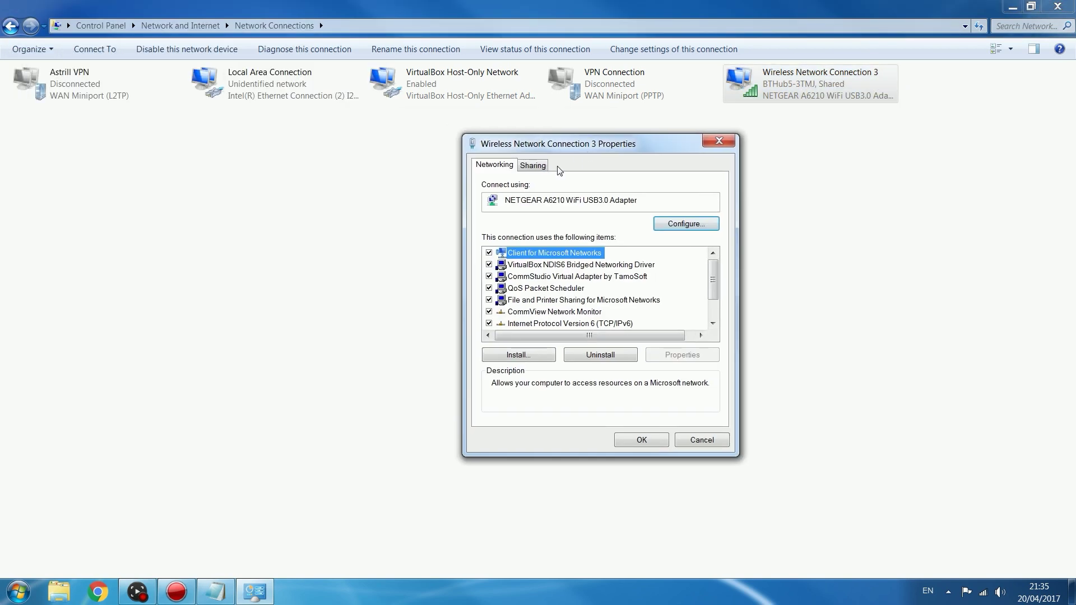
# - Allow other network users to connect through this computer's Internet connection, with Local Area Connection as the home networking connection, and apply the sharing settings
pyautogui.click(533, 164)
pyautogui.click(517, 212)
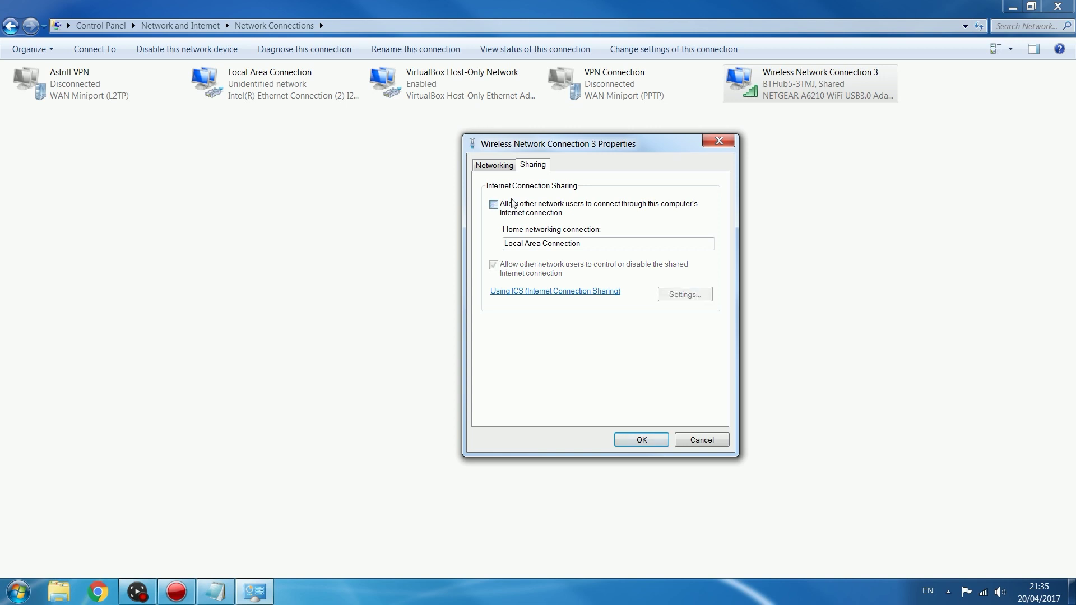
pyautogui.click(494, 204)
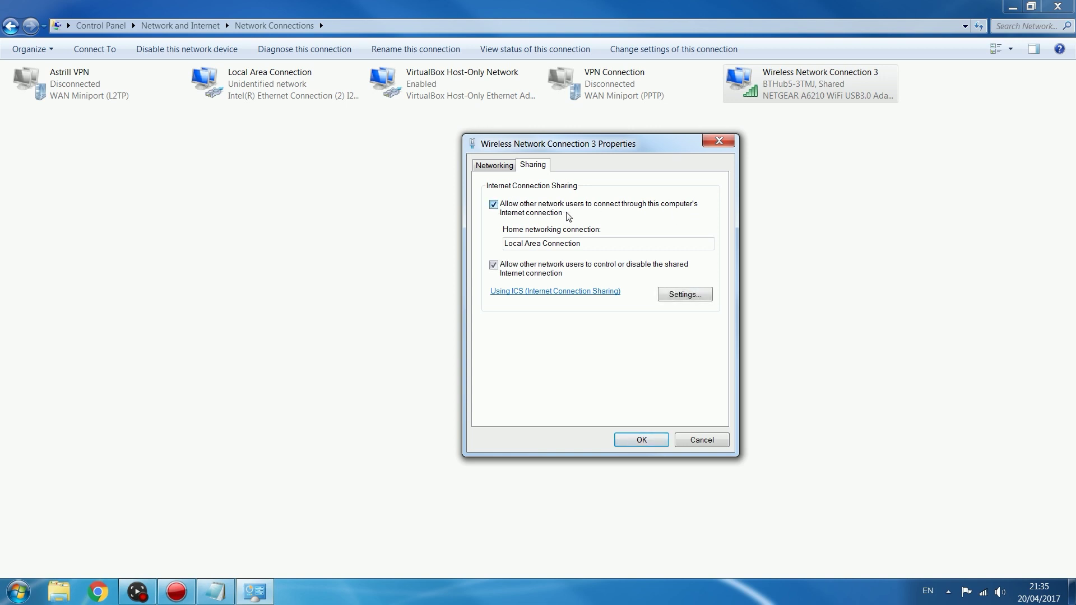
pyautogui.click(604, 243)
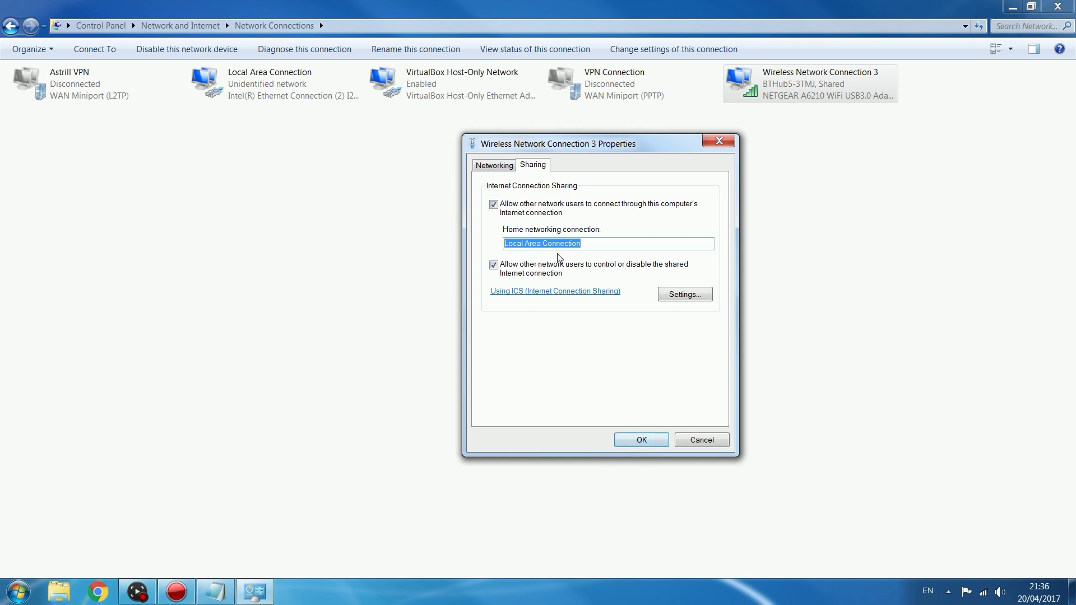
pyautogui.click(514, 210)
pyautogui.click(515, 210)
pyautogui.click(643, 441)
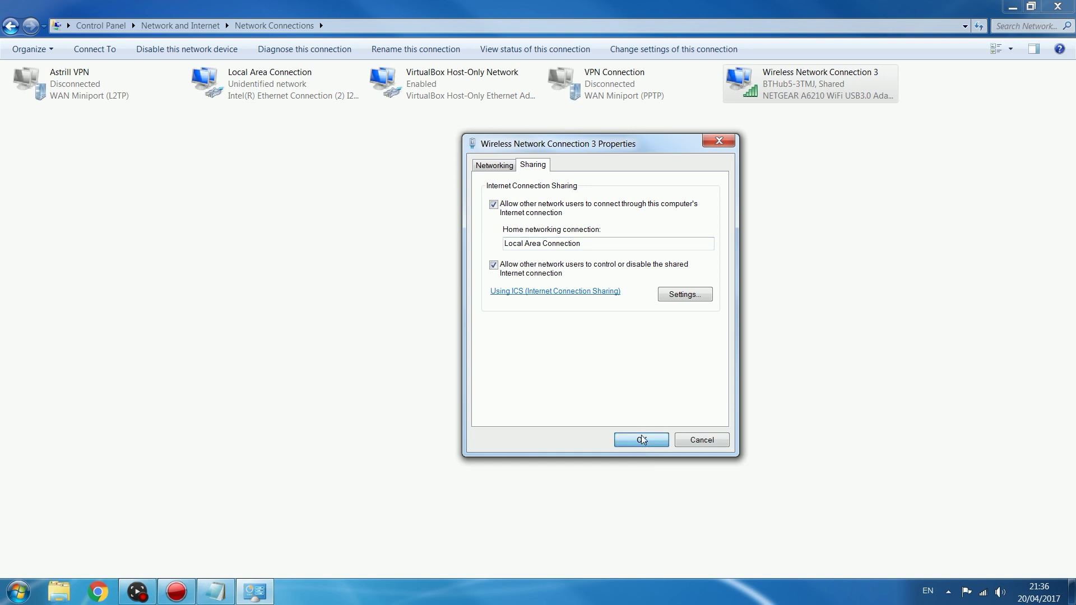
# - Rename the Local Area Connection adapter to PS4
pyautogui.rightClick(276, 73)
pyautogui.click(315, 176)
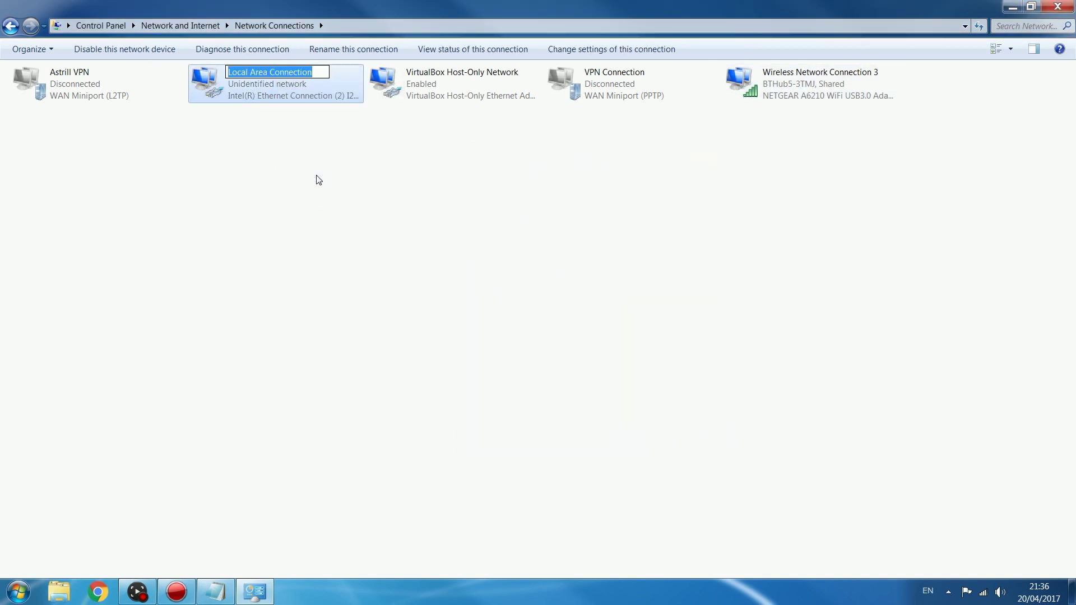
pyautogui.write('PS4')
pyautogui.press('Return')
# - Reopen the sharing settings of Wireless Network Connection 3 to check its home networking connection
pyautogui.rightClick(767, 84)
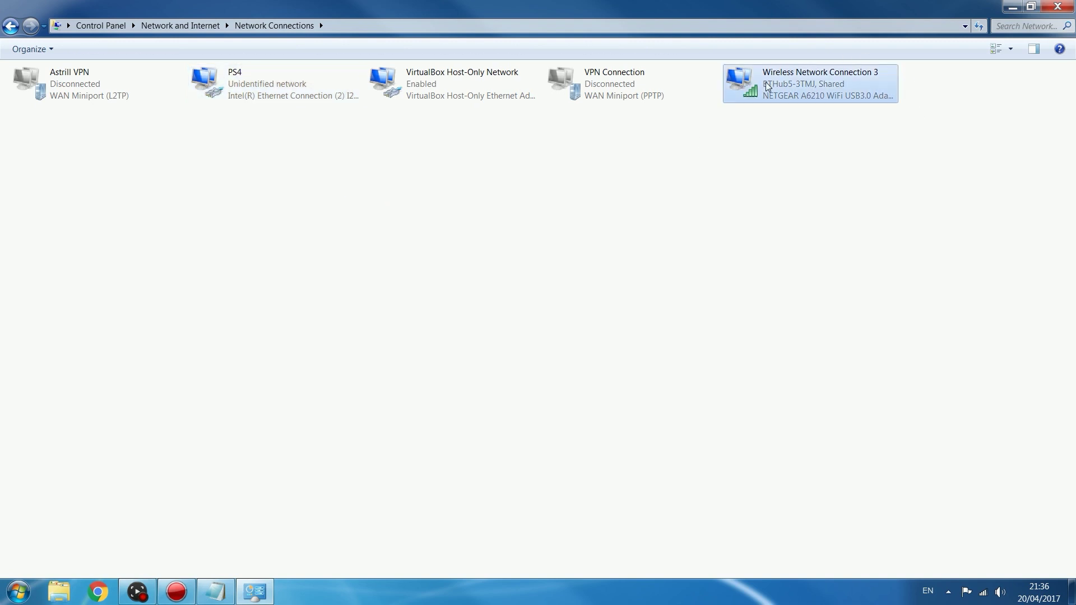
pyautogui.click(806, 217)
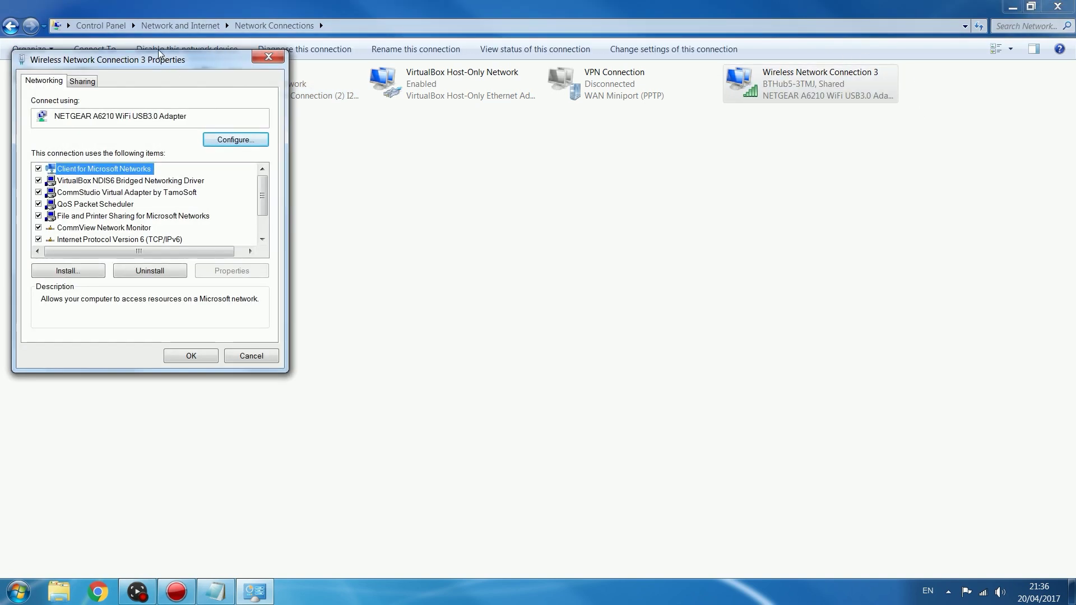
pyautogui.moveTo(158, 49); pyautogui.dragTo(661, 136)
pyautogui.click(588, 168)
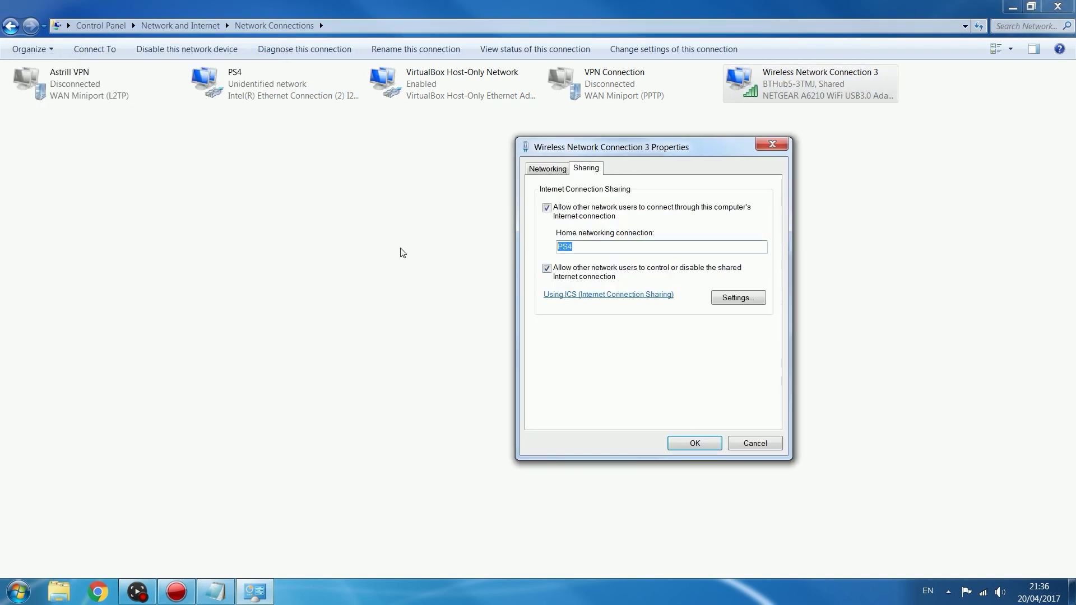
# - Close the Wireless Network Connection 3 properties without changes and close the Network Connections window
pyautogui.click(773, 145)
pyautogui.click(883, 143)
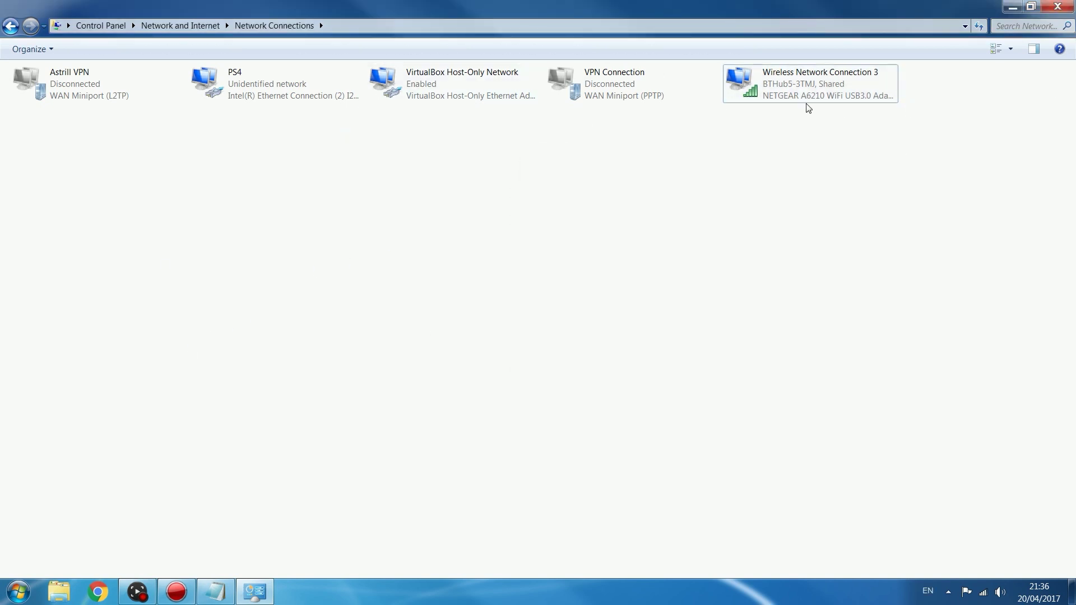
pyautogui.click(805, 83)
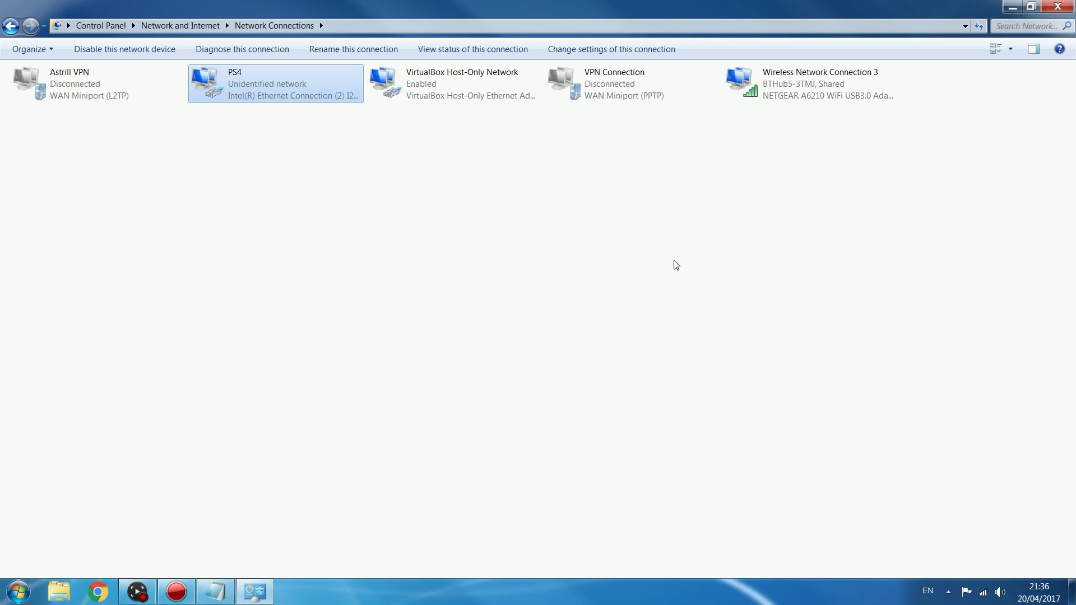
pyautogui.click(1058, 7)
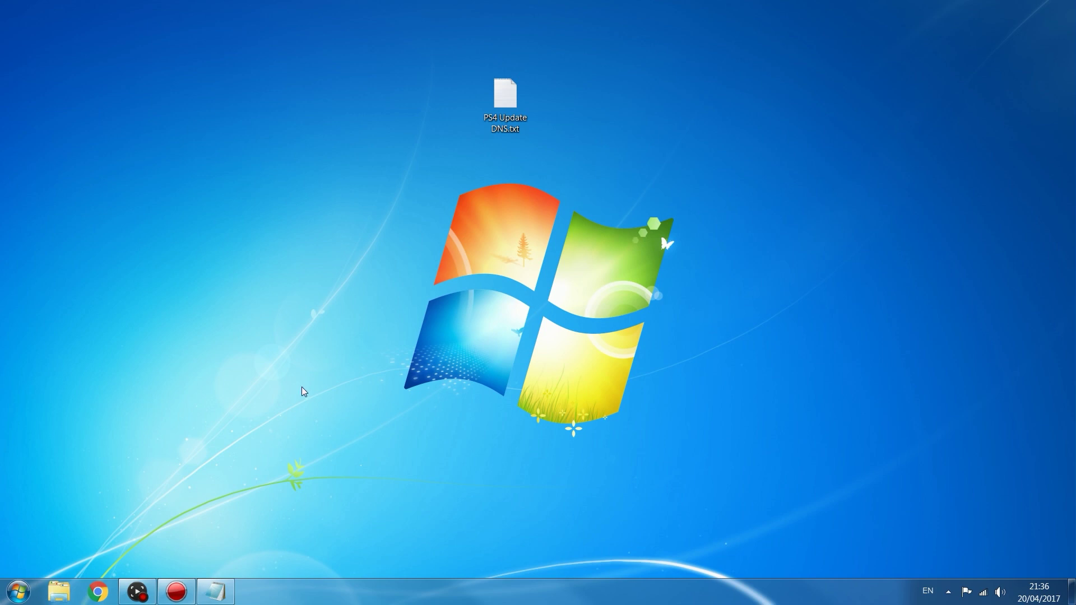
# - Open PS4 Update DNS.txt from the desktop, highlight its listed server addresses and move the window aside
pyautogui.doubleClick(506, 106)
pyautogui.moveTo(456, 312); pyautogui.dragTo(290, 300)
pyautogui.moveTo(557, 273); pyautogui.dragTo(338, 273)
pyautogui.moveTo(611, 259); pyautogui.dragTo(212, 262)
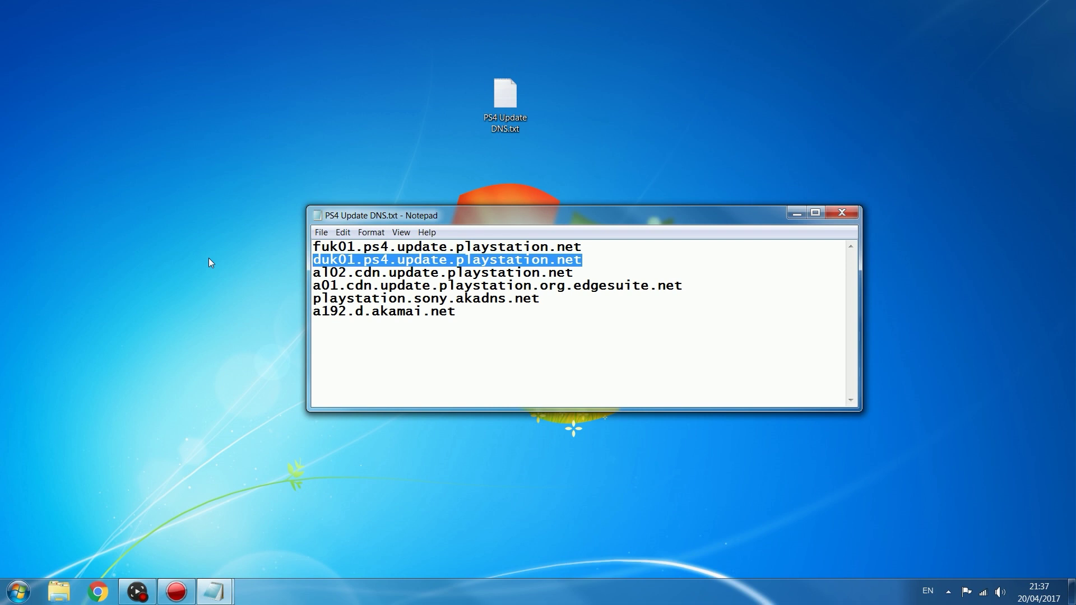
pyautogui.moveTo(492, 219); pyautogui.dragTo(514, 209)
pyautogui.moveTo(612, 202); pyautogui.dragTo(699, 199)
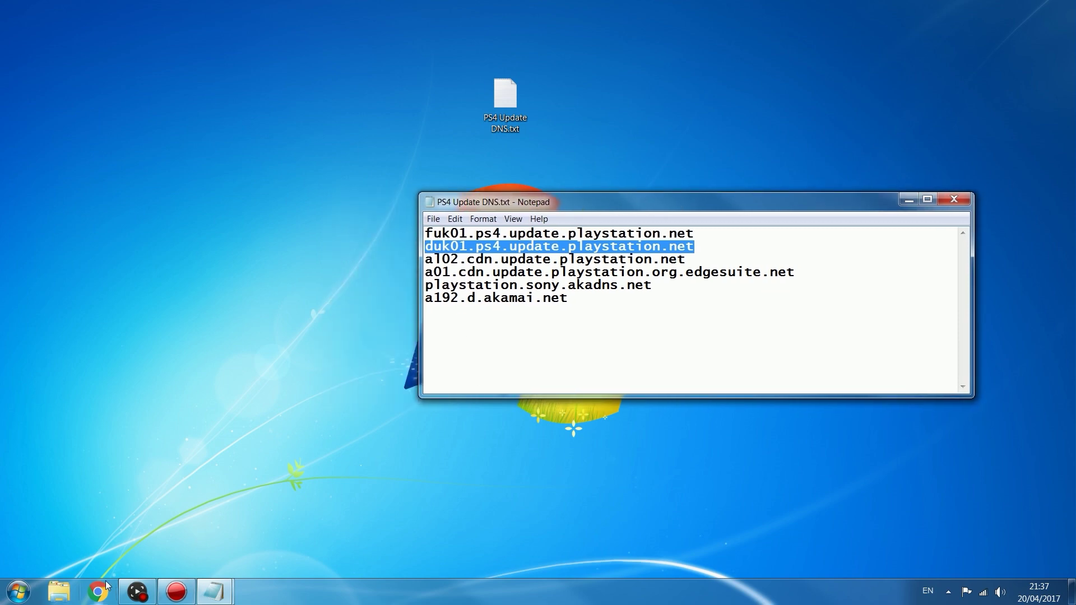
# - Browse the computer's local disk to the folder C:\Windows\System32\drivers\etc
pyautogui.click(19, 592)
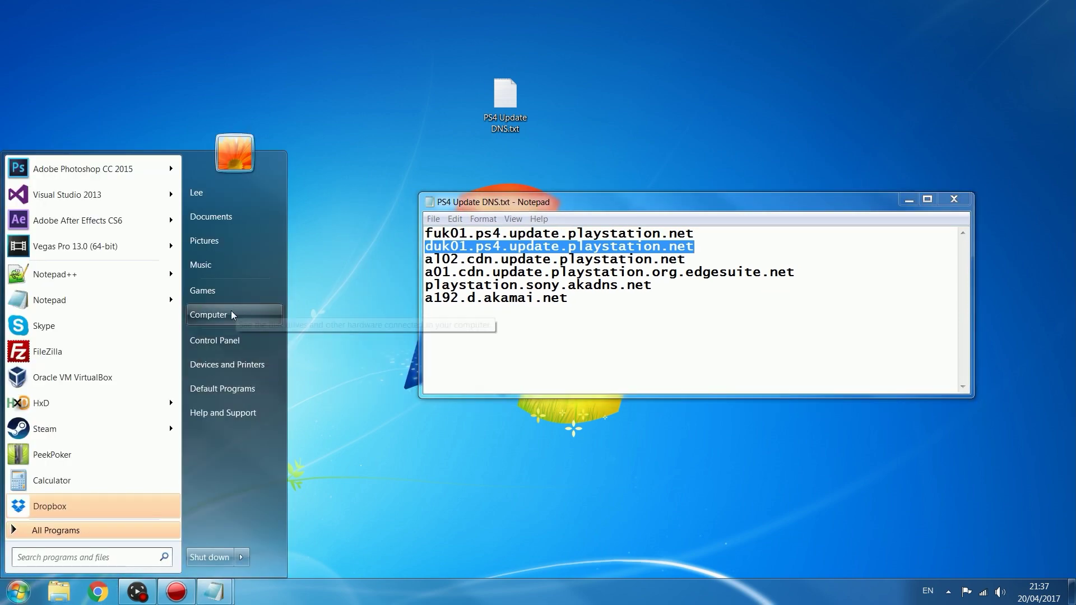
pyautogui.press('Escape')
pyautogui.doubleClick(327, 105)
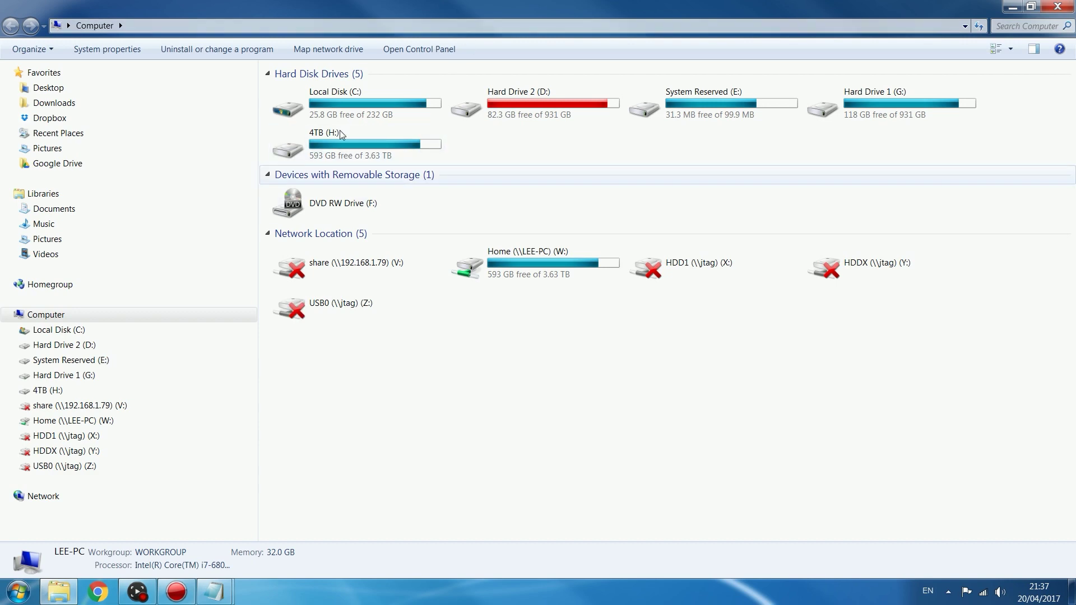
pyautogui.doubleClick(327, 106)
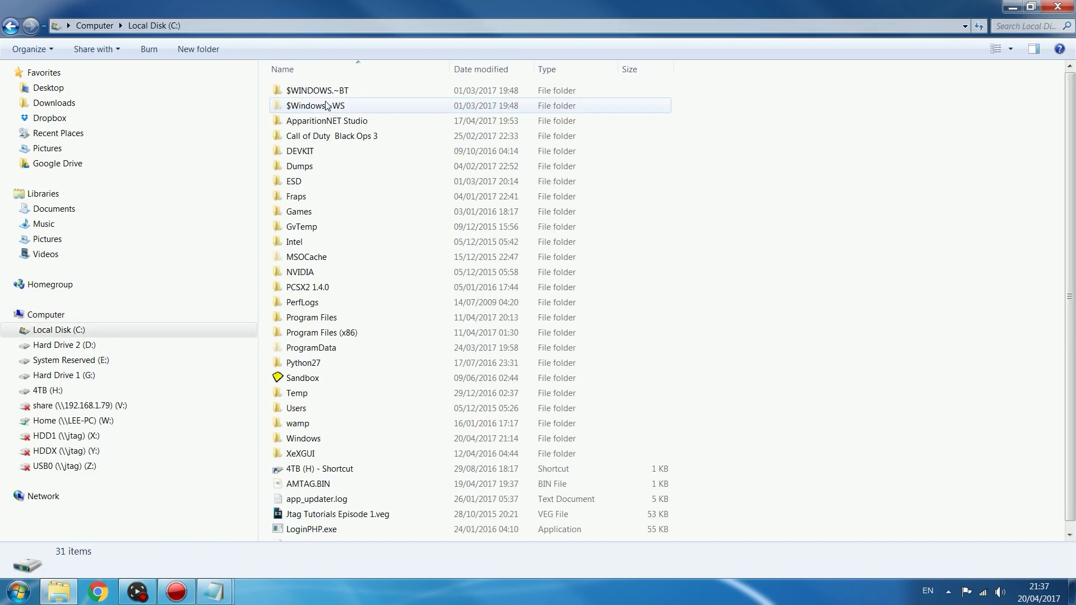
pyautogui.doubleClick(303, 439)
pyautogui.scroll(-12, 319, 426)
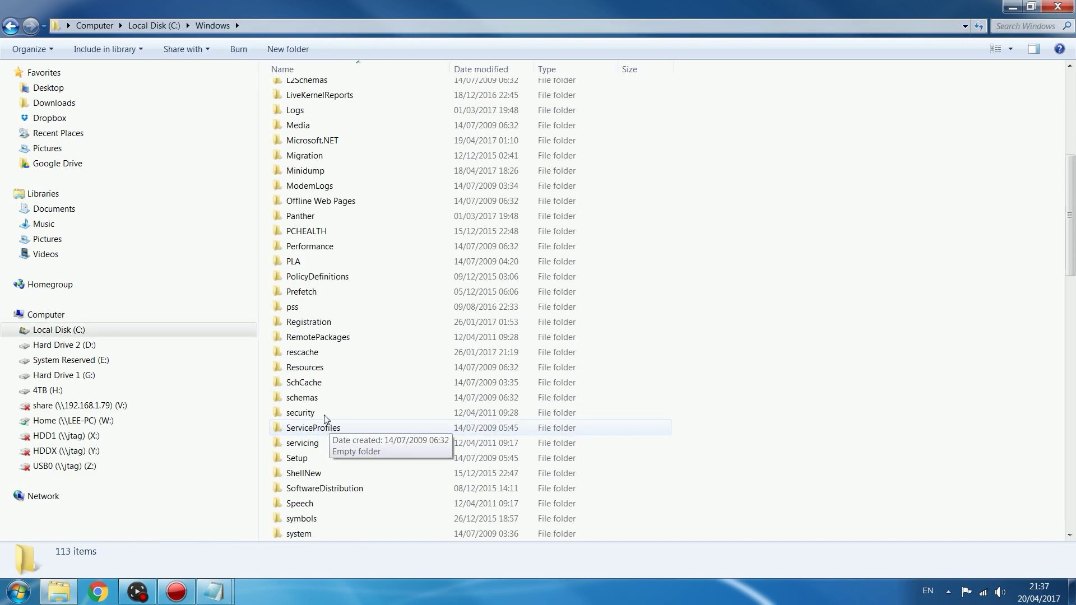
pyautogui.doubleClick(313, 323)
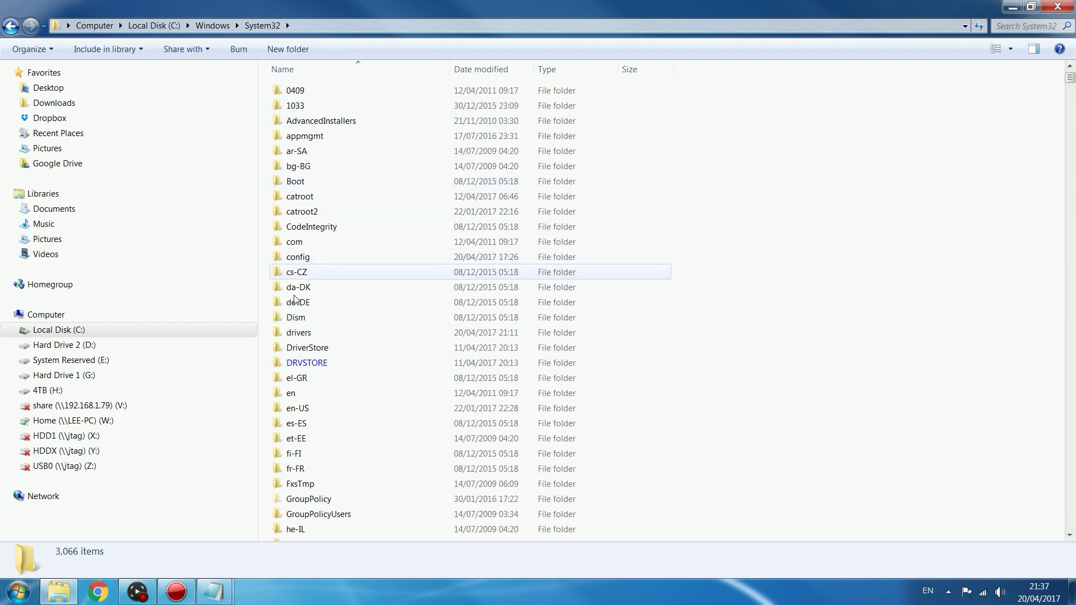
pyautogui.doubleClick(315, 334)
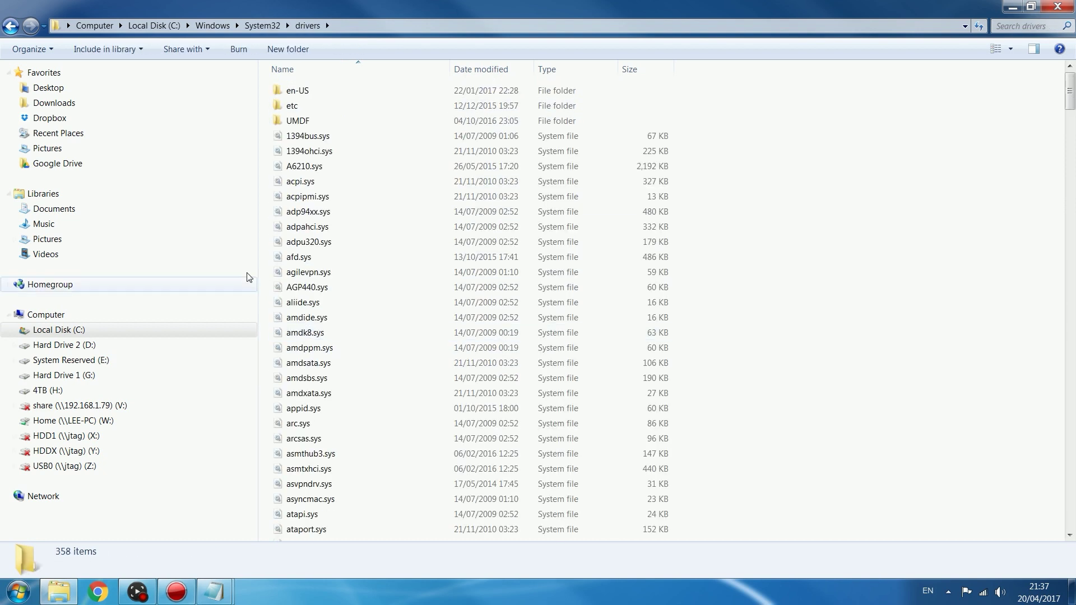
pyautogui.doubleClick(298, 109)
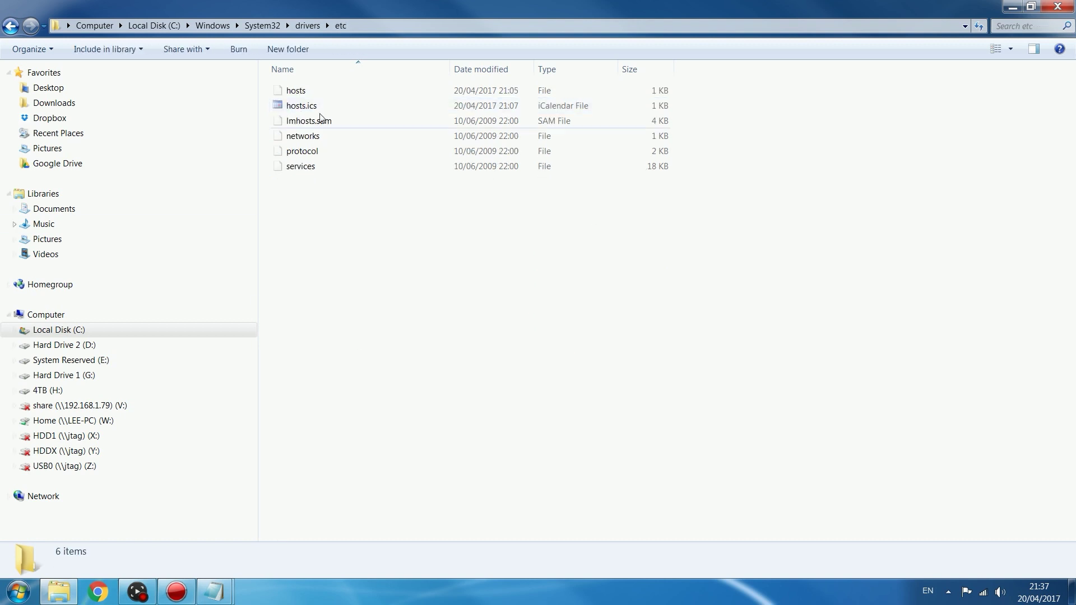
# - Open the hosts file in a maximized Notepad window and highlight the 127.0.0.1 address of its last localhost entry
pyautogui.click(313, 97)
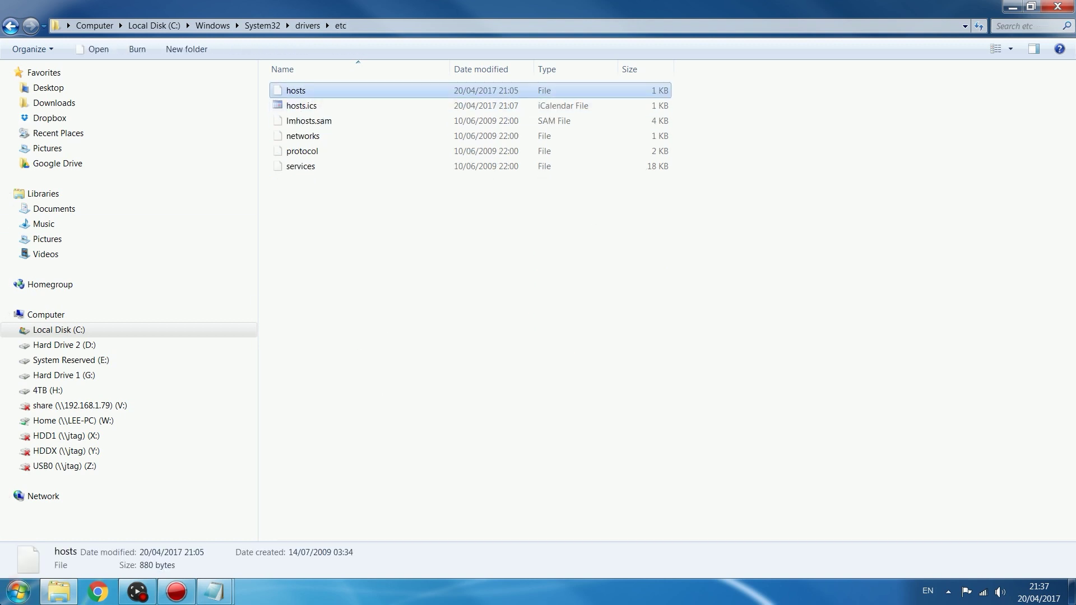
pyautogui.click(20, 593)
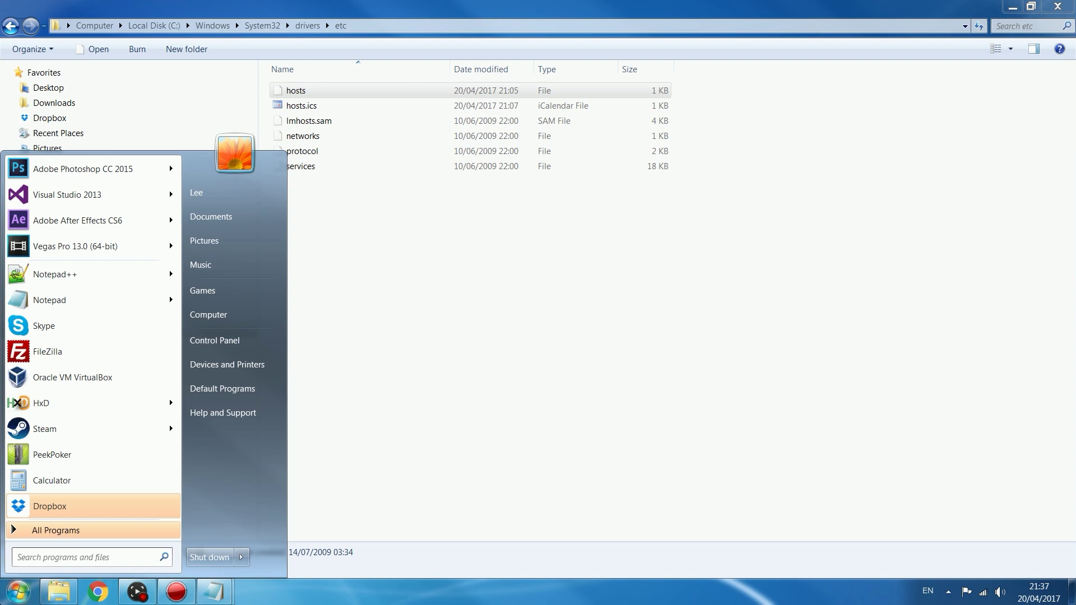
pyautogui.click(49, 299)
pyautogui.moveTo(429, 219); pyautogui.dragTo(318, 235)
pyautogui.moveTo(308, 90); pyautogui.dragTo(331, 354)
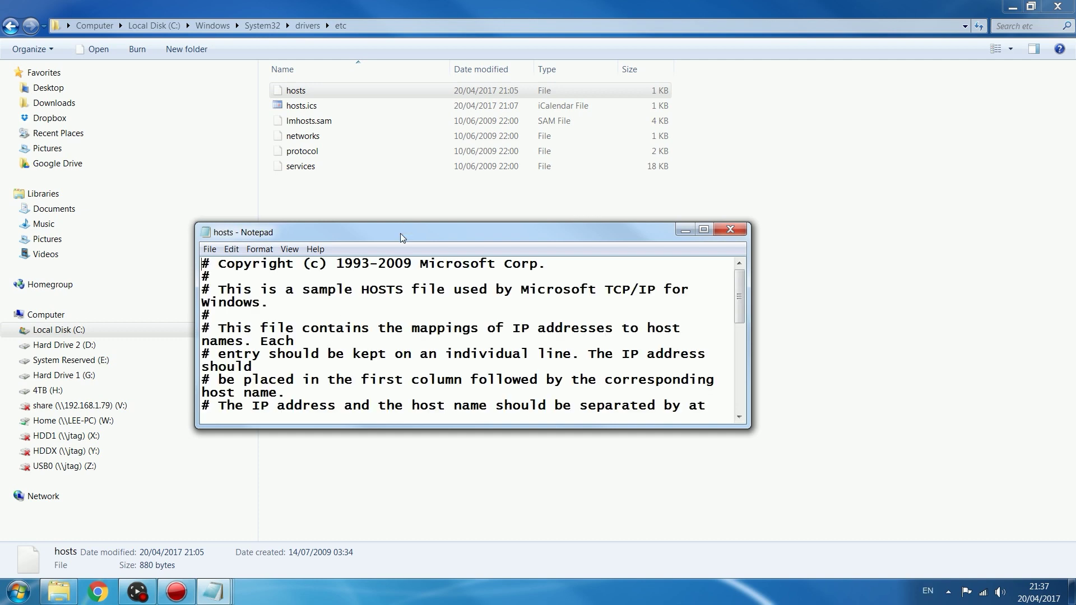
pyautogui.moveTo(401, 233); pyautogui.dragTo(464, 5)
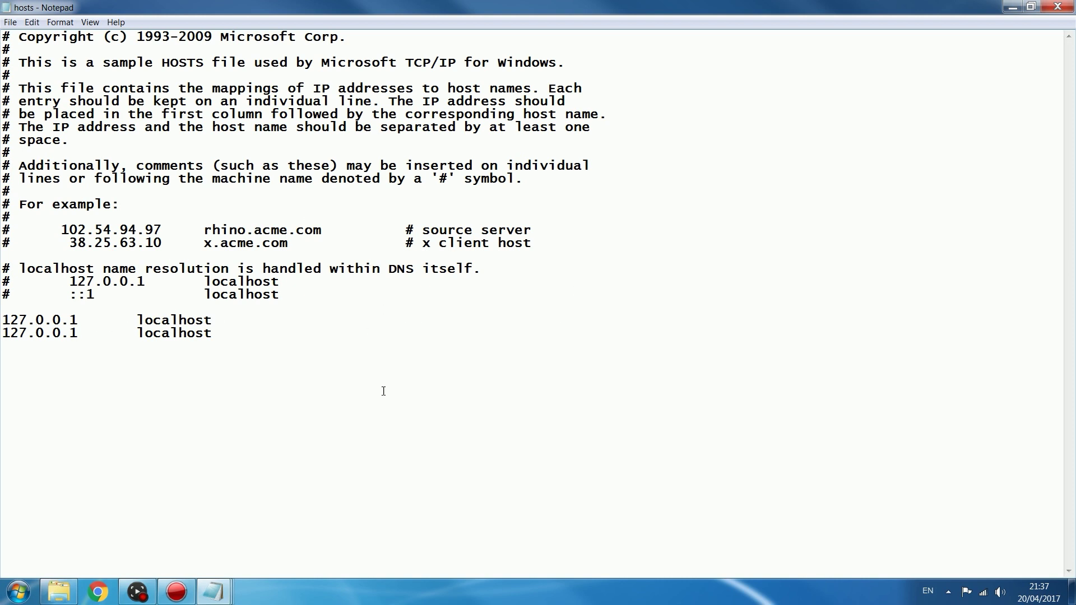
pyautogui.doubleClick(220, 336)
pyautogui.moveTo(213, 335); pyautogui.dragTo(1, 335)
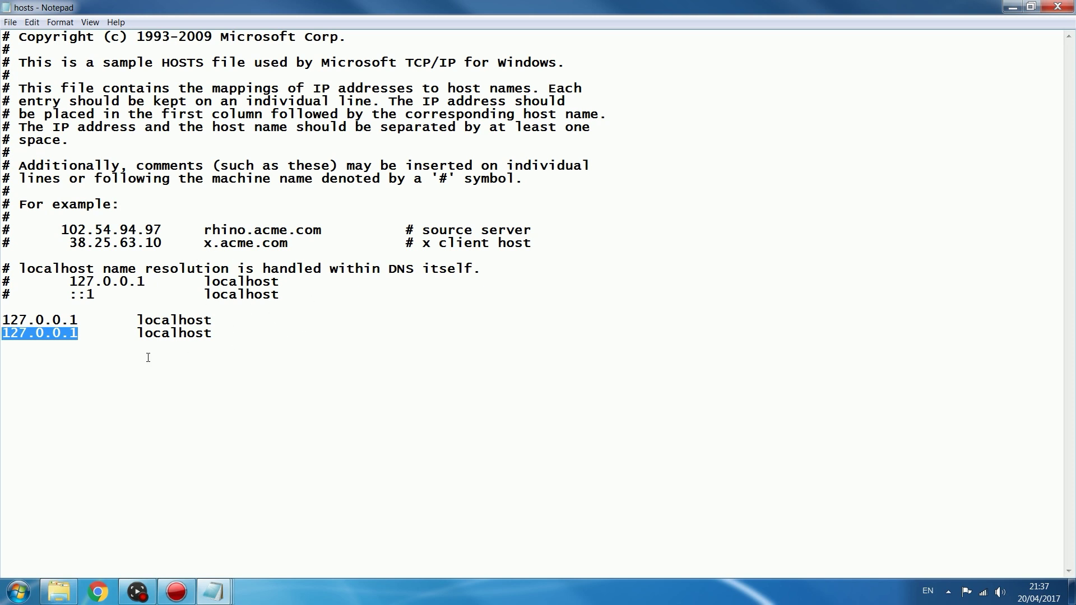
pyautogui.moveTo(79, 334); pyautogui.dragTo(15, 333)
pyautogui.moveTo(422, 5); pyautogui.dragTo(437, 271)
pyautogui.doubleClick(439, 271)
# - Copy all six server addresses from PS4 Update DNS.txt and paste them below the last localhost line in the hosts file
pyautogui.moveTo(213, 592)
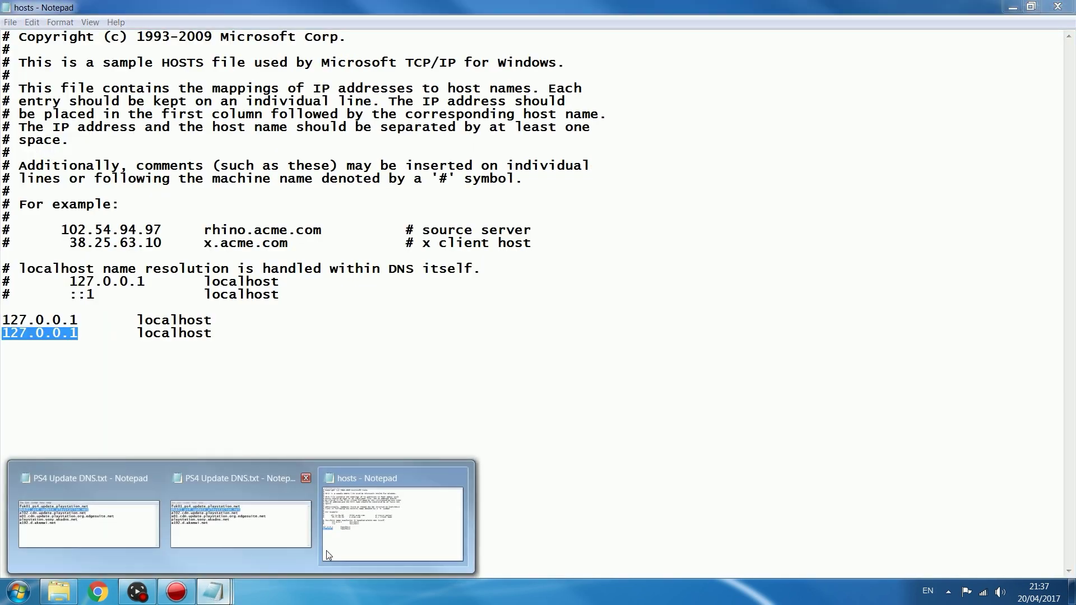
pyautogui.click(248, 539)
pyautogui.moveTo(573, 301); pyautogui.dragTo(425, 233)
pyautogui.rightClick(474, 252)
pyautogui.click(504, 291)
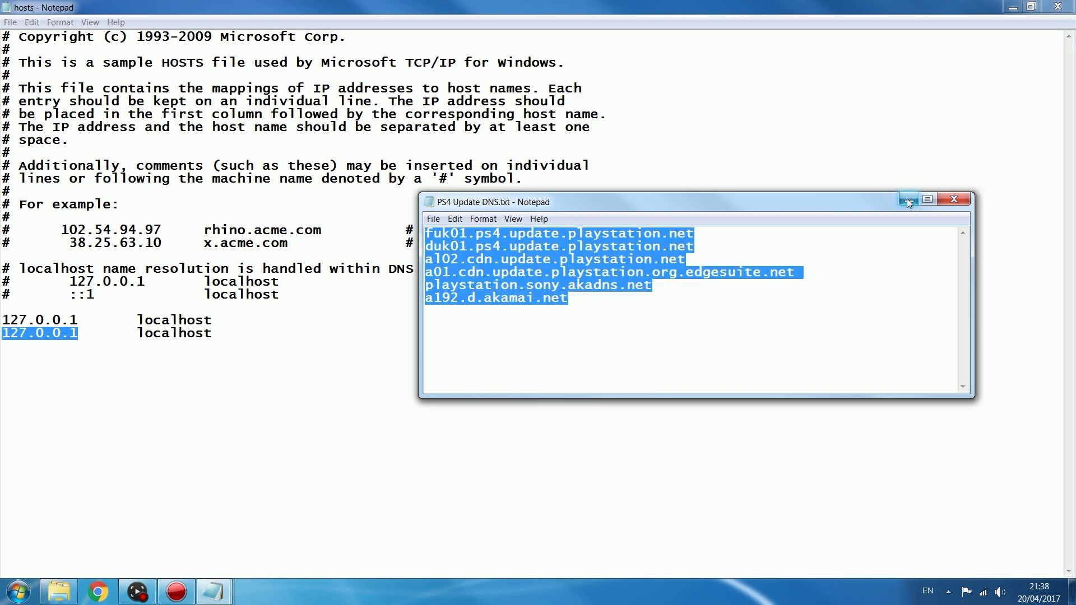
pyautogui.click(909, 201)
pyautogui.click(230, 336)
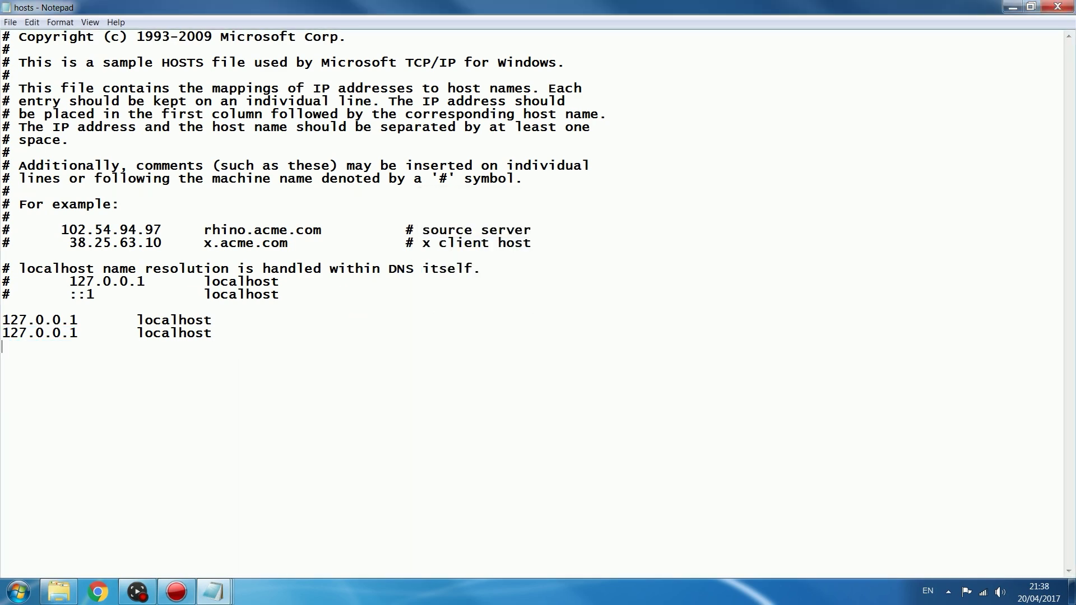
pyautogui.hotkey('ctrl', 'v')
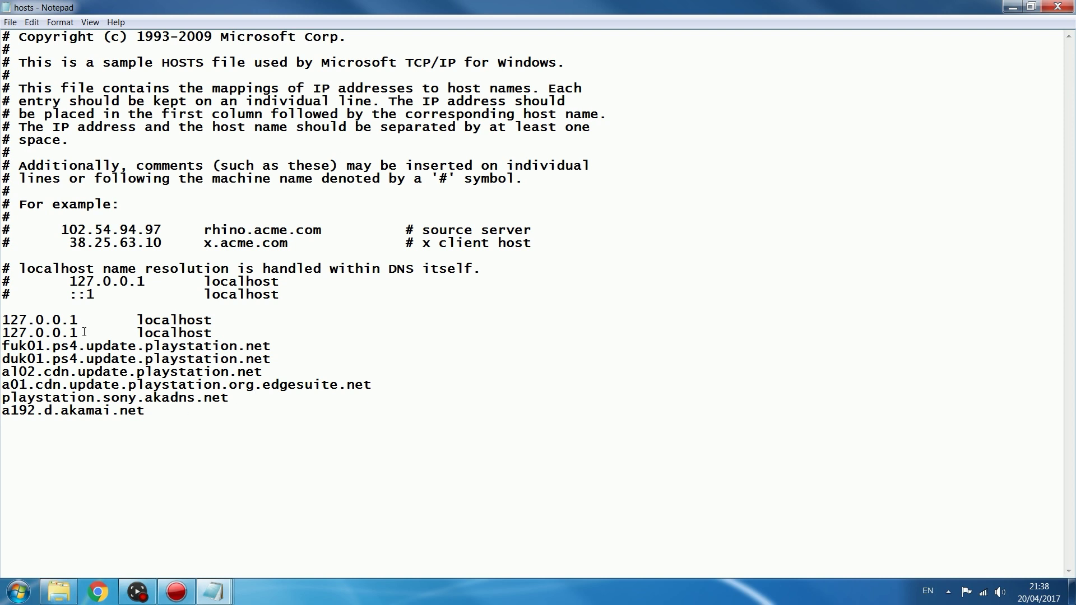
# - Copy 127.0.0.1 together with its trailing spacing from the last localhost entry in the hosts file
pyautogui.moveTo(137, 333); pyautogui.dragTo(1, 333)
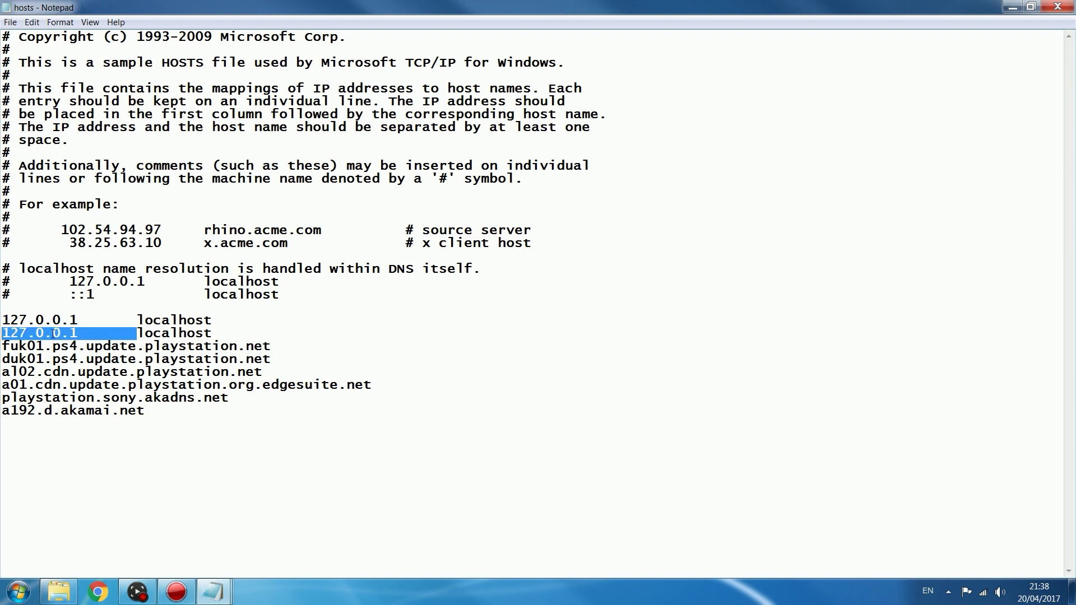
pyautogui.moveTo(77, 333); pyautogui.dragTo(3, 346)
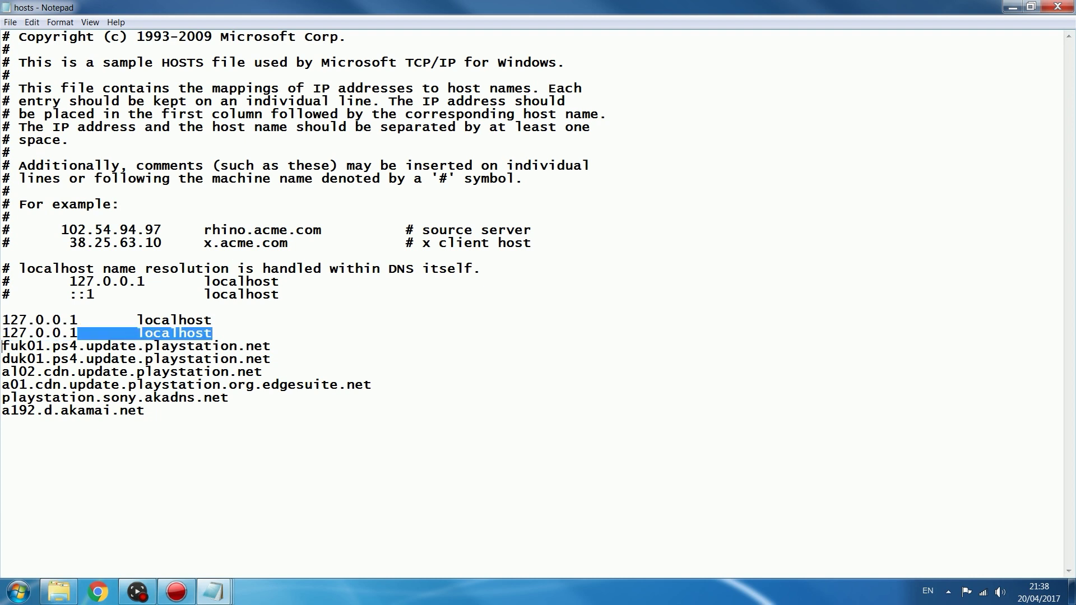
pyautogui.moveTo(86, 333); pyautogui.dragTo(2, 335)
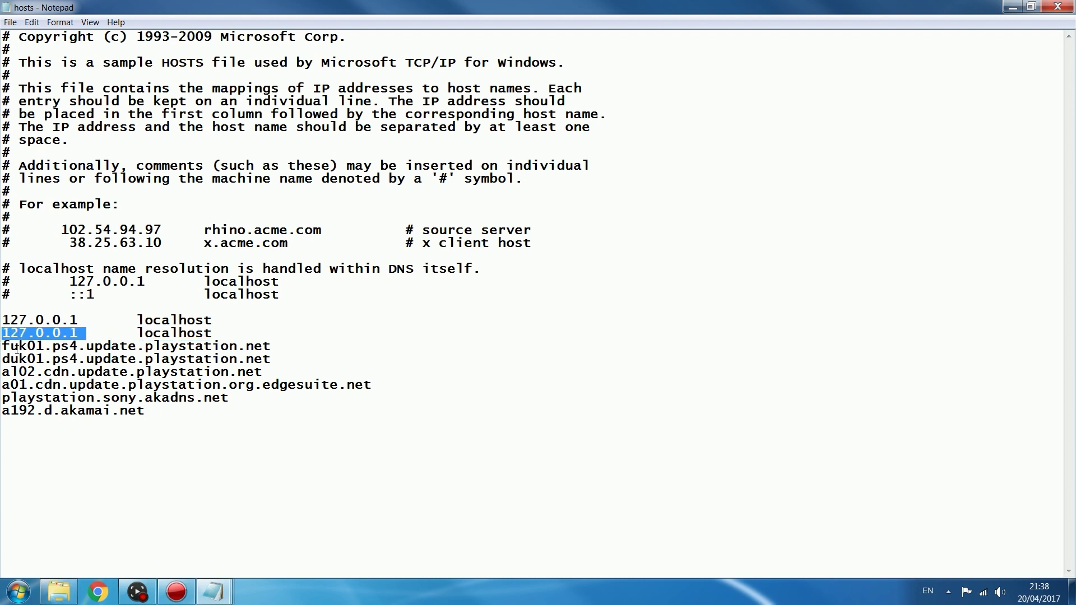
pyautogui.click(120, 333)
pyautogui.moveTo(137, 333); pyautogui.dragTo(2, 333)
pyautogui.hotkey('ctrl', 'c')
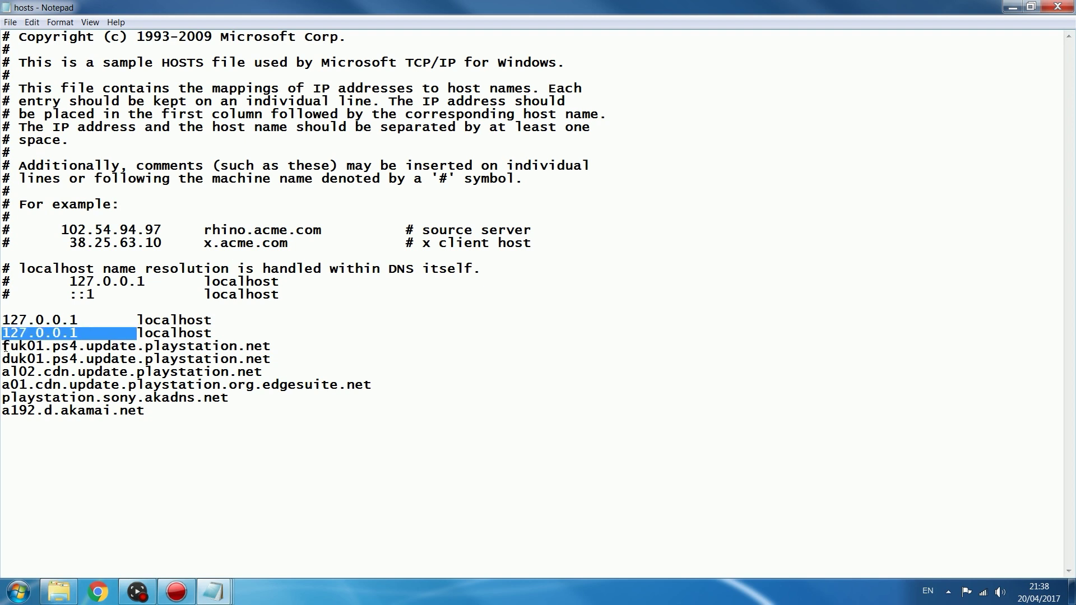
# - Paste the 127.0.0.1 prefix in front of each of the six update server addresses, from fuk01.ps4.update.playstation.net to a192.d.akamai.net
pyautogui.click(2, 346)
pyautogui.hotkey('ctrl', 'v')
pyautogui.click(2, 359)
pyautogui.hotkey('ctrl', 'v')
pyautogui.click(2, 372)
pyautogui.hotkey('ctrl', 'v')
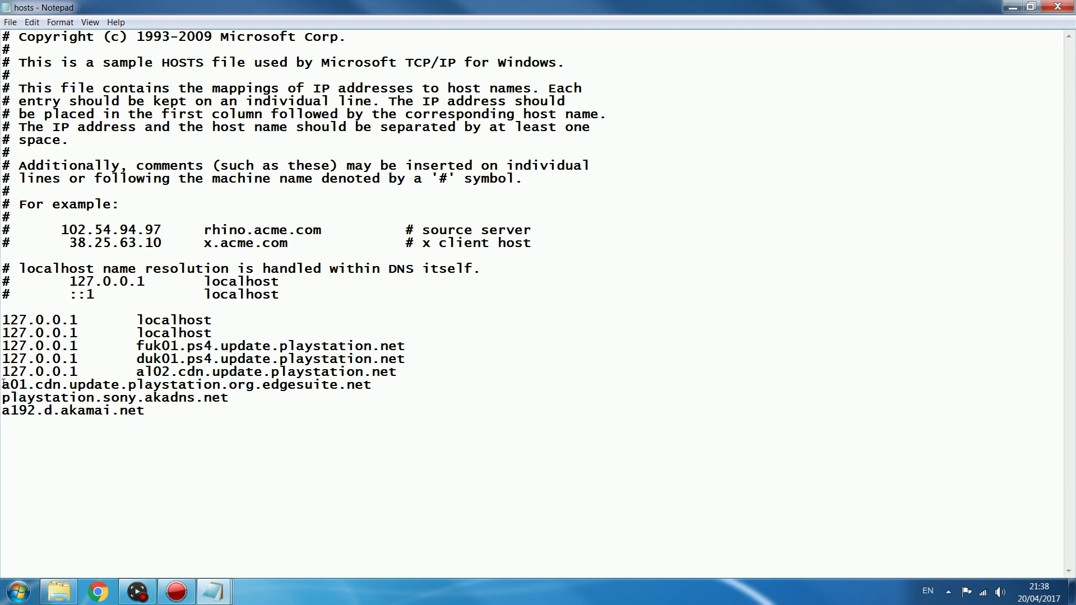
pyautogui.hotkey('ctrl', 'v')
pyautogui.click(3, 397)
pyautogui.hotkey('ctrl', 'v')
pyautogui.click(12, 411)
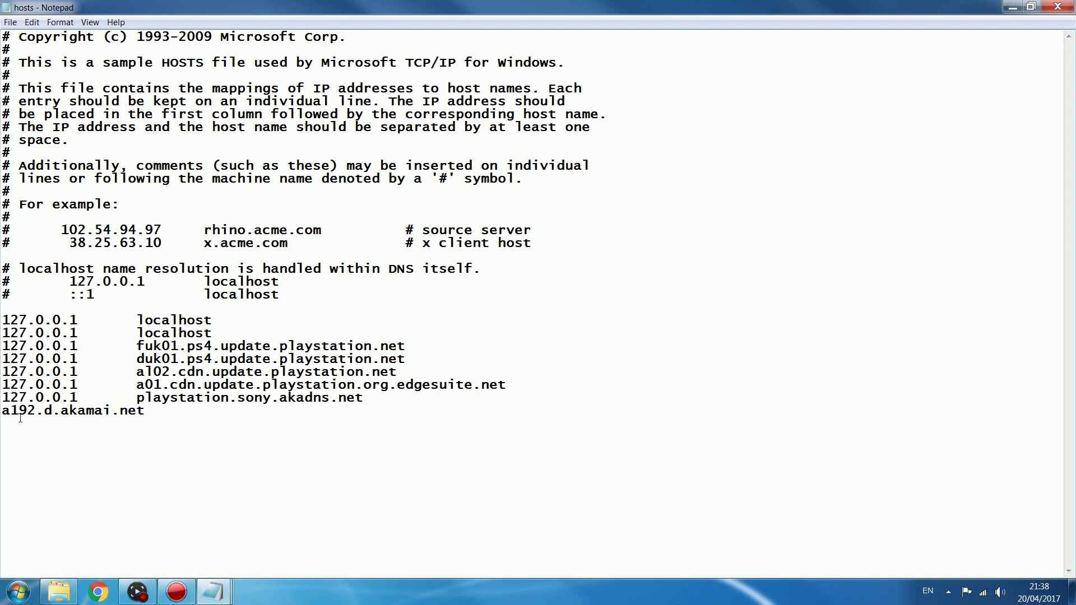
pyautogui.press('Home')
pyautogui.hotkey('ctrl', 'v')
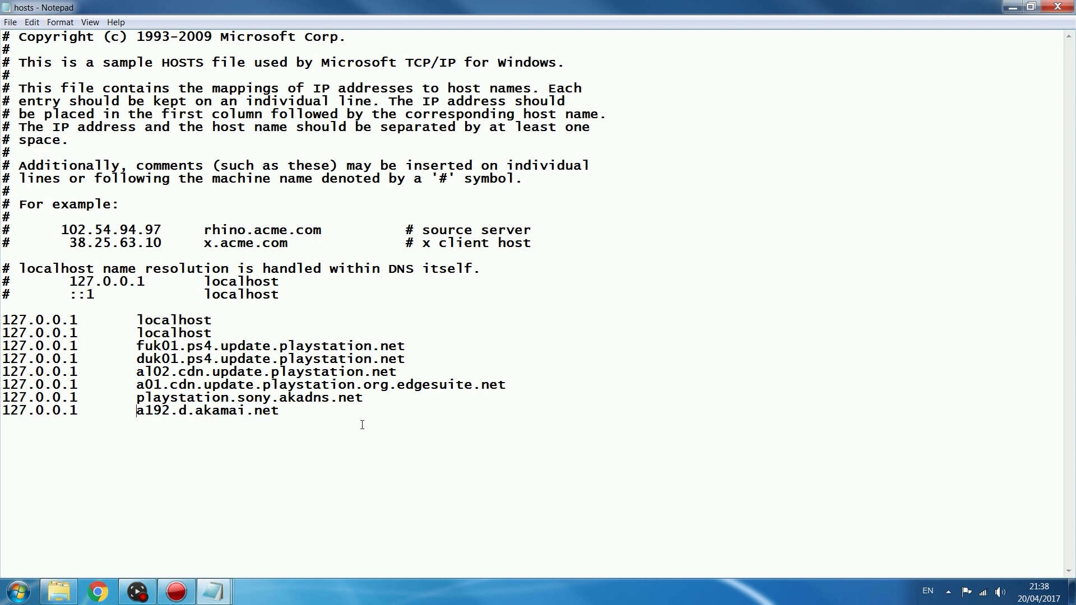
# - Save the edited hosts file, then close it and the etc folder window
pyautogui.moveTo(409, 346); pyautogui.dragTo(134, 348)
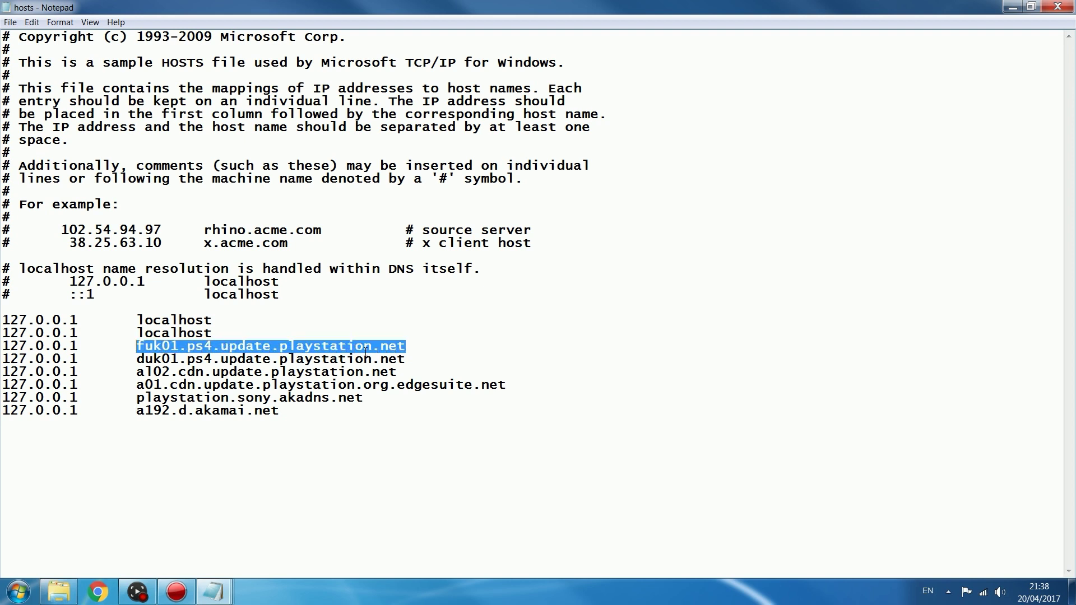
pyautogui.moveTo(76, 345); pyautogui.dragTo(3, 346)
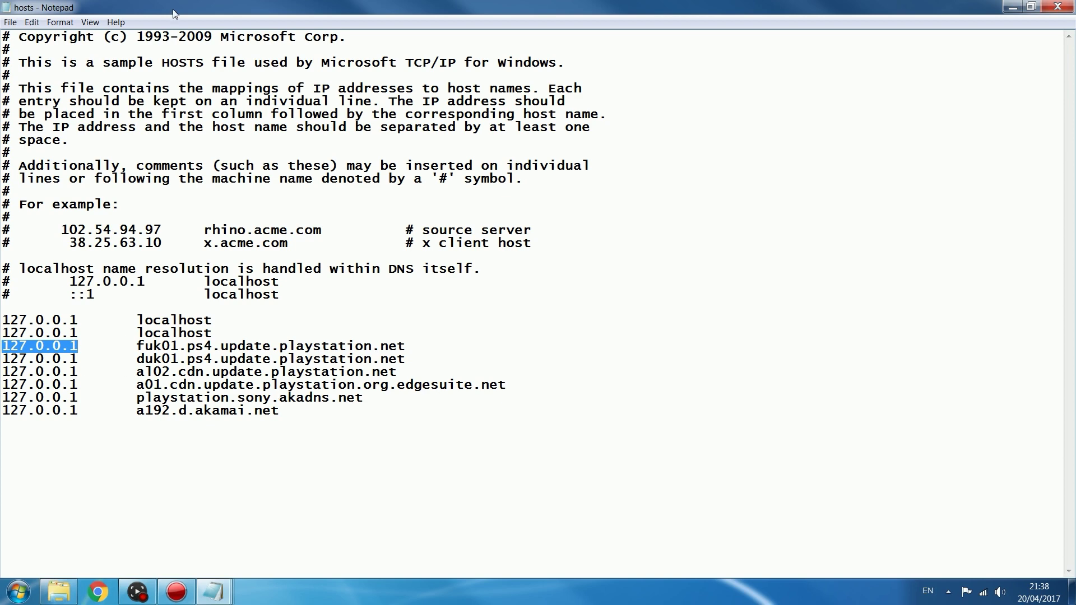
pyautogui.click(10, 22)
pyautogui.click(29, 64)
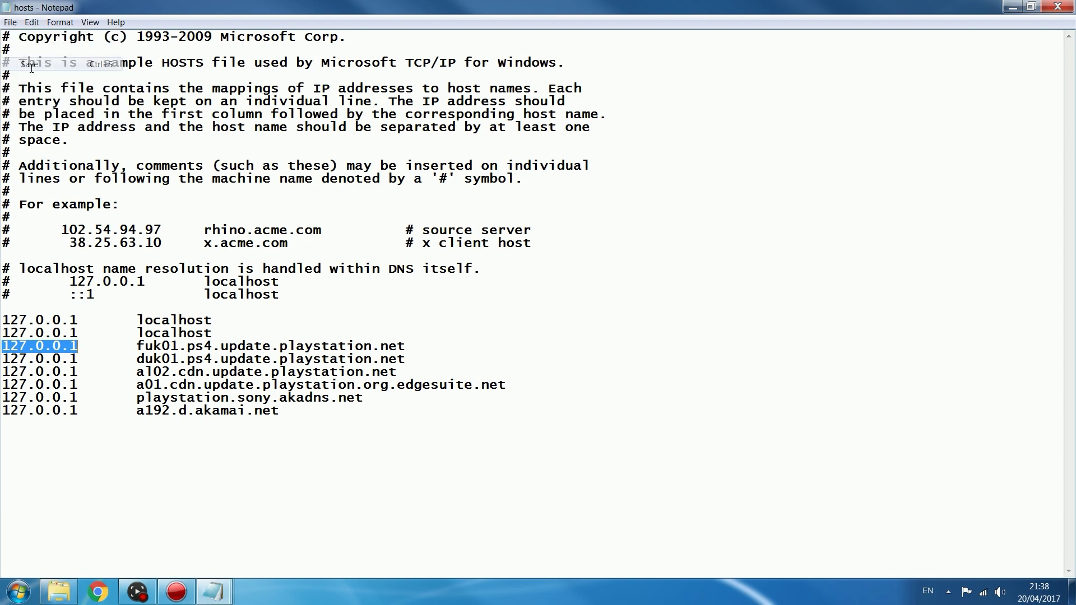
pyautogui.click(1058, 7)
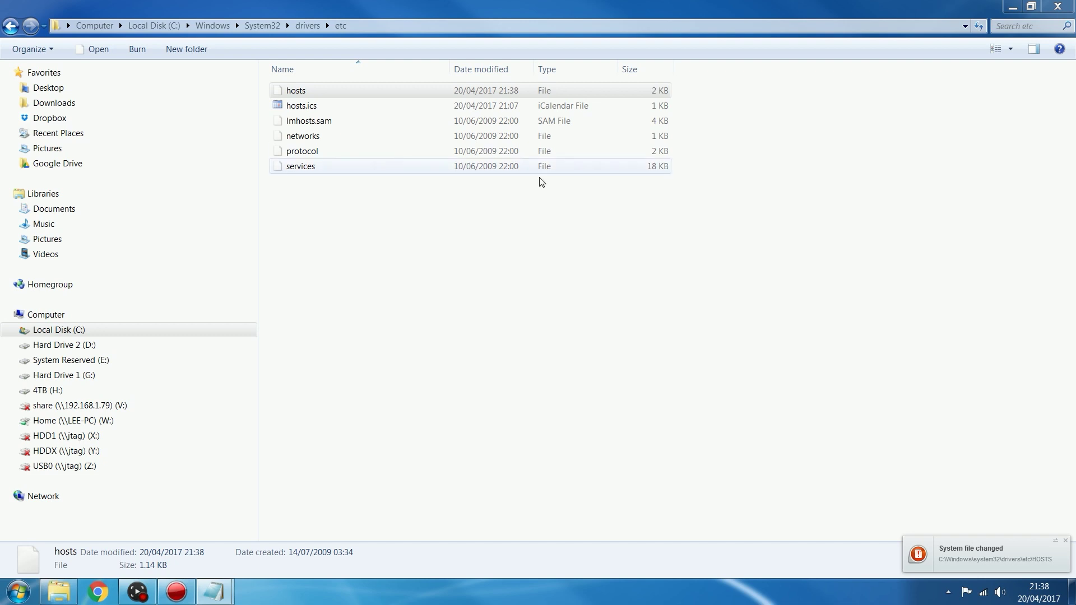
pyautogui.click(1058, 6)
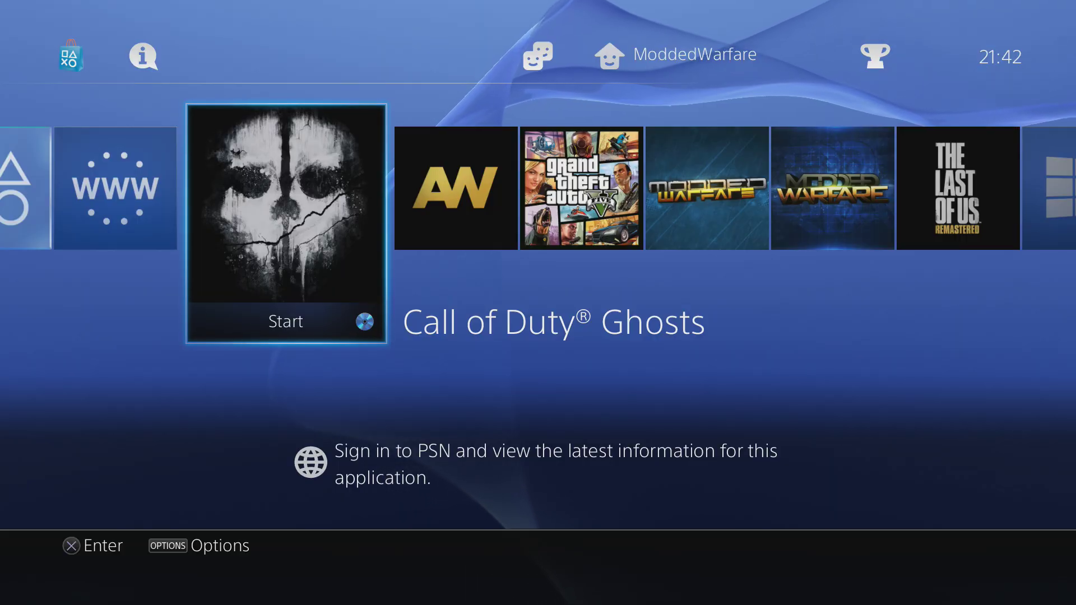
# - Switch to the PS4 home screen and open the console's Settings
pyautogui.press('Right')
pyautogui.press('Right')
pyautogui.press('Right')
pyautogui.press('Right')
pyautogui.press('Right')
pyautogui.press('Right')
pyautogui.press('Right')
pyautogui.press('Right')
pyautogui.press('Up')
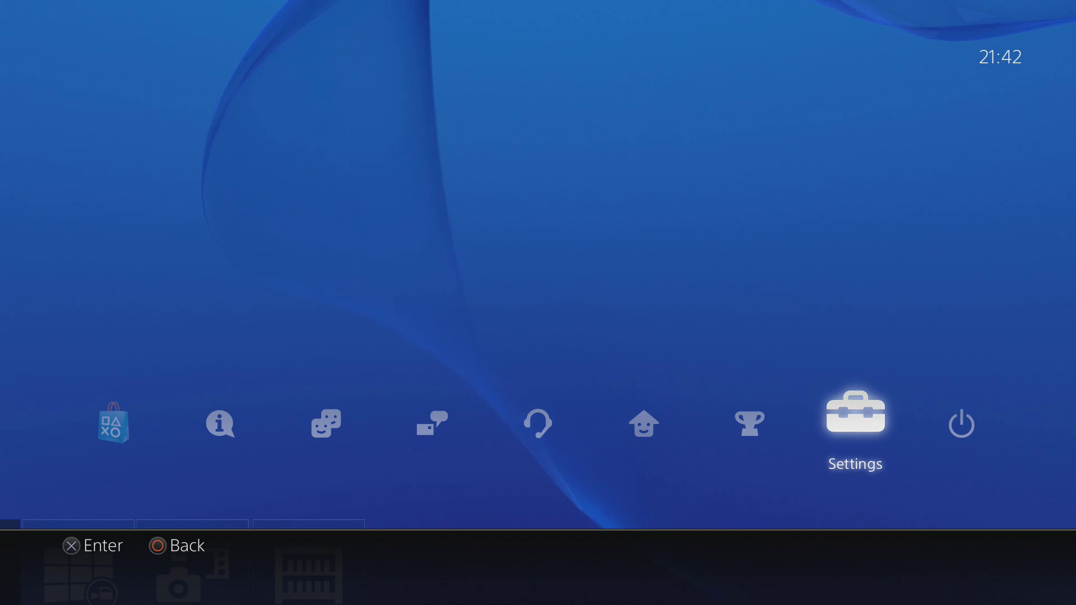
pyautogui.press('Return')
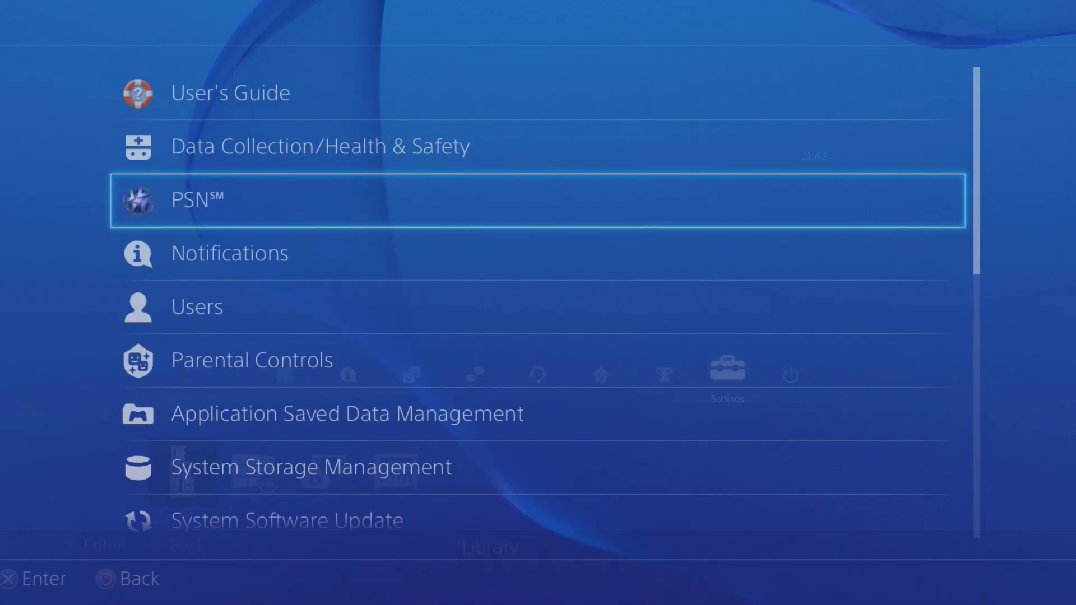
# - Open the Network page in the console's Settings
pyautogui.press('Down')
pyautogui.press('Down')
pyautogui.press('Down')
pyautogui.press('Down')
pyautogui.press('Down')
pyautogui.press('Down')
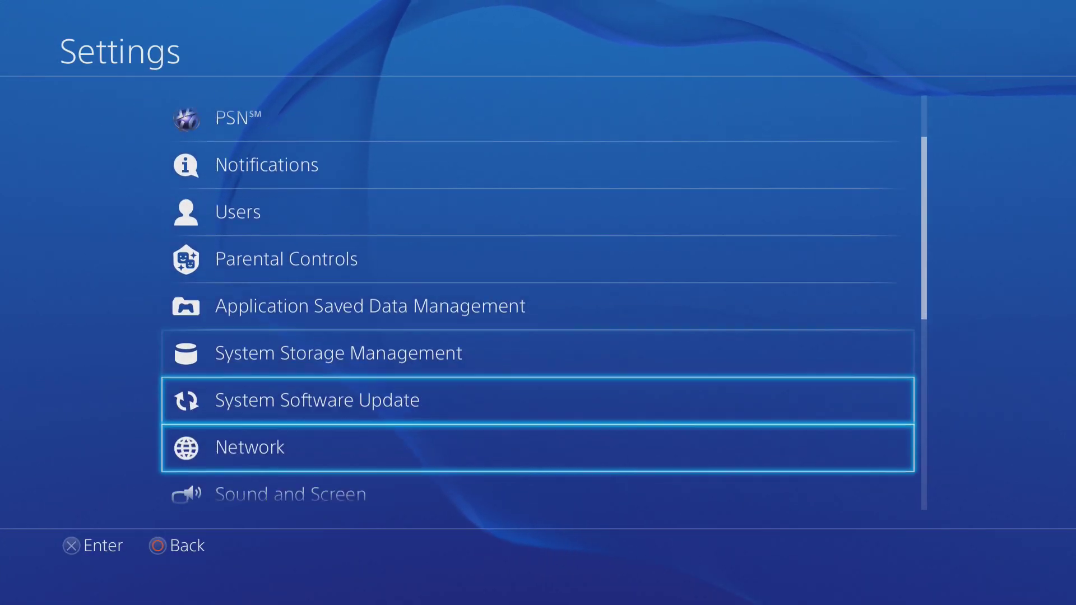
pyautogui.press('Down')
pyautogui.press('Return')
# - View the LAN cable options under Set Up Internet Connection, and back out to the main Settings list
pyautogui.press('Down')
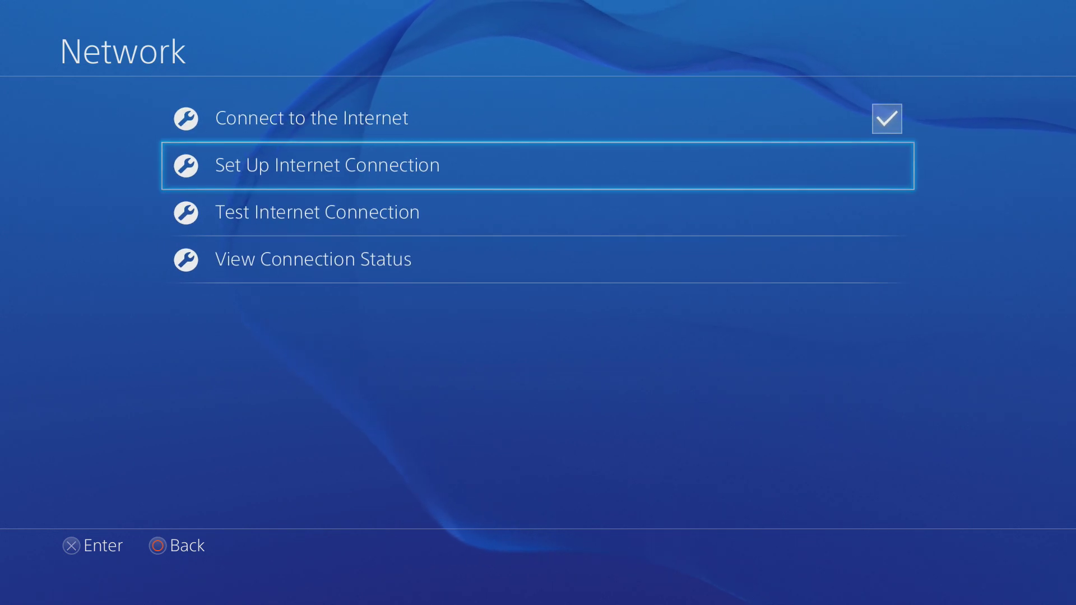
pyautogui.press('Return')
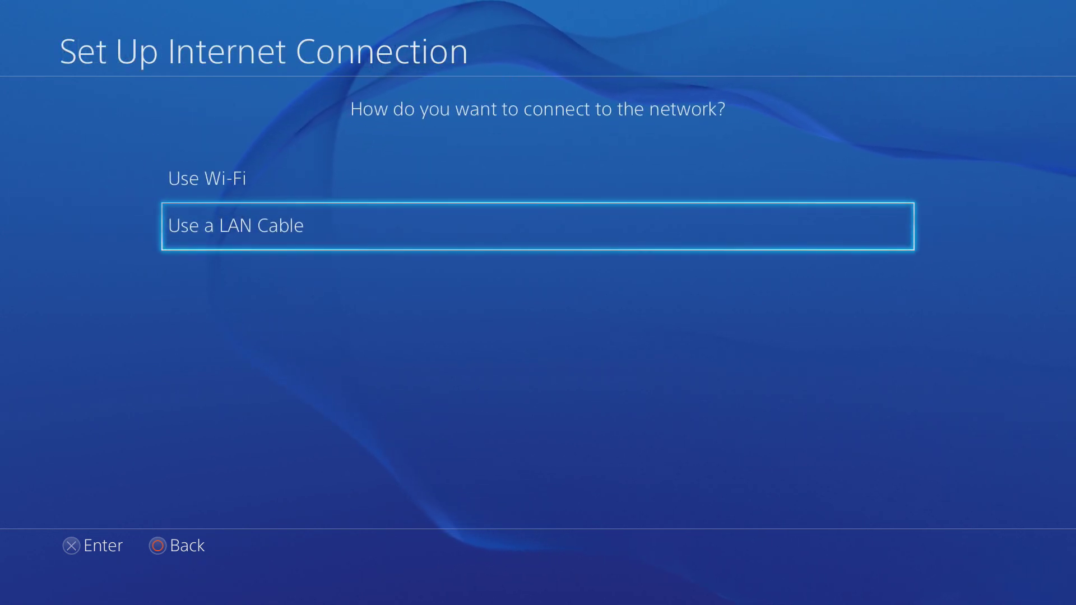
pyautogui.press('Return')
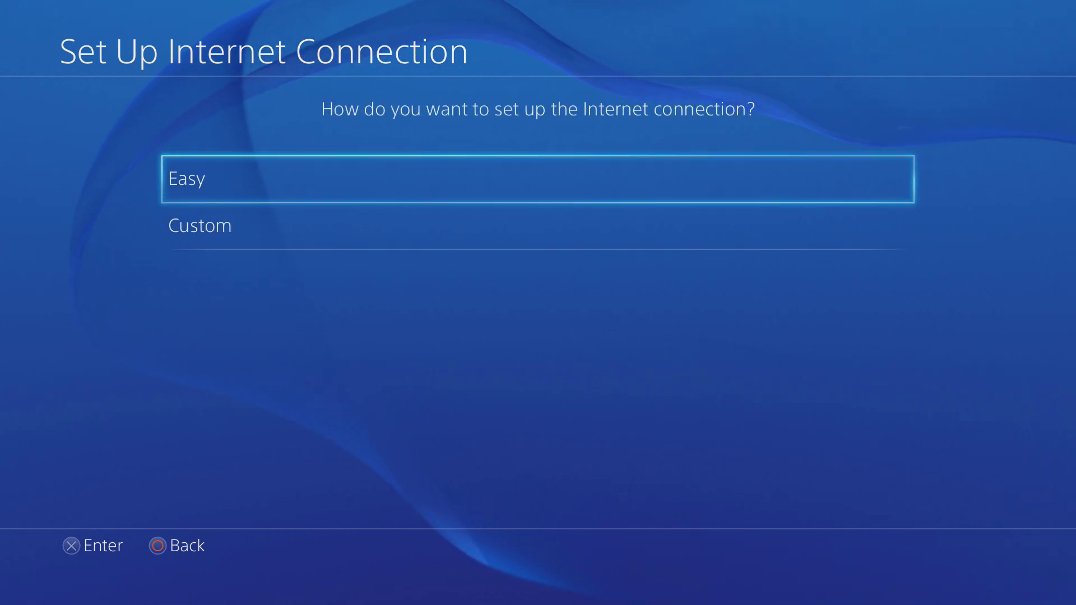
pyautogui.press('Escape')
pyautogui.press('Escape')
pyautogui.press('Escape')
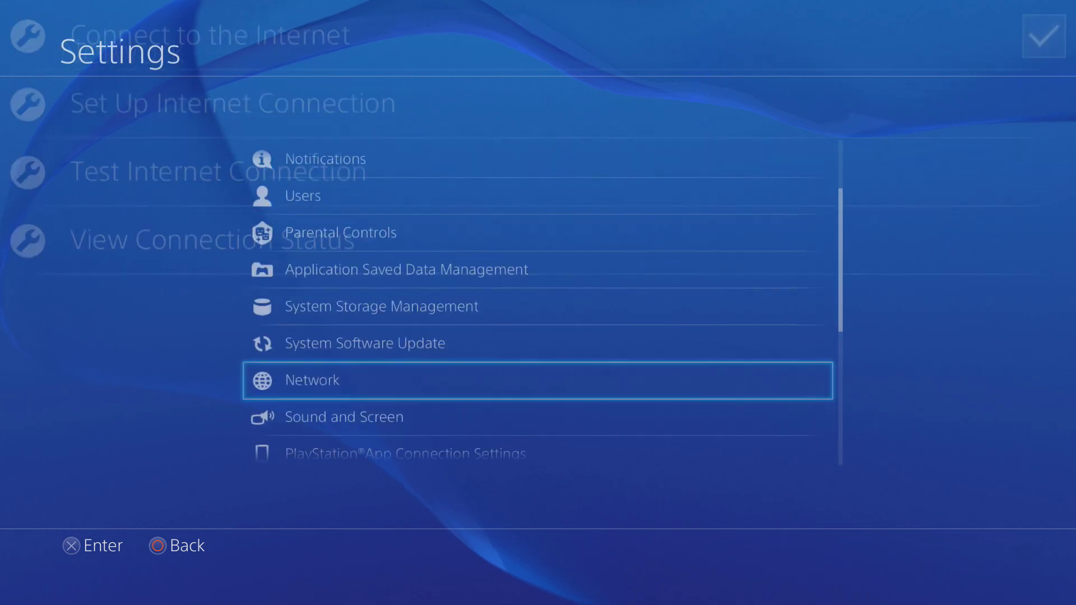
pyautogui.press('Down')
pyautogui.press('Down')
pyautogui.press('Down')
pyautogui.press('Down')
pyautogui.press('Down')
pyautogui.press('Down')
pyautogui.press('Down')
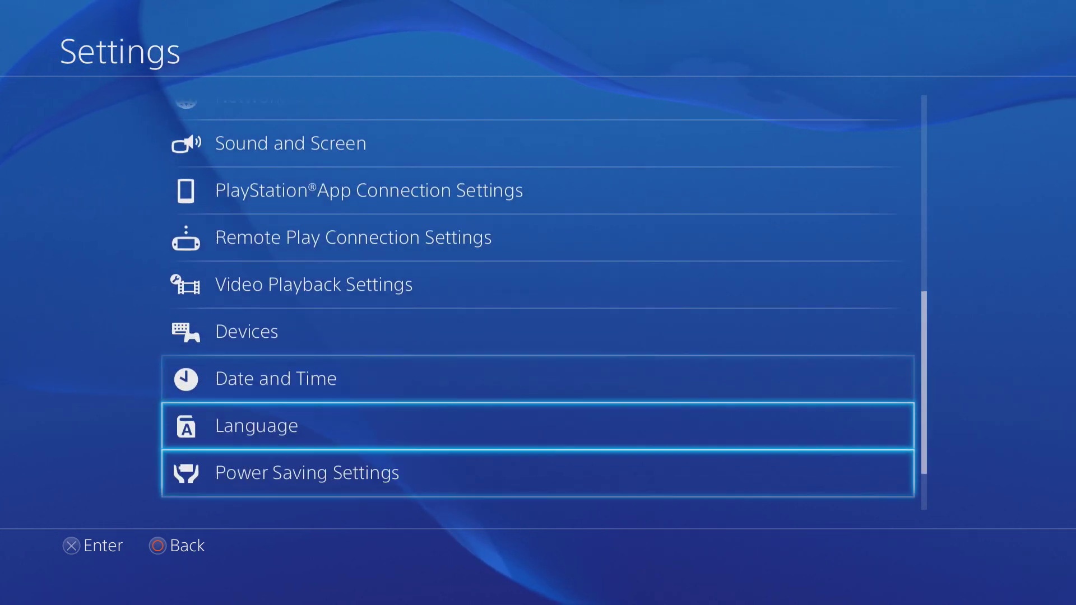
# - Leave Settings for the home screen and open the Call of Duty Ghosts entry
pyautogui.press('Escape')
pyautogui.press('Down')
pyautogui.press('Left')
pyautogui.press('Left')
pyautogui.press('Left')
pyautogui.press('Left')
pyautogui.press('Left')
pyautogui.press('Left')
pyautogui.press('Left')
pyautogui.press('Left')
pyautogui.press('Left')
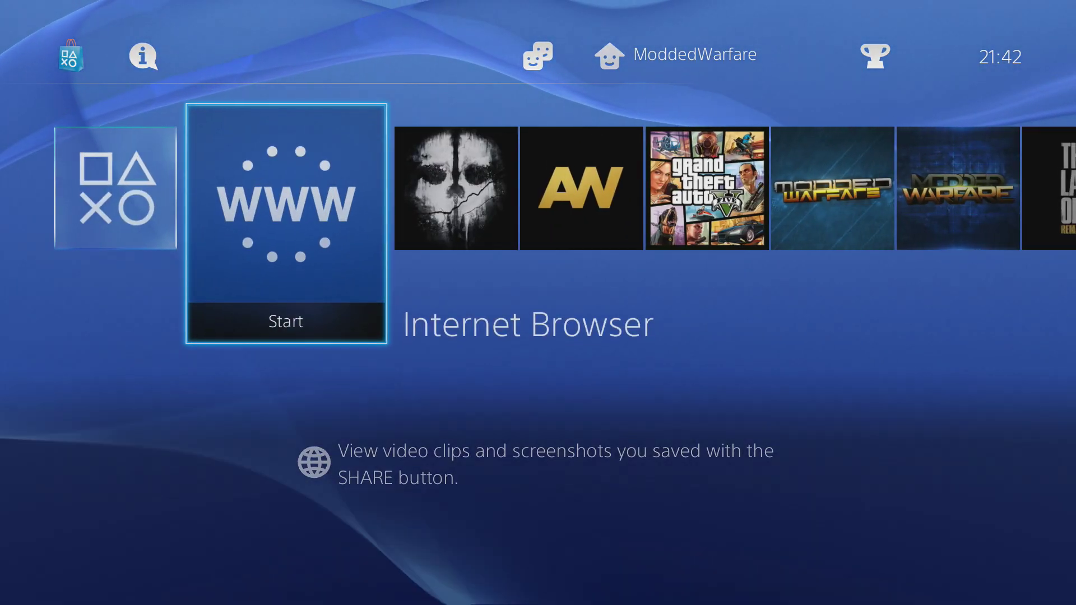
pyautogui.press('Right')
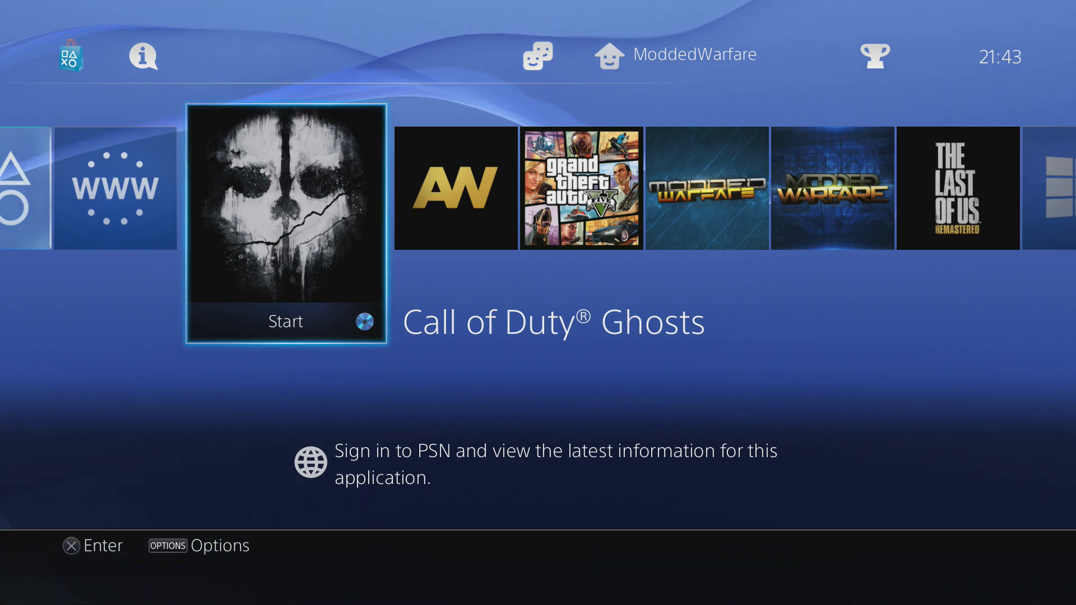
pyautogui.press('Left')
pyautogui.press('Right')
pyautogui.press('Left')
pyautogui.press('Right')
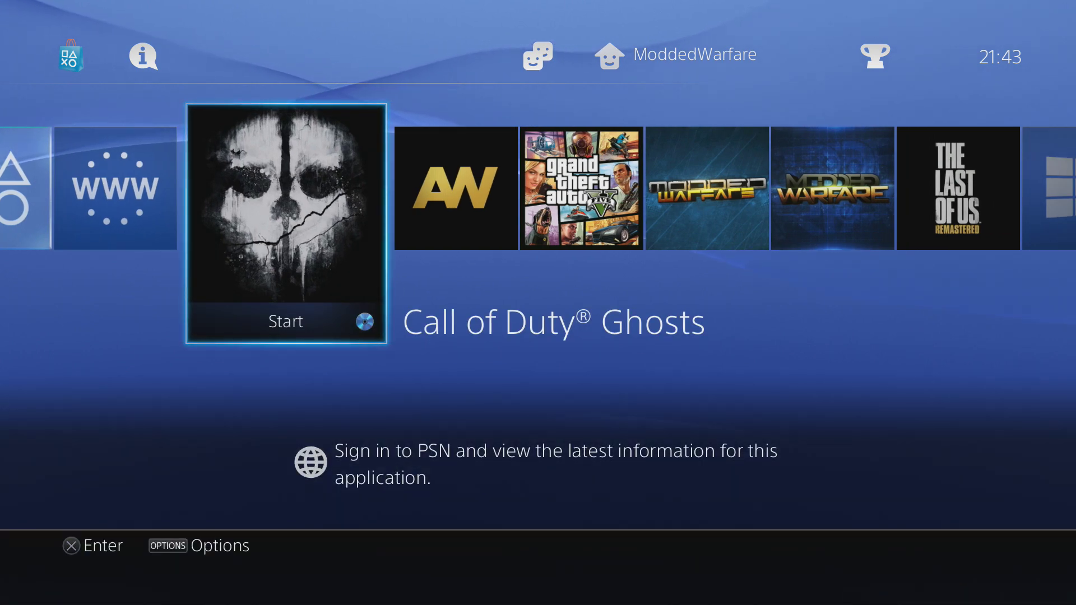
pyautogui.press('Return')
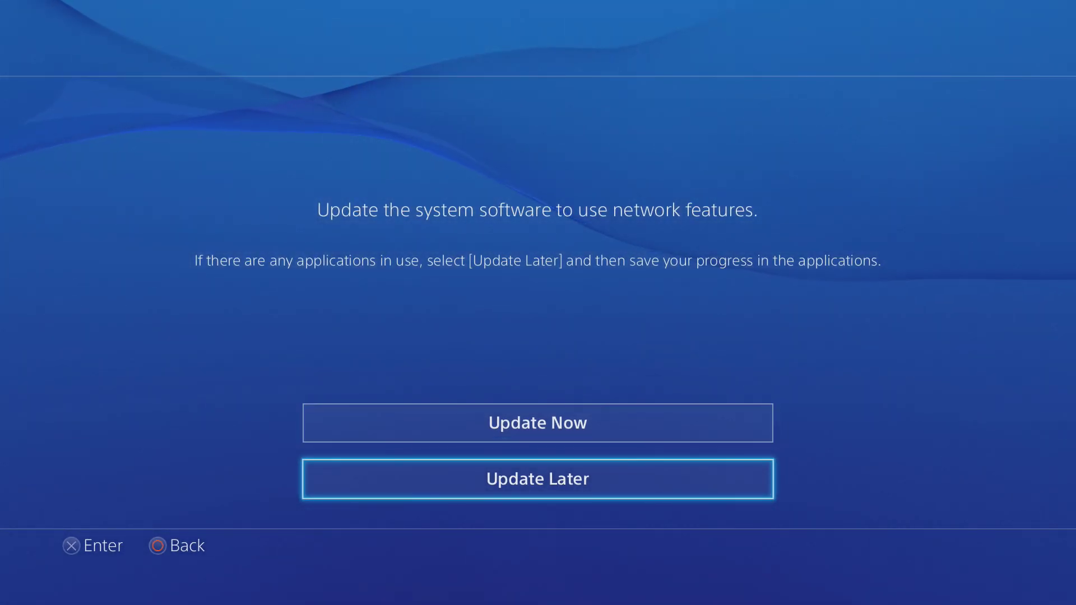
# - Try to update the system software by choosing Update Now, and dismiss the resulting message
pyautogui.press('Up')
pyautogui.press('Down')
pyautogui.press('Up')
pyautogui.press('Down')
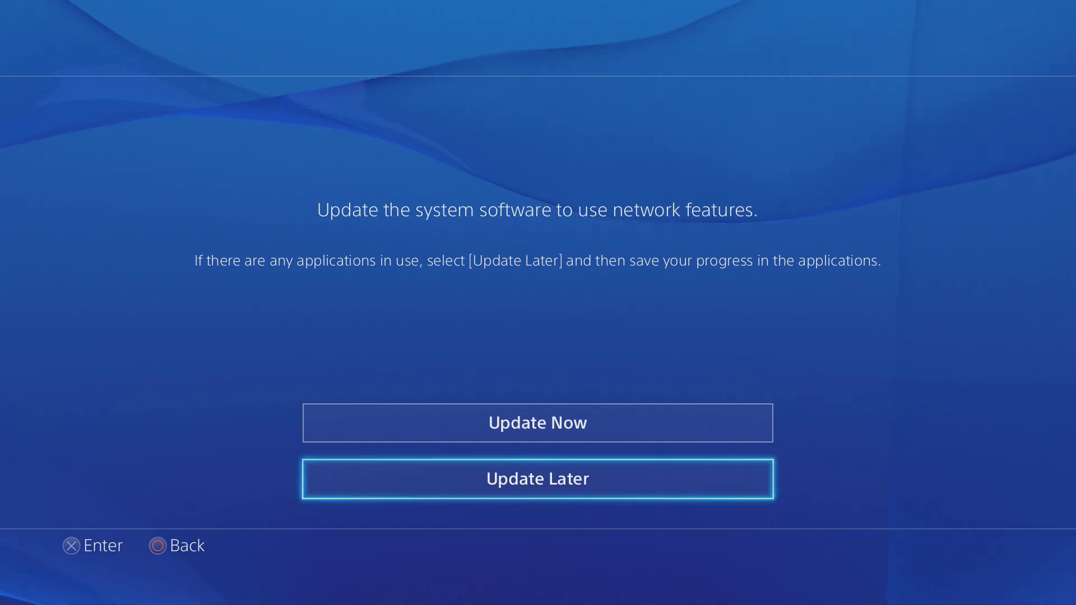
pyautogui.press('Up')
pyautogui.press('Down')
pyautogui.press('Up')
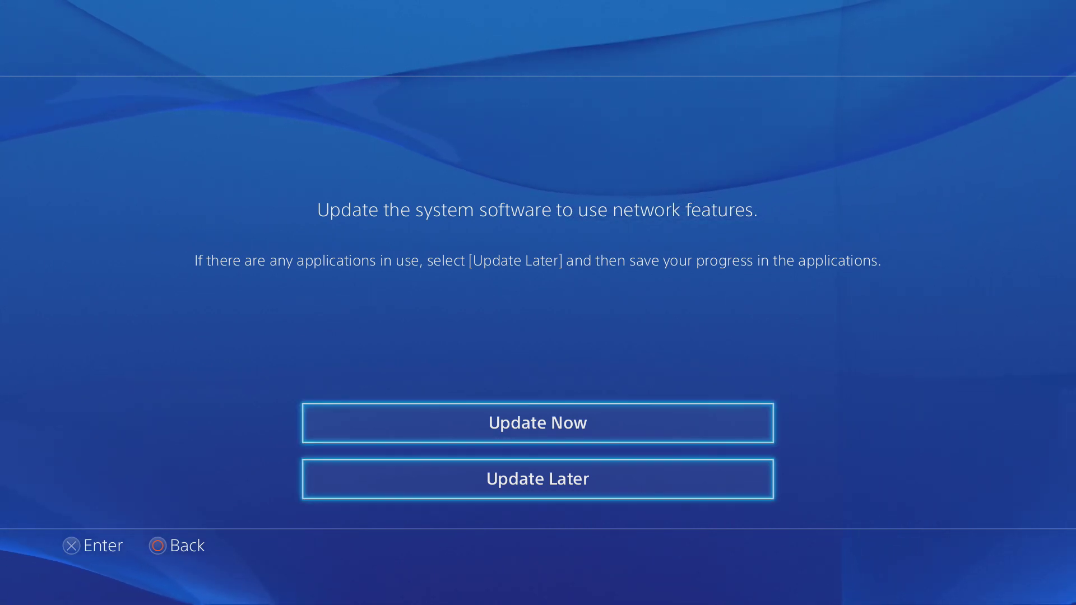
pyautogui.press('Down')
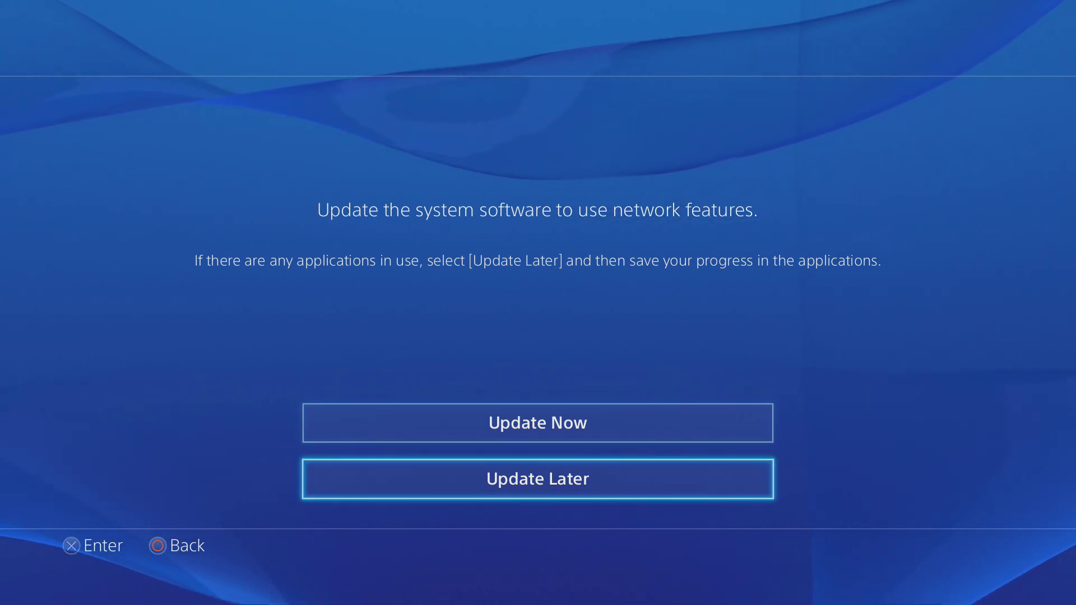
pyautogui.press('Up')
pyautogui.press('Return')
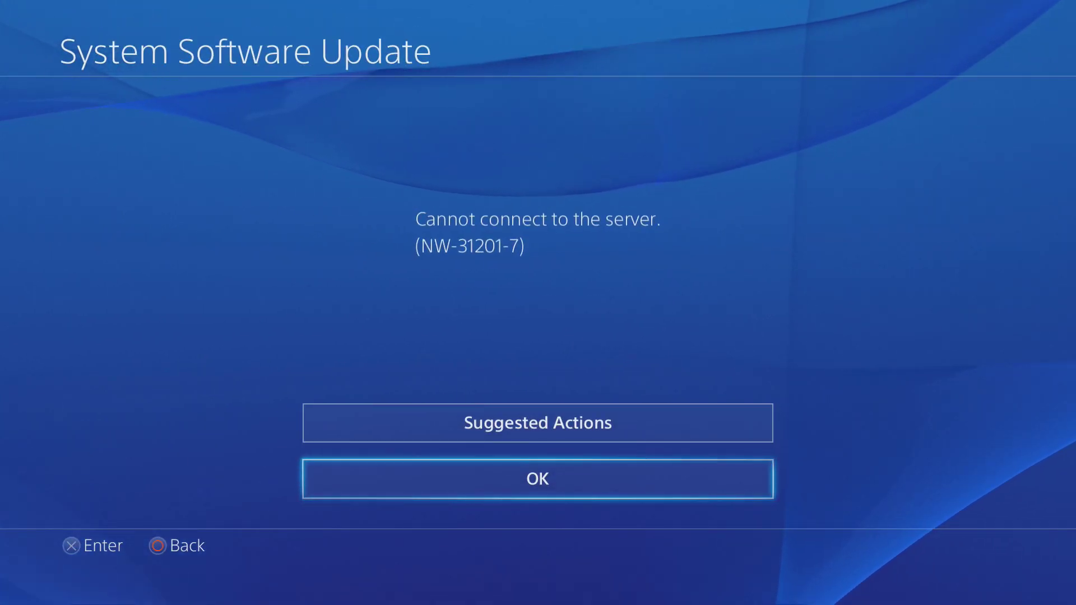
pyautogui.press('Return')
pyautogui.press('Left')
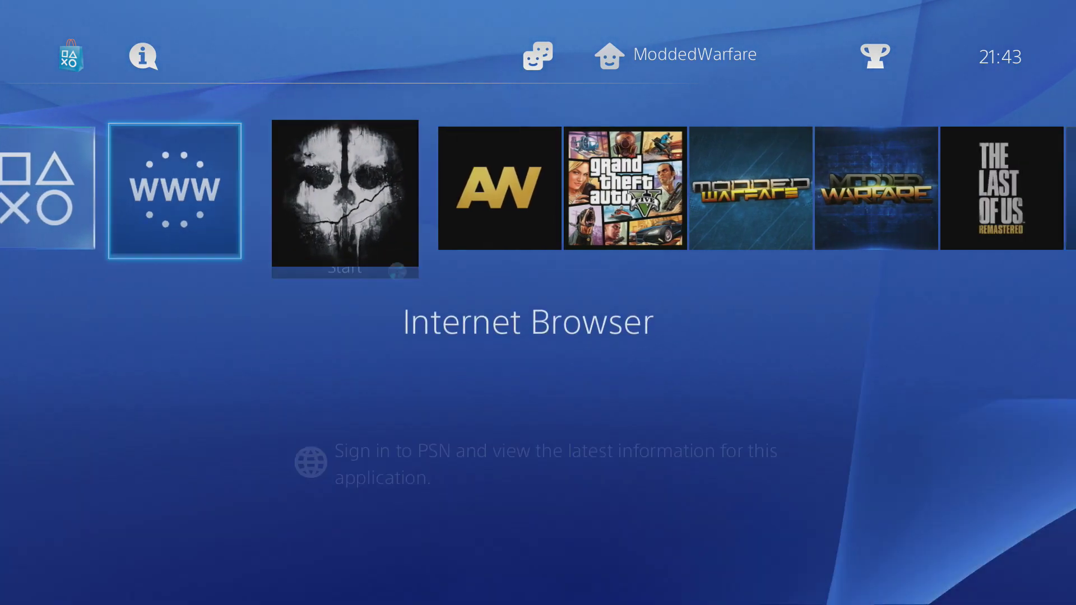
pyautogui.press('Right')
pyautogui.press('Left')
pyautogui.press('Right')
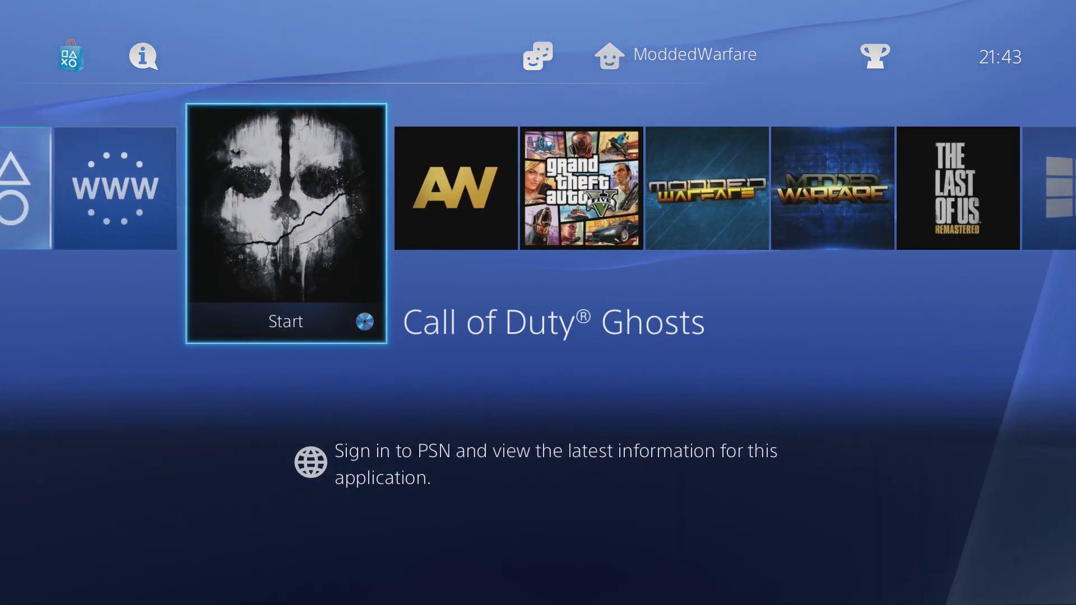
pyautogui.press('Left')
# - Open the console's Settings from the home screen
pyautogui.press('Right')
pyautogui.press('Right')
pyautogui.press('Right')
pyautogui.press('Right')
pyautogui.press('Right')
pyautogui.press('Right')
pyautogui.press('Right')
pyautogui.press('Right')
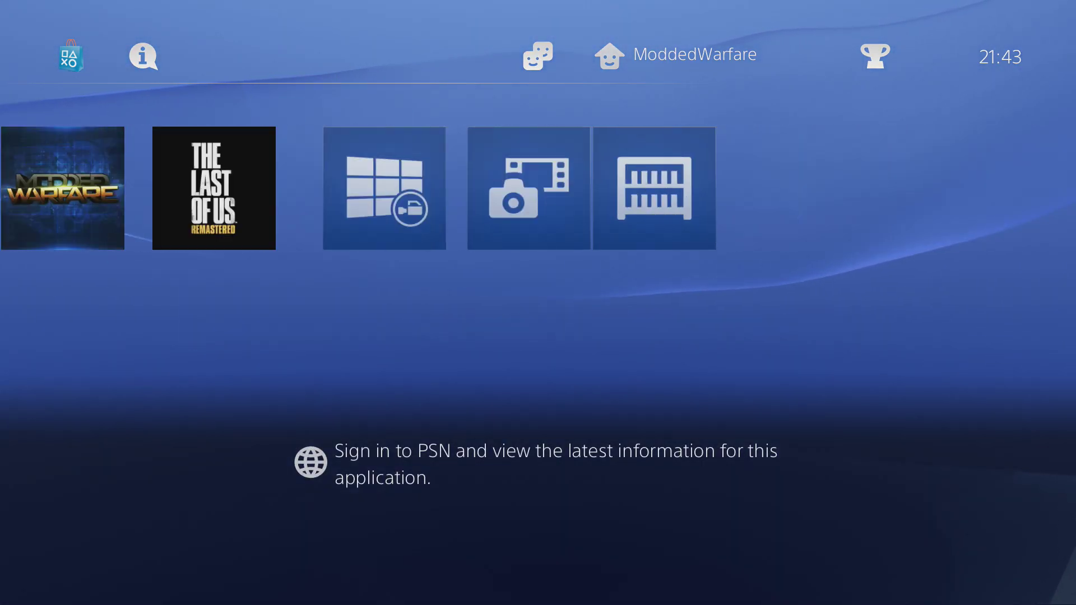
pyautogui.press('Up')
pyautogui.press('Right')
pyautogui.press('Left')
pyautogui.press('Return')
# - Run System Software Update from Settings to test the update connection, then dismiss its message and leave Settings
pyautogui.press('Down')
pyautogui.press('Down')
pyautogui.press('Down')
pyautogui.press('Down')
pyautogui.press('Down')
pyautogui.press('Down')
pyautogui.press('Down')
pyautogui.press('Down')
pyautogui.press('Down')
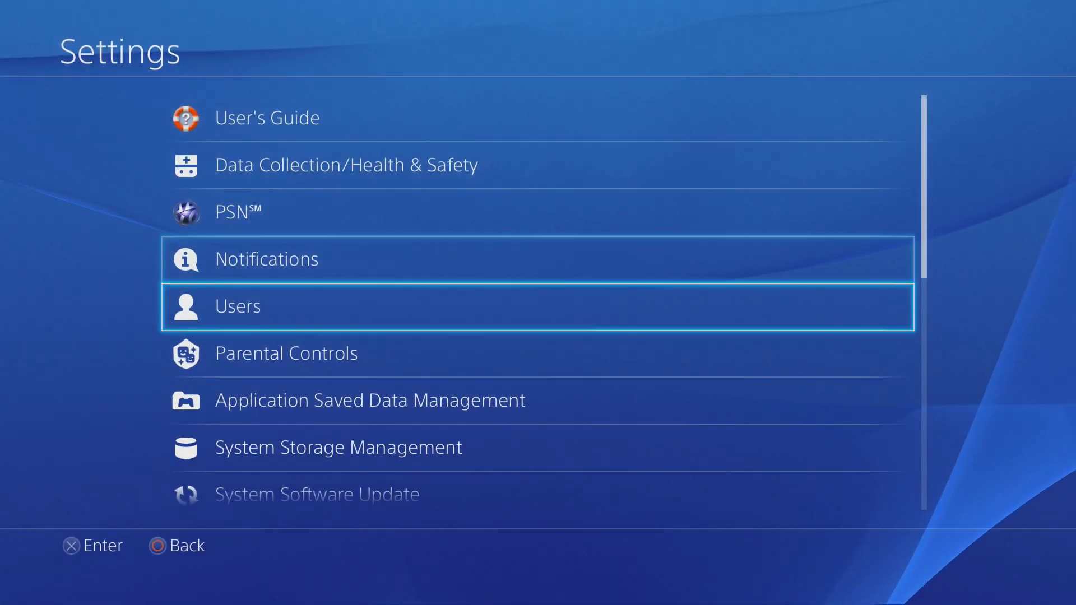
pyautogui.press('Down')
pyautogui.press('Up')
pyautogui.press('Up')
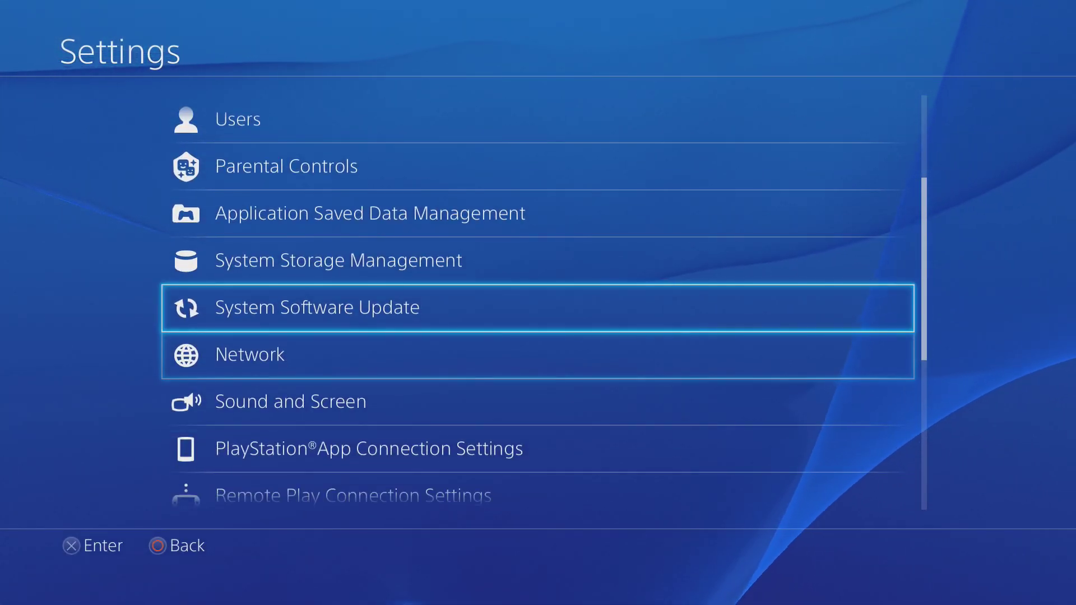
pyautogui.press('Return')
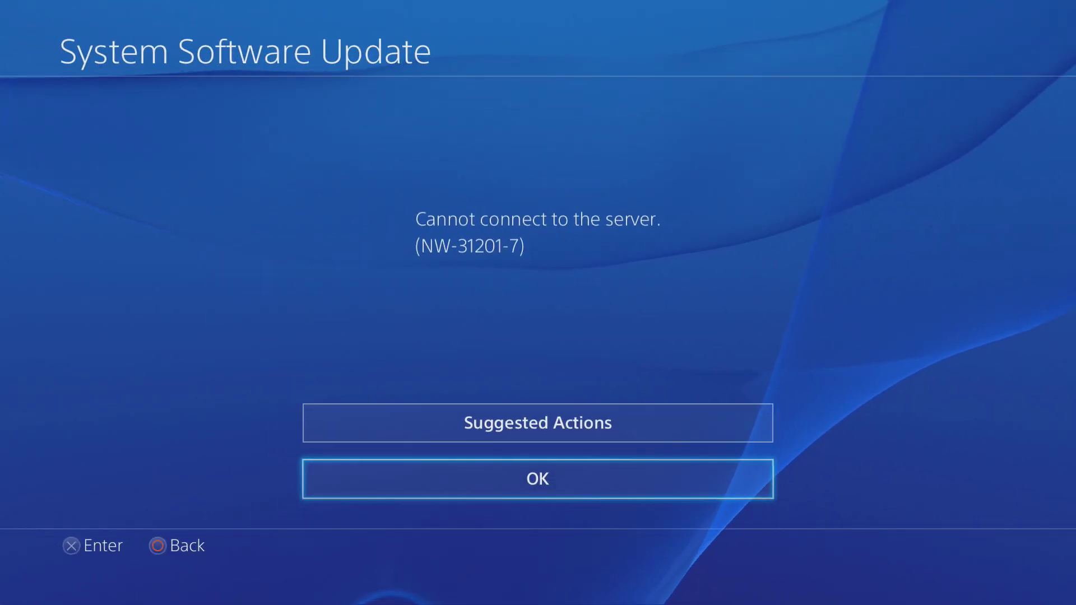
pyautogui.press('Return')
pyautogui.press('Escape')
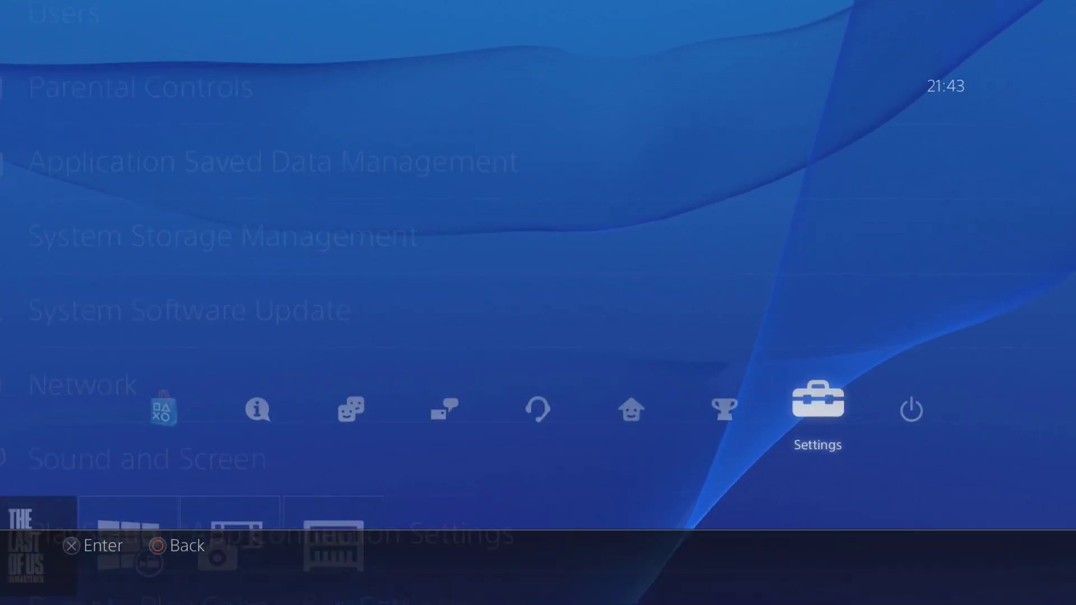
# - Return to the row of applications on the home screen and open the Internet Browser
pyautogui.press('Down')
pyautogui.press('Left')
pyautogui.press('Left')
pyautogui.press('Left')
pyautogui.press('Left')
pyautogui.press('Left')
pyautogui.press('Left')
pyautogui.press('Left')
pyautogui.press('Left')
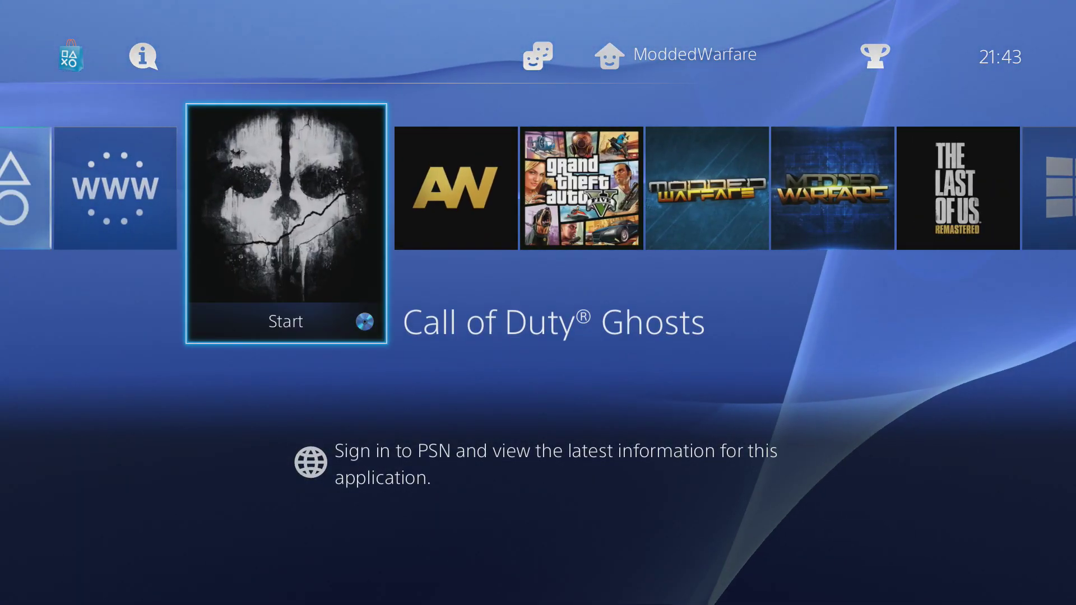
pyautogui.press('Left')
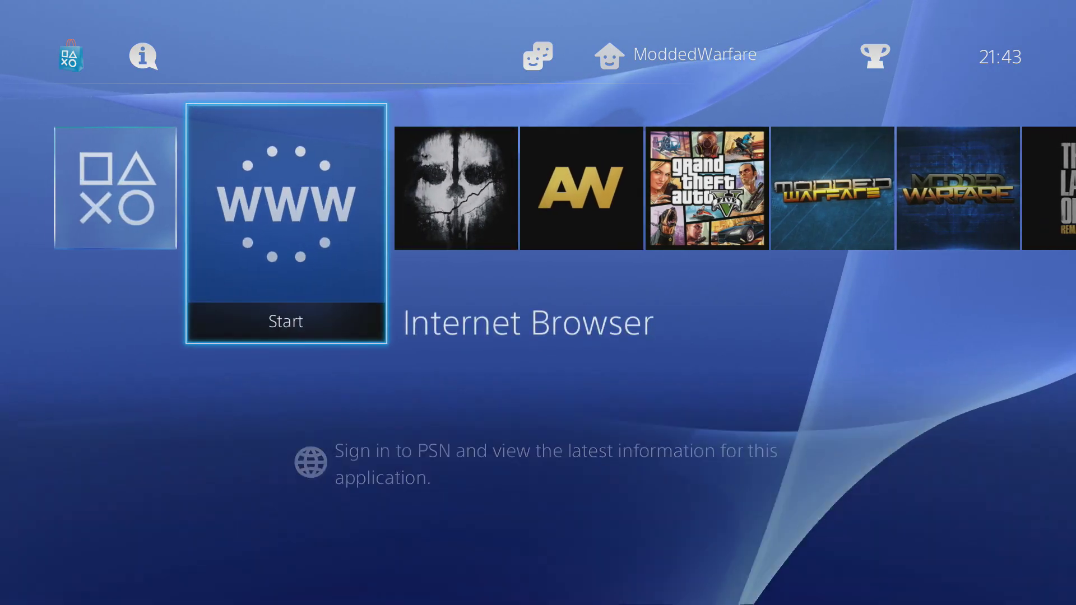
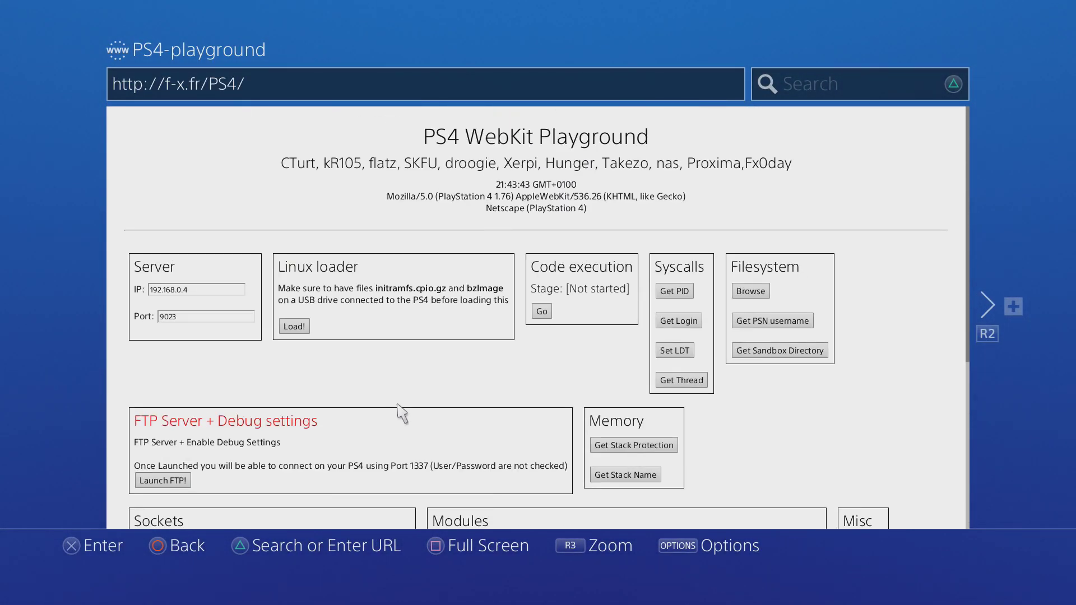
# - Open PS4 WebKit Playground from the frequently used pages in a new browser window
pyautogui.hotkey('ctrl', 't')
pyautogui.press('Down')
pyautogui.press('Right')
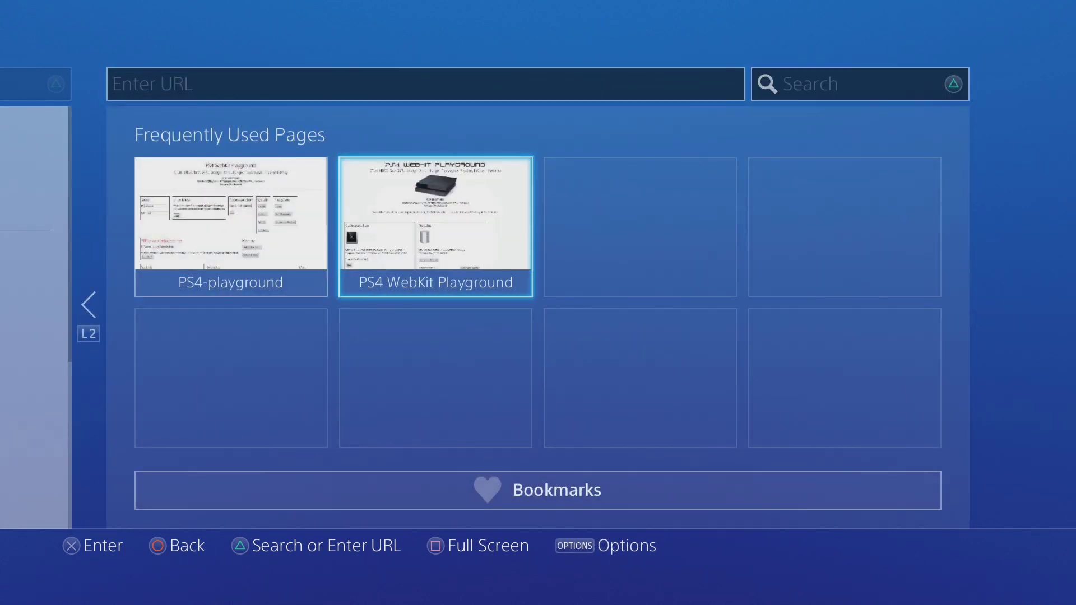
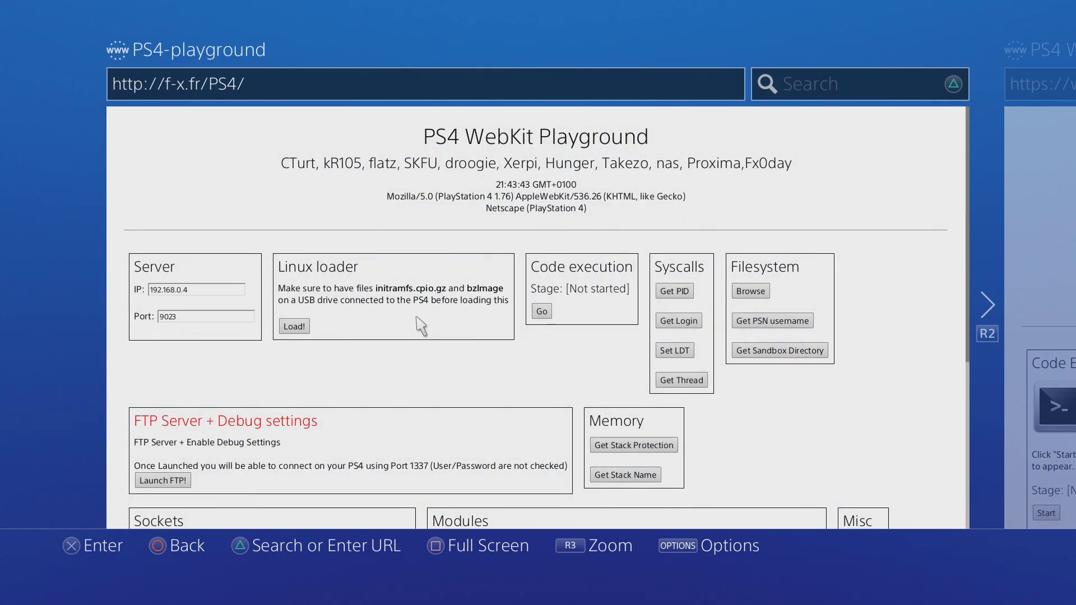
# - Compare the f-x.fr PS4-playground page with the extreme-modding.de PS4 WebKit Playground page by switching between their windows
pyautogui.hotkey('ctrl', 'Tab')
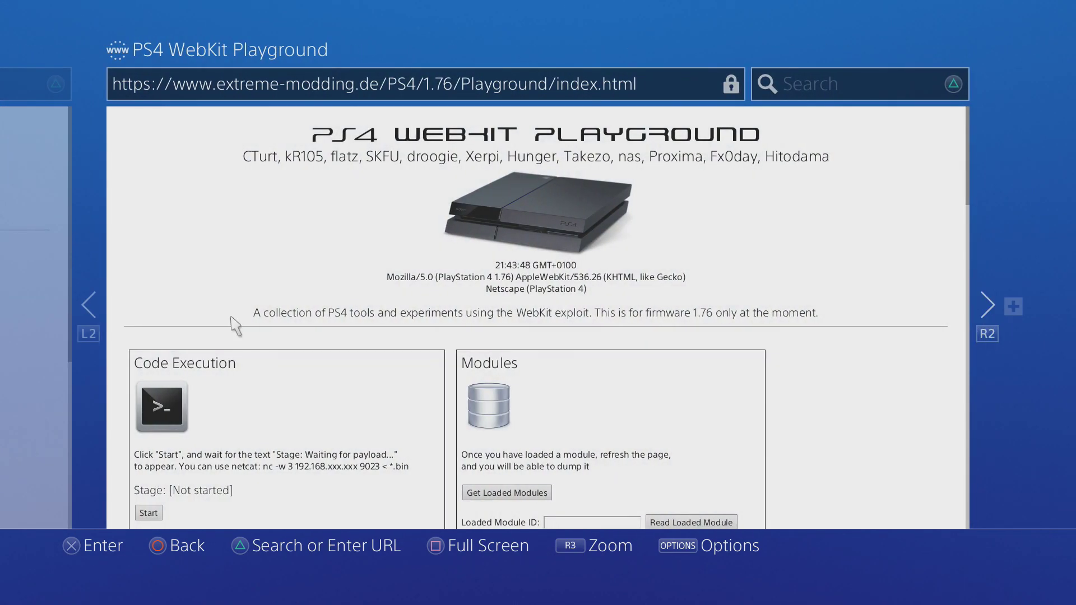
pyautogui.hotkey('ctrl', 'shift', 'Tab')
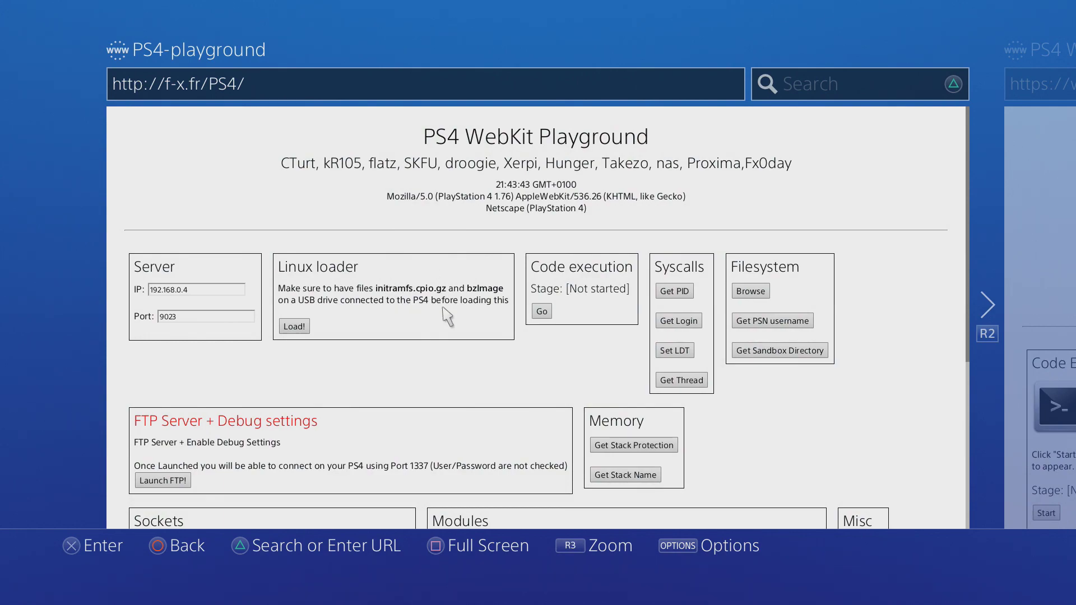
pyautogui.hotkey('ctrl', 'Tab')
pyautogui.hotkey('ctrl', 'shift', 'Tab')
pyautogui.hotkey('ctrl', 'Tab')
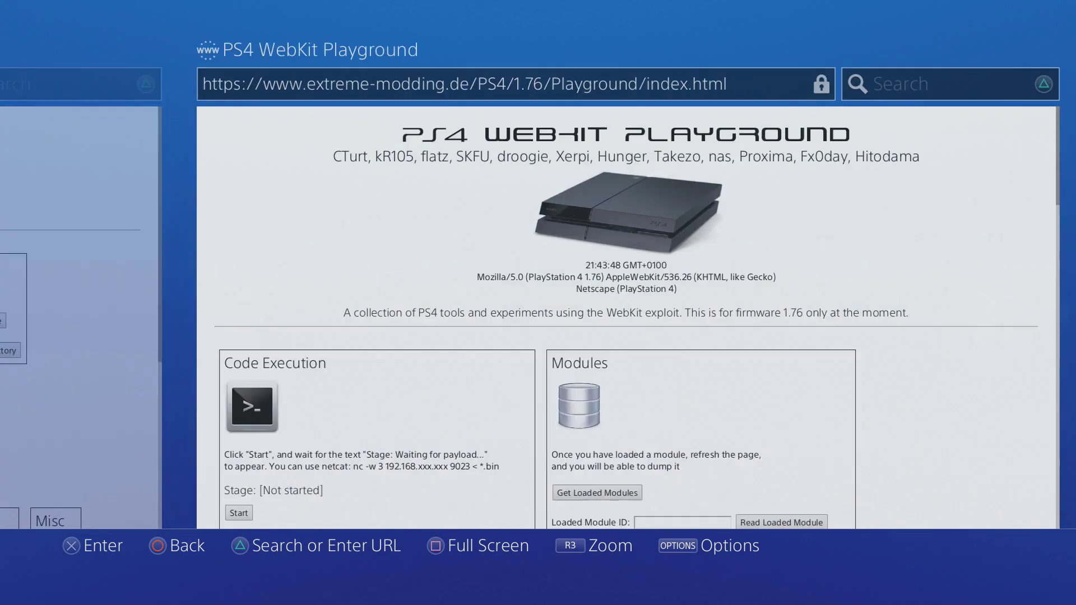
# - Close the browser window showing the extreme-modding.de PS4 WebKit Playground page
pyautogui.press('Menu')
pyautogui.press('Down')
pyautogui.press('Down')
pyautogui.press('Down')
pyautogui.press('Down')
pyautogui.press('Down')
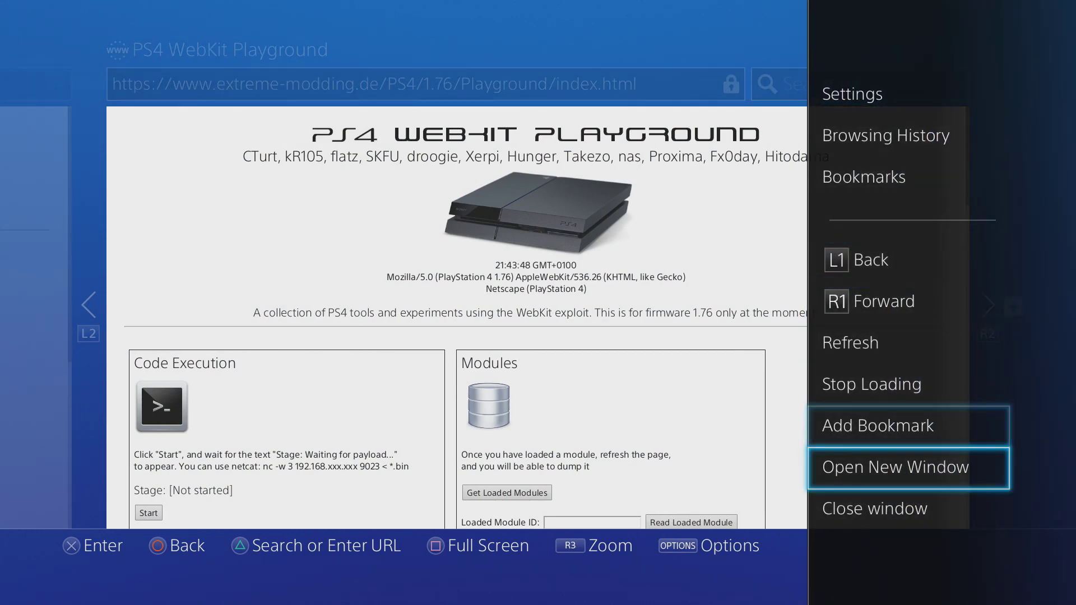
pyautogui.press('Down')
pyautogui.press('Return')
# - Close the remaining PS4-playground window and leave the Internet Browser
pyautogui.press('Menu')
pyautogui.press('Down')
pyautogui.press('Down')
pyautogui.press('Down')
pyautogui.press('Down')
pyautogui.press('Down')
pyautogui.press('Down')
pyautogui.press('Return')
pyautogui.press('Down')
pyautogui.press('Escape')
pyautogui.press('Right')
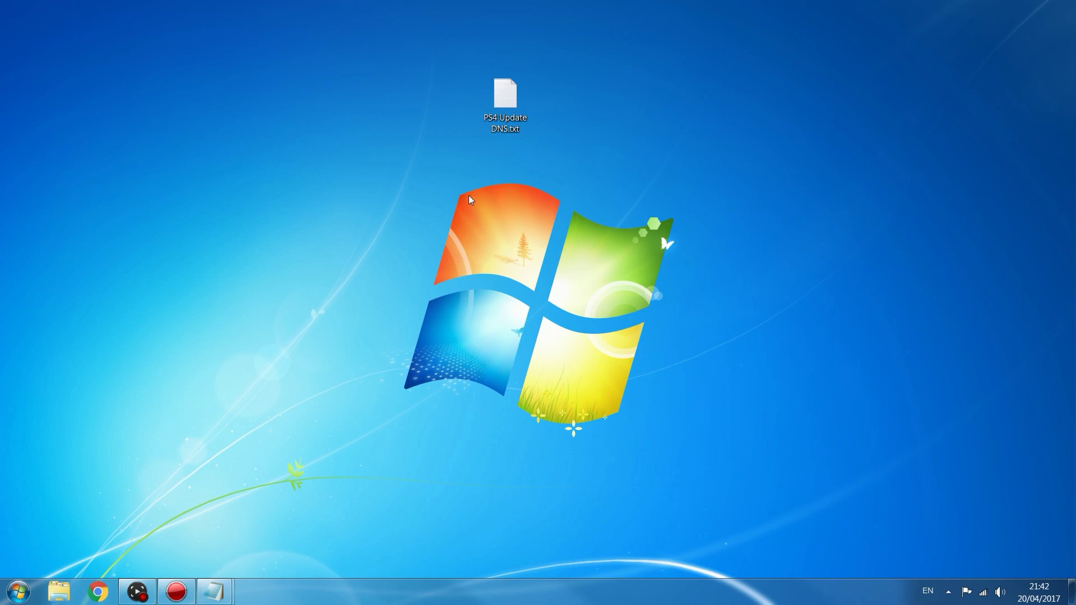
# - On the Windows desktop, review the server addresses in PS4 Update DNS.txt, then close the file and delete it
pyautogui.moveTo(409, 184); pyautogui.dragTo(566, 83)
pyautogui.press('Return')
pyautogui.moveTo(336, 140); pyautogui.dragTo(422, 191)
pyautogui.click(817, 183)
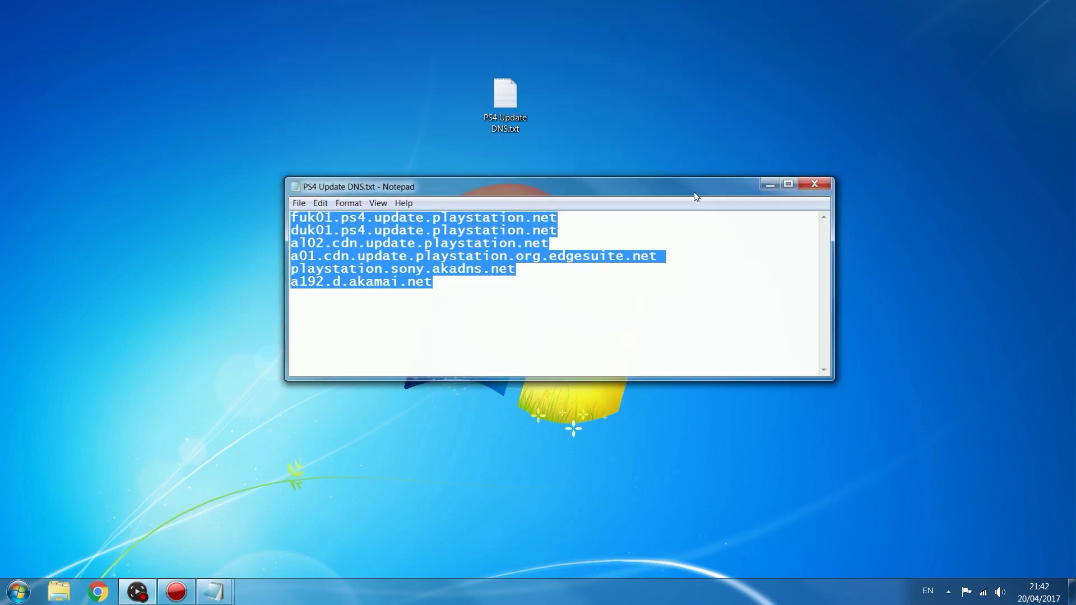
pyautogui.press('Delete')
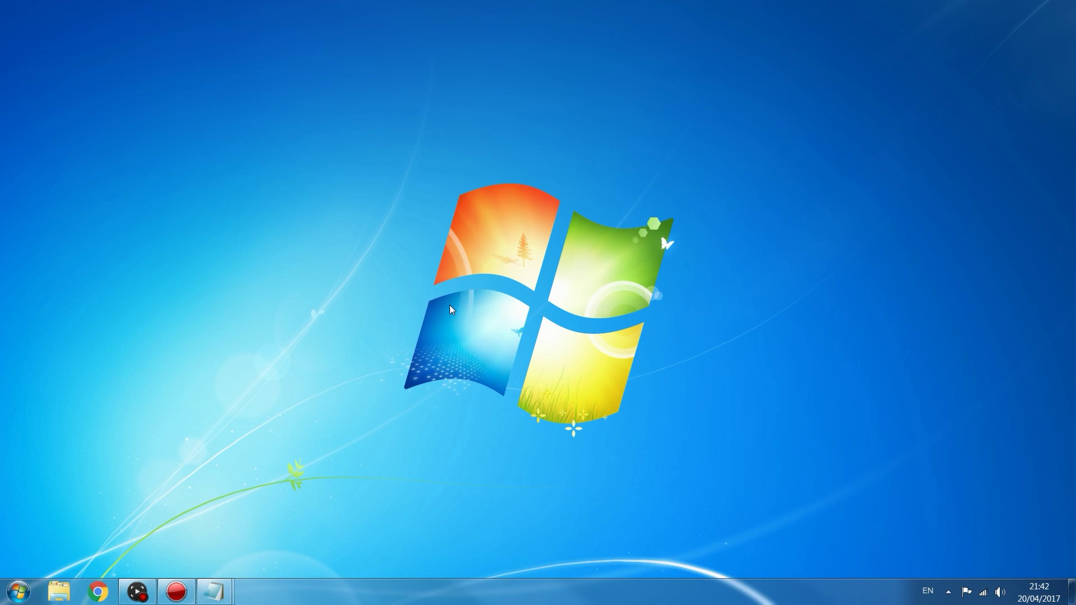
# - Search the Windows programs for "wire" and launch Wireshark
pyautogui.click(20, 600)
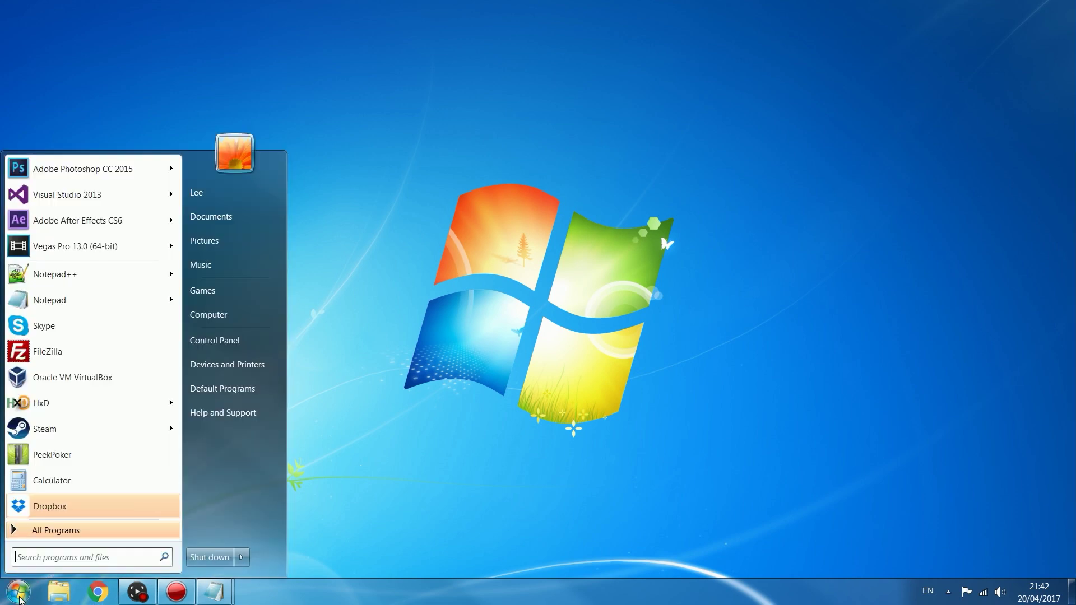
pyautogui.press('super')
pyautogui.press('super')
pyautogui.write('wire')
pyautogui.press('Return')
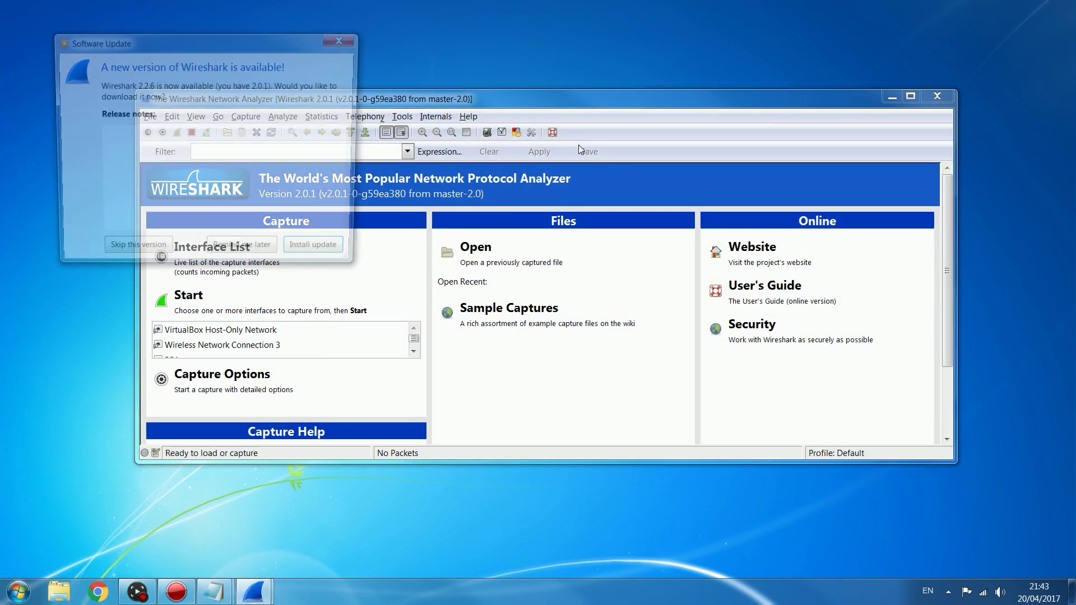
# - Dismiss the Wireshark software update notice and maximize the Wireshark window
pyautogui.click(358, 33)
pyautogui.moveTo(474, 98); pyautogui.dragTo(508, 1)
# - Search the Windows programs for "wire" to check the installed Wireshark entries, then dismiss the search
pyautogui.press('super')
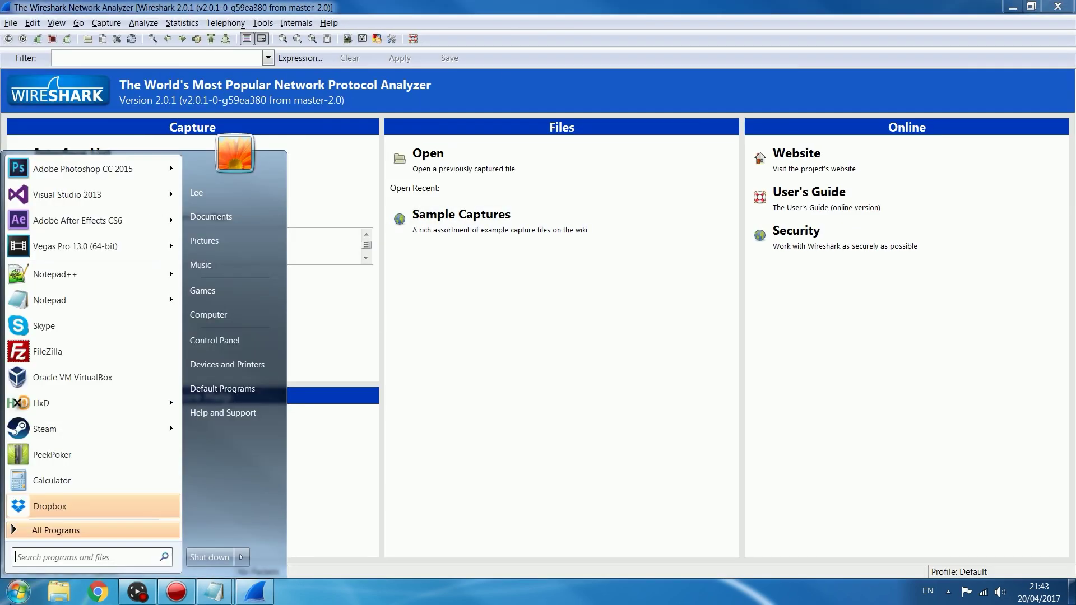
pyautogui.write('wire')
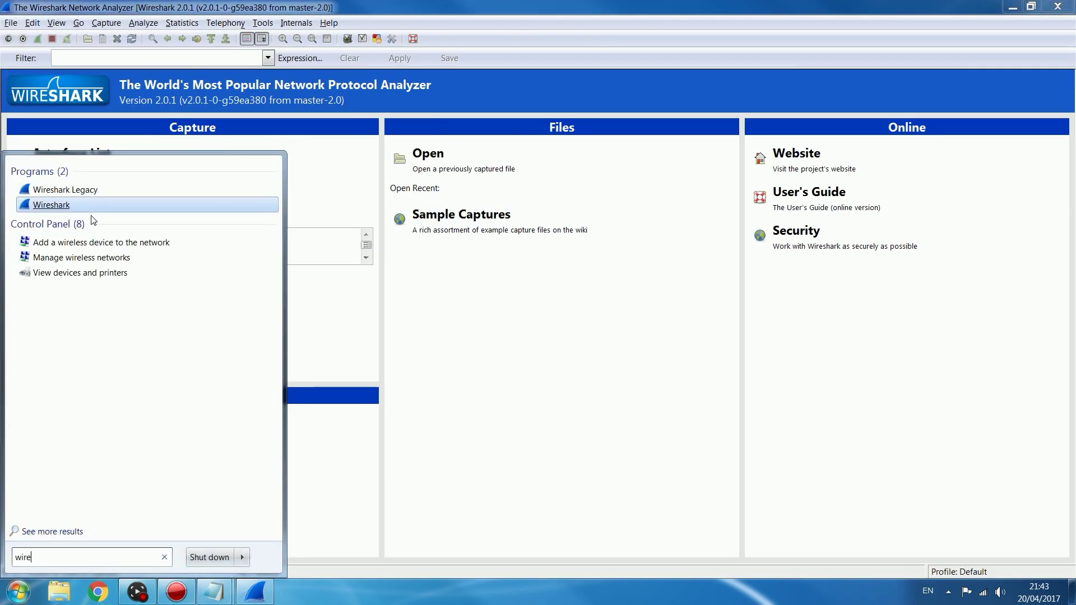
pyautogui.click(615, 4)
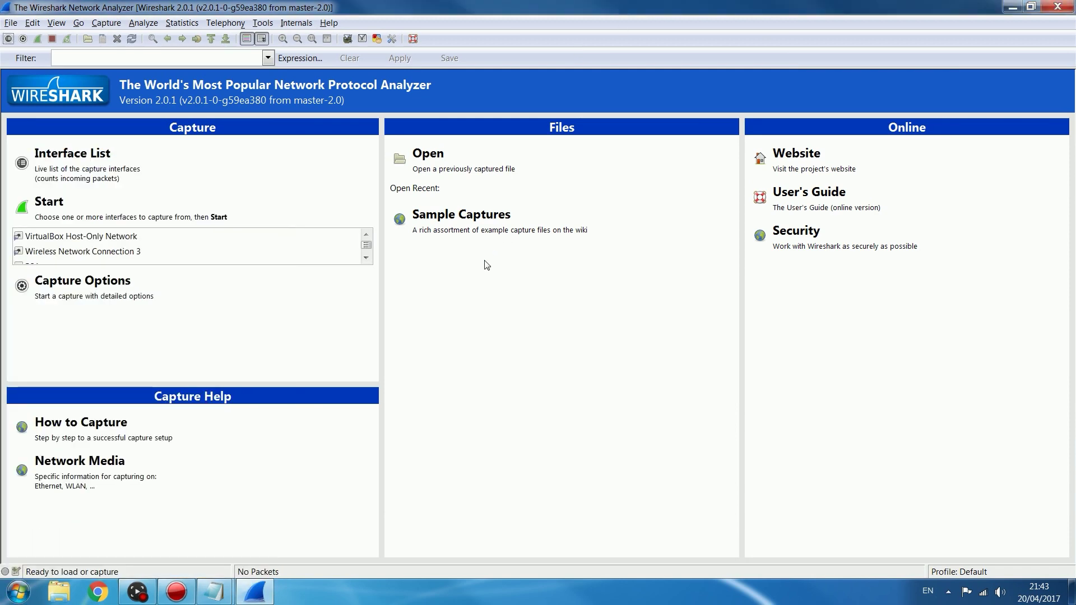
# - Run cmd and open C:\Windows\System32\drivers\etc\hosts in Notepad from the command prompt, enlarging the window to show the PlayStation entries
pyautogui.press('super')
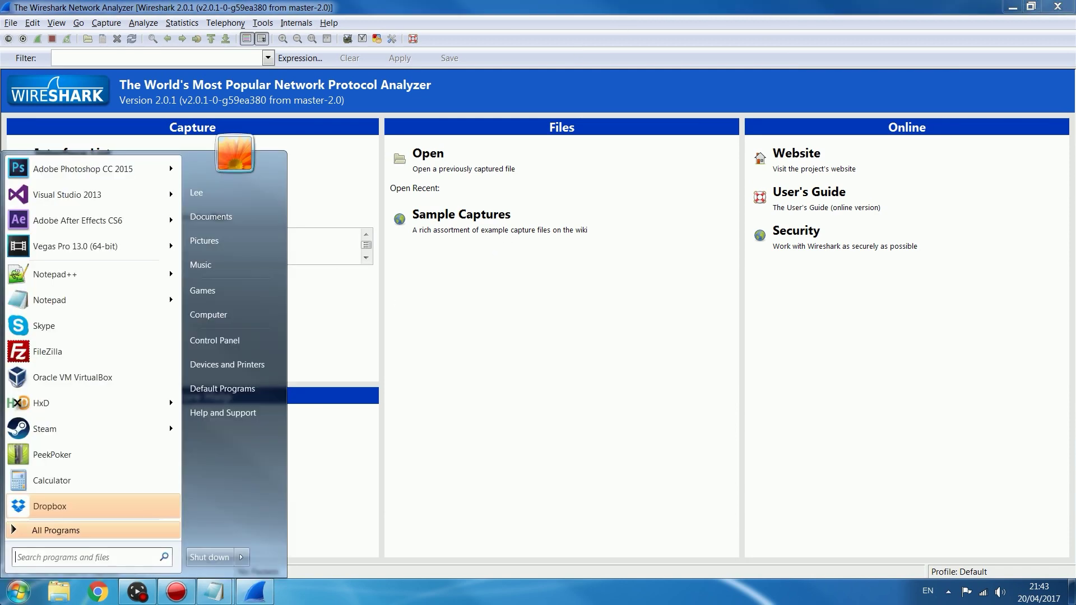
pyautogui.write('cmd')
pyautogui.press('Return')
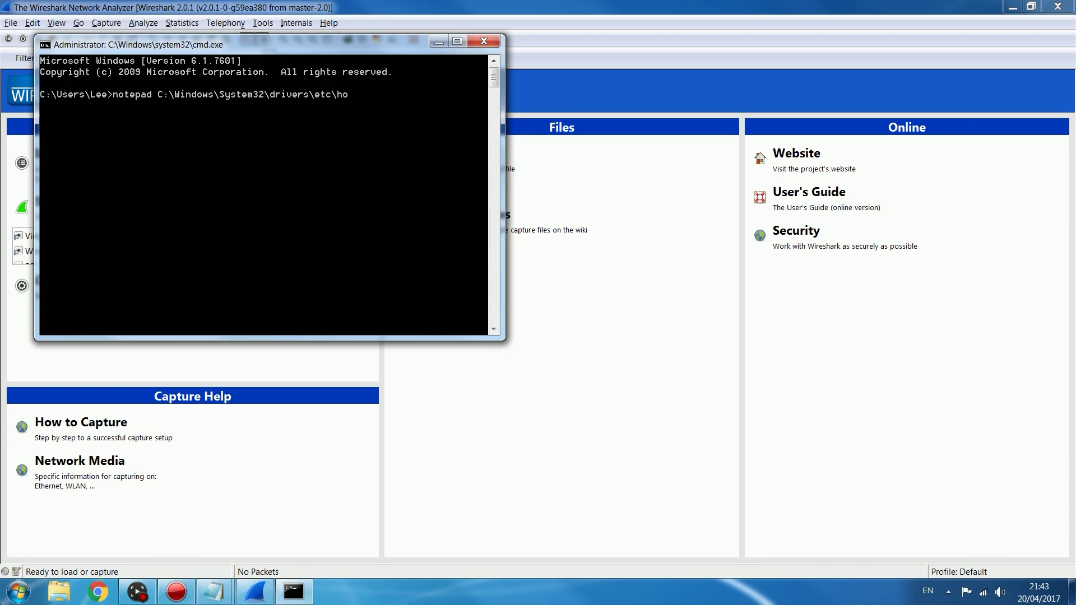
pyautogui.write('sts')
pyautogui.press('Return')
pyautogui.moveTo(610, 184); pyautogui.dragTo(550, 69)
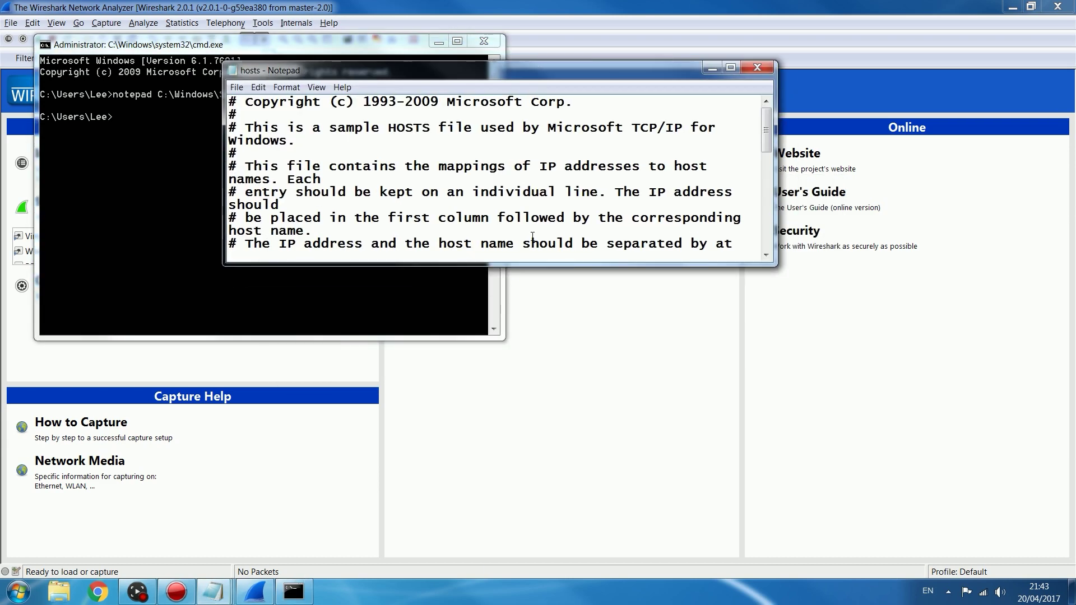
pyautogui.moveTo(504, 262); pyautogui.dragTo(513, 511)
pyautogui.scroll(-2, 537, 330)
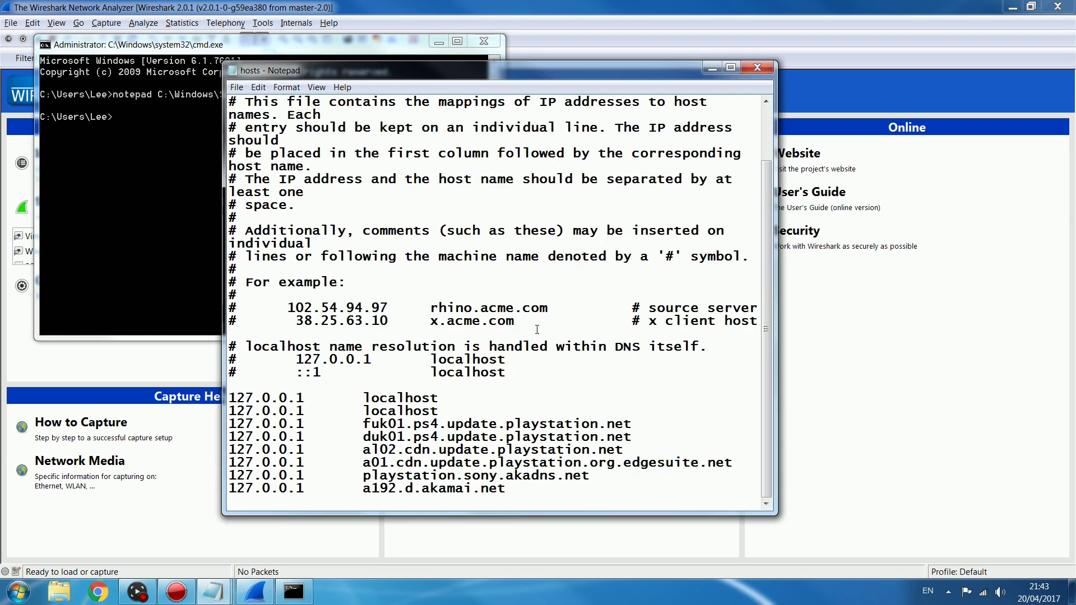
# - Delete the six PlayStation update server entries from the hosts file, save it, and close Notepad and the command prompt
pyautogui.moveTo(432, 491); pyautogui.dragTo(160, 429)
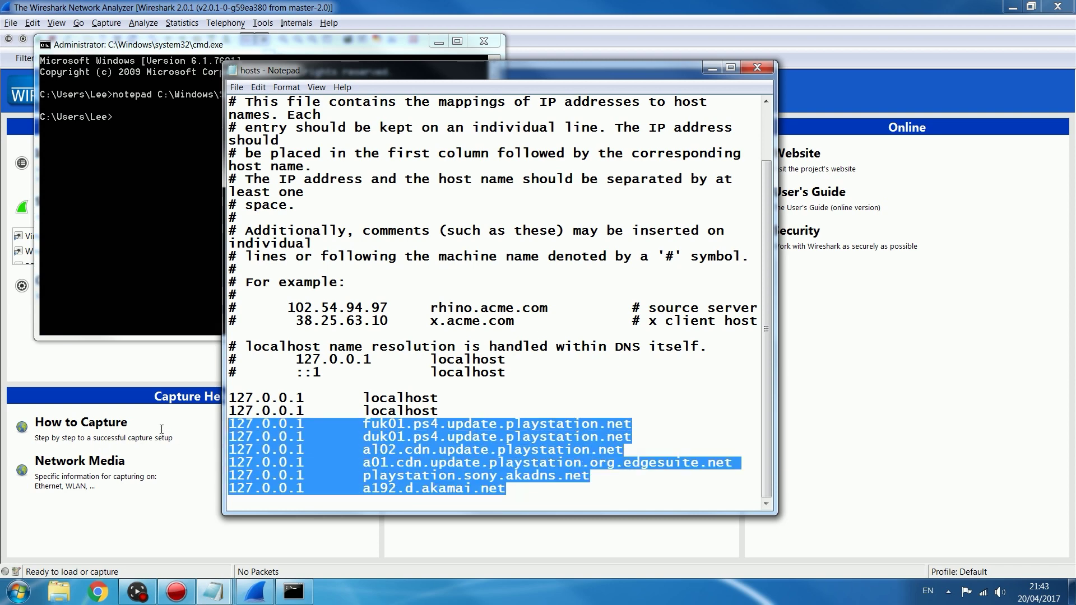
pyautogui.press('BackSpace')
pyautogui.press('BackSpace')
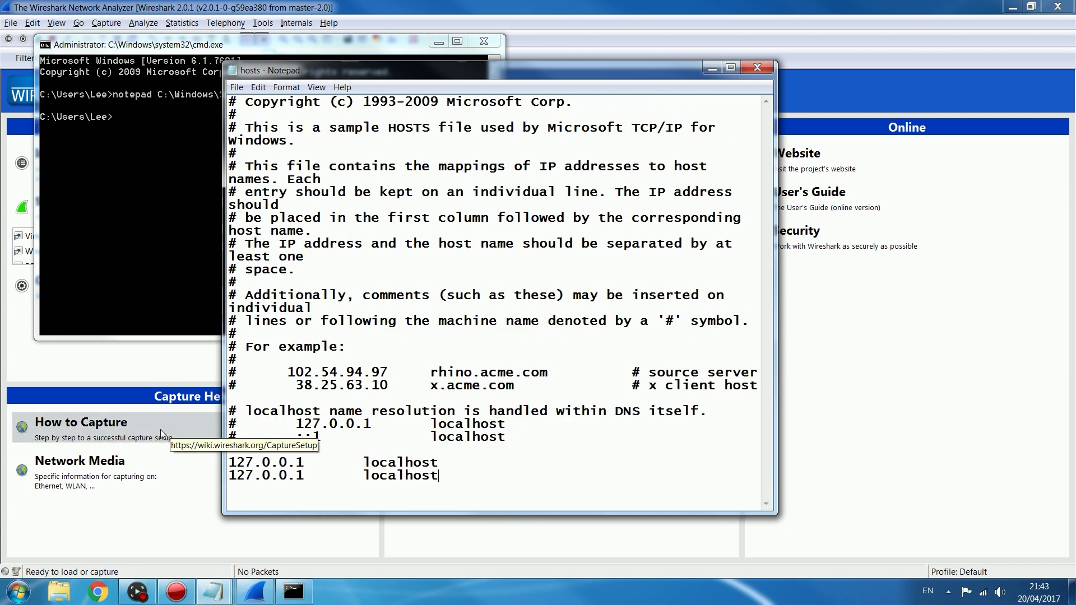
pyautogui.click(288, 476)
pyautogui.click(756, 67)
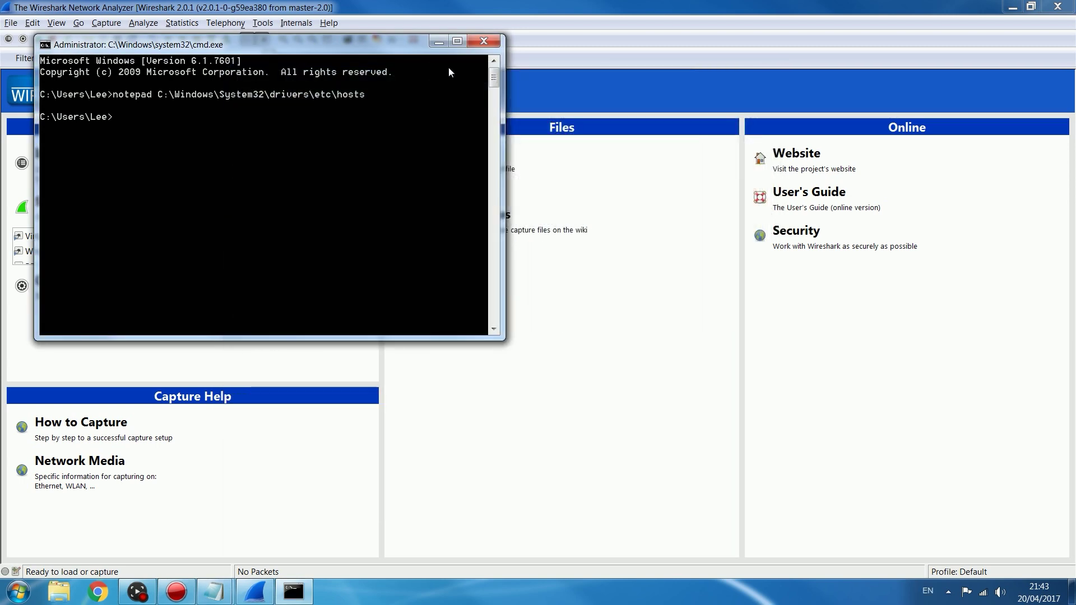
pyautogui.click(481, 44)
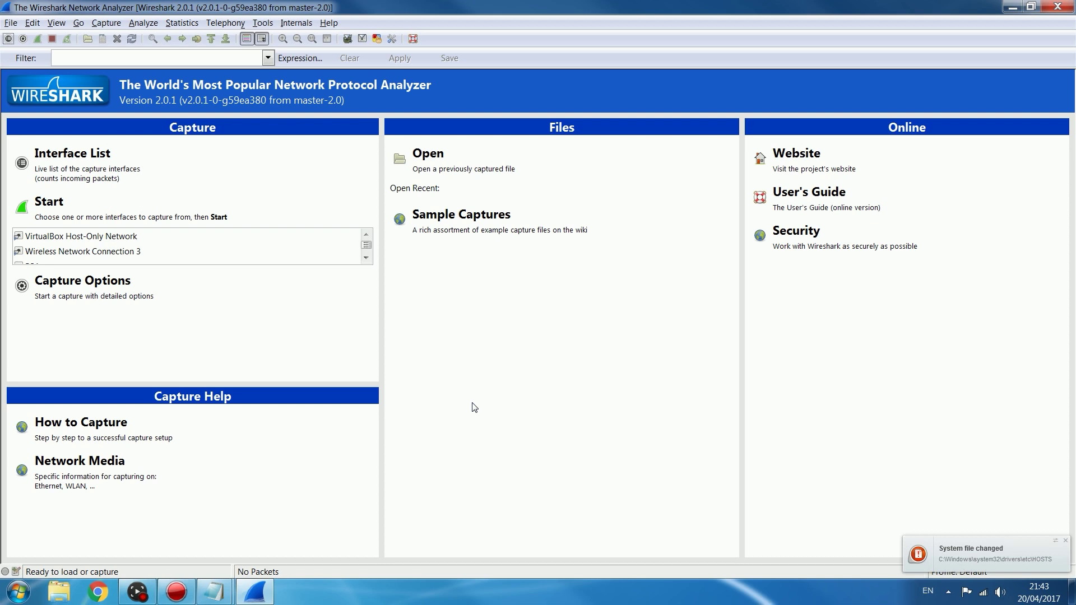
# - Start a live capture on Wireless Network Connection 3 and filter the packets by dns
pyautogui.click(185, 251)
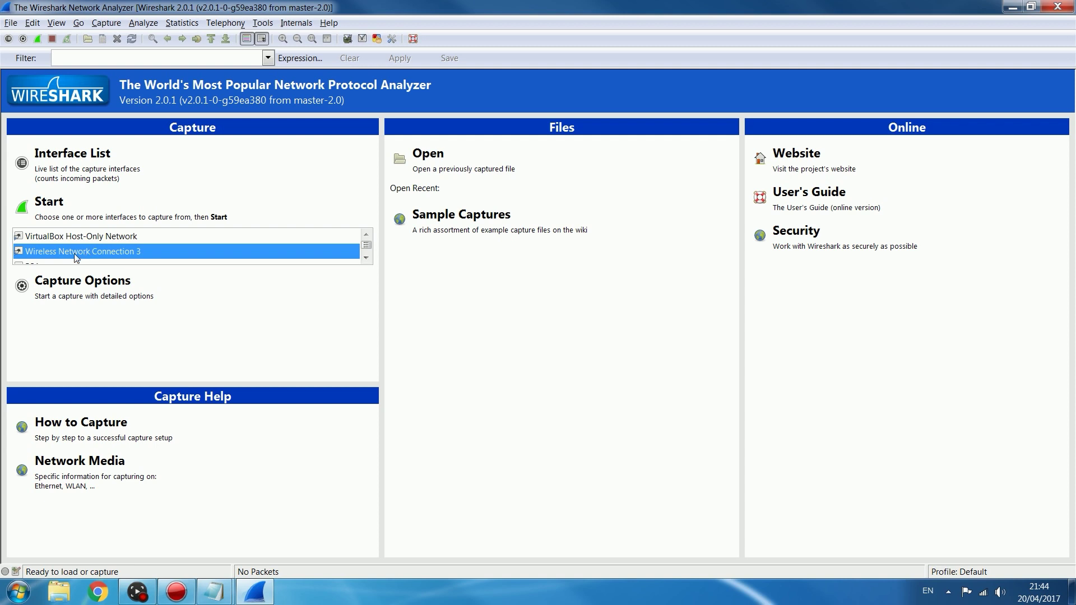
pyautogui.click(352, 211)
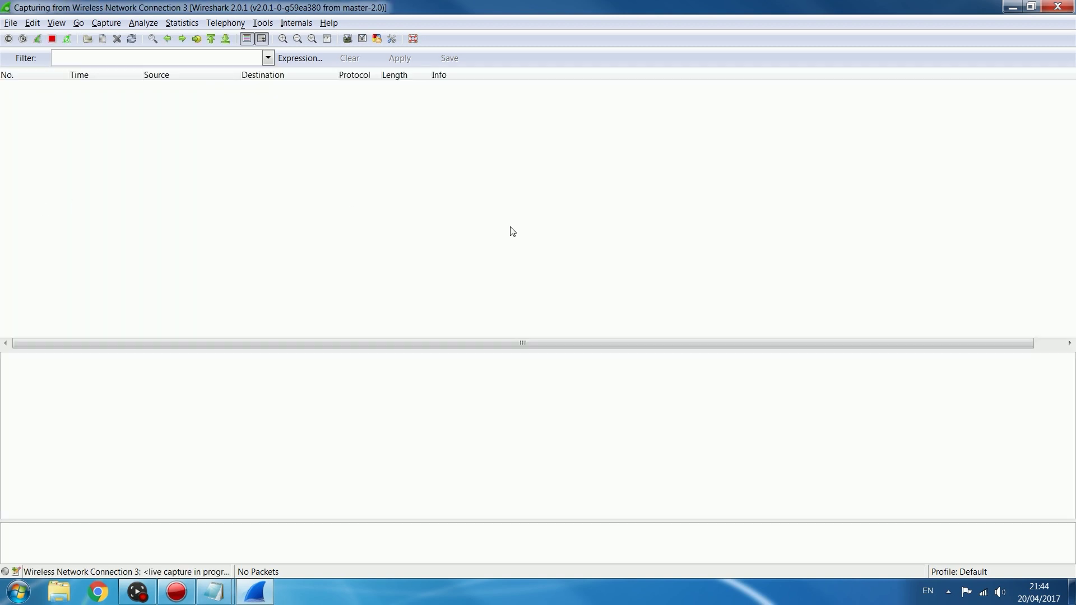
pyautogui.click(159, 53)
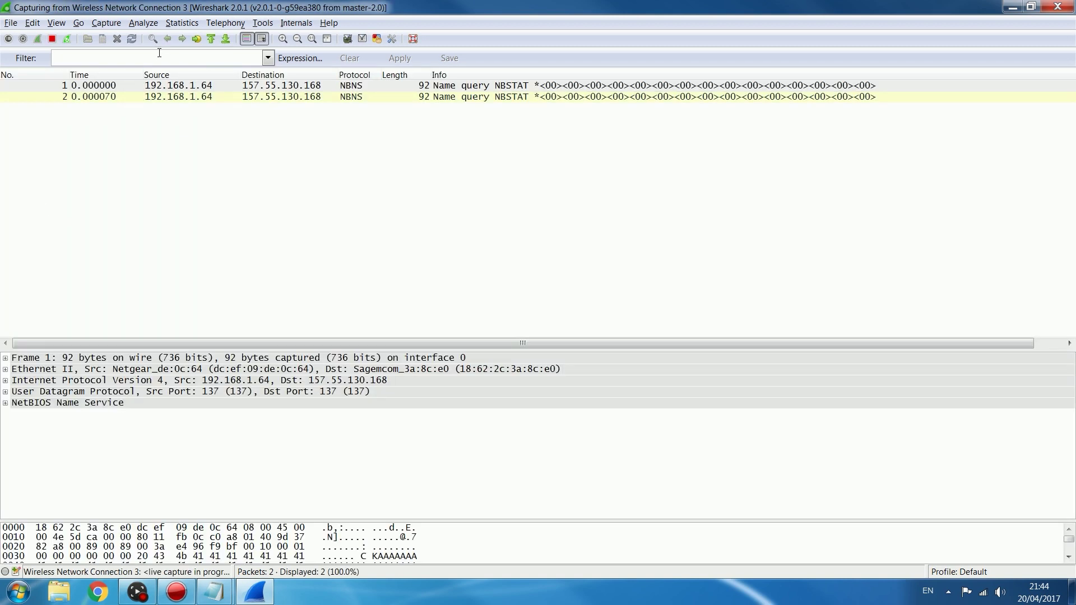
pyautogui.write('dns')
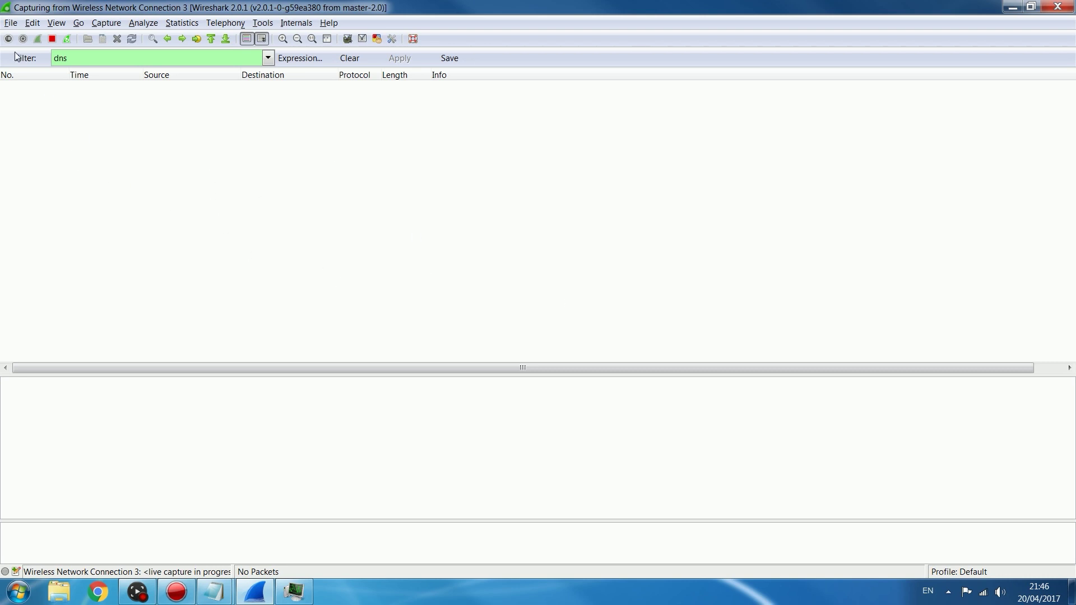
# - Examine the captured DNS packets one by one, comparing the liveupdate01.asus.com query with its response
pyautogui.click(81, 60)
pyautogui.doubleClick(81, 60)
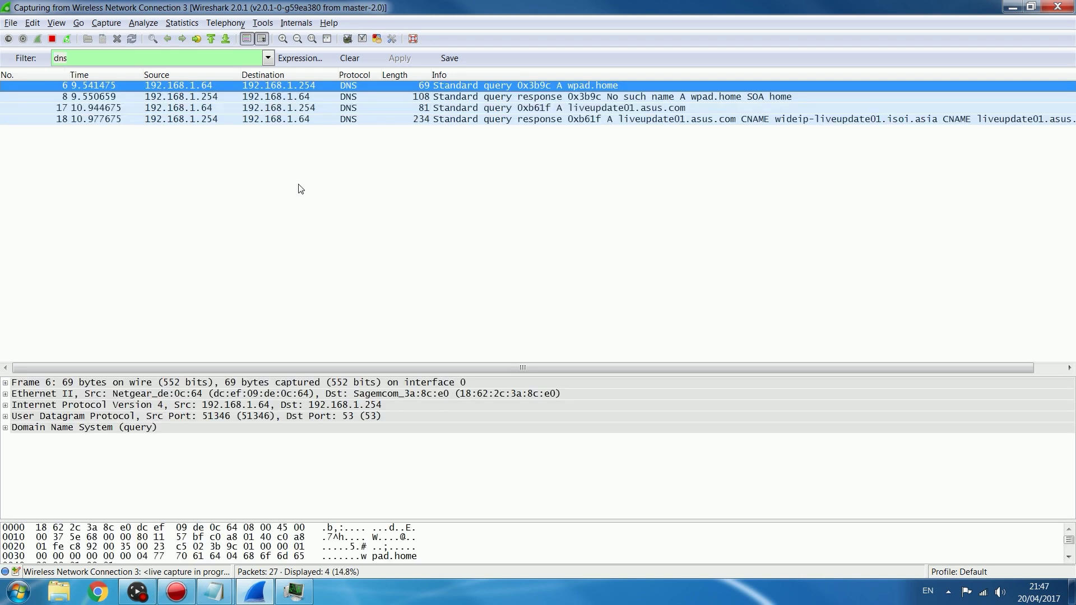
pyautogui.click(601, 108)
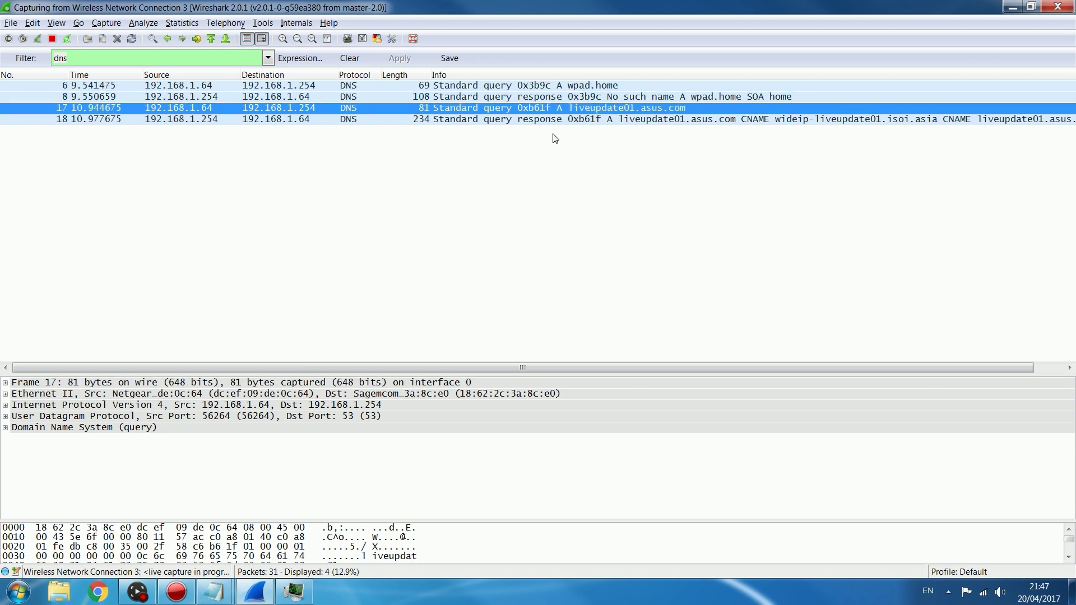
pyautogui.press('Up')
pyautogui.press('Down')
pyautogui.press('Down')
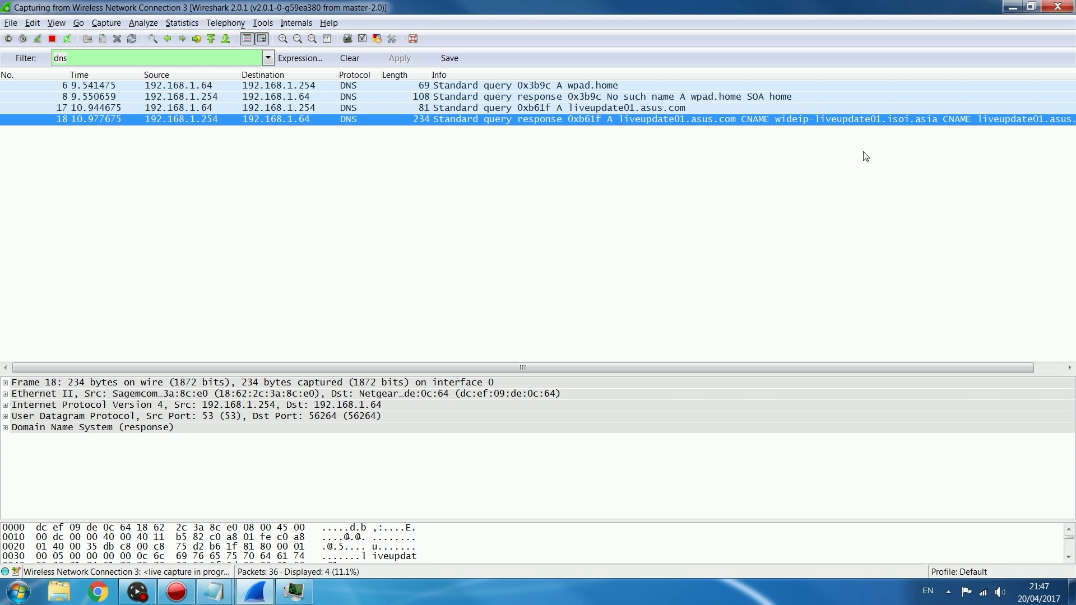